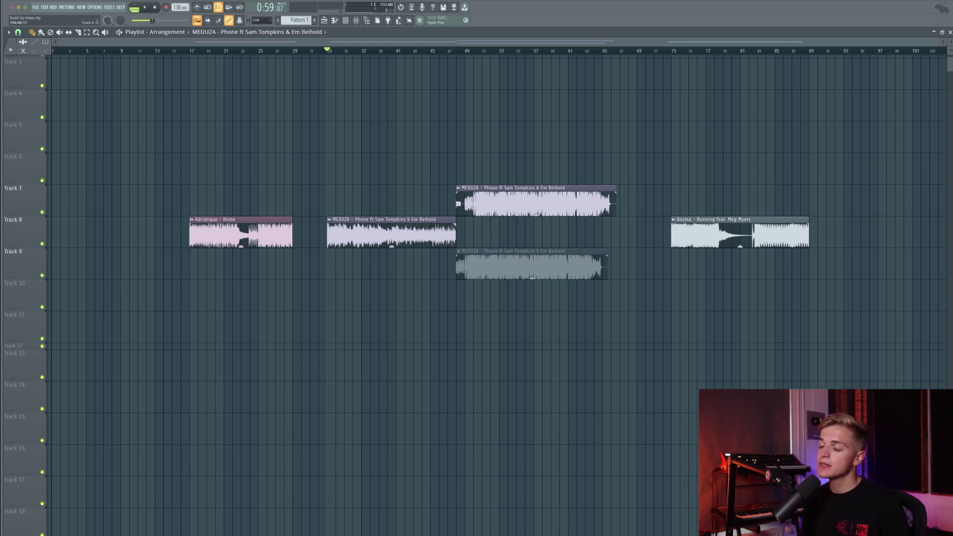
Step: Play back the Adriatique - Home clip from its start in bar 14, and move the playhead to bar 25
scroll(227, 224, up, 2)
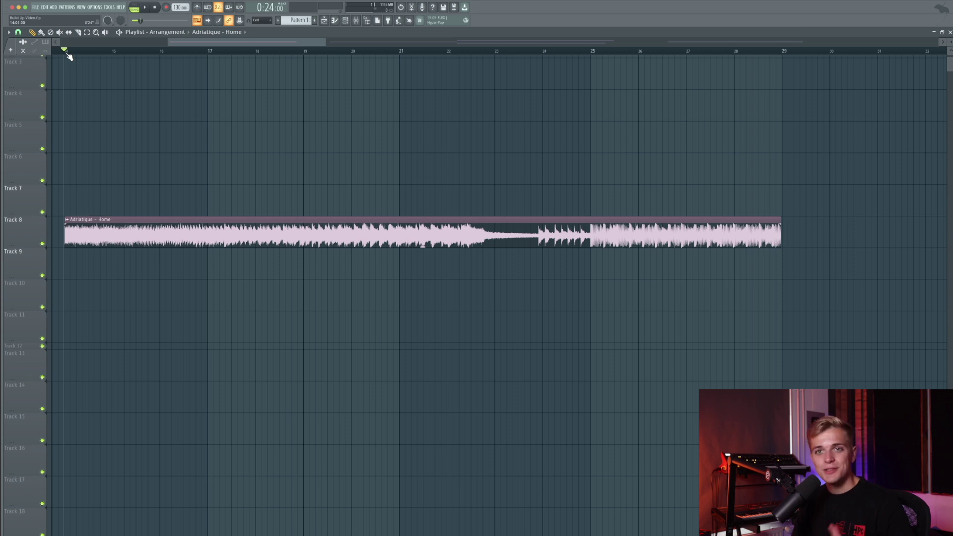
click(70, 50)
drag(74, 57, 70, 58)
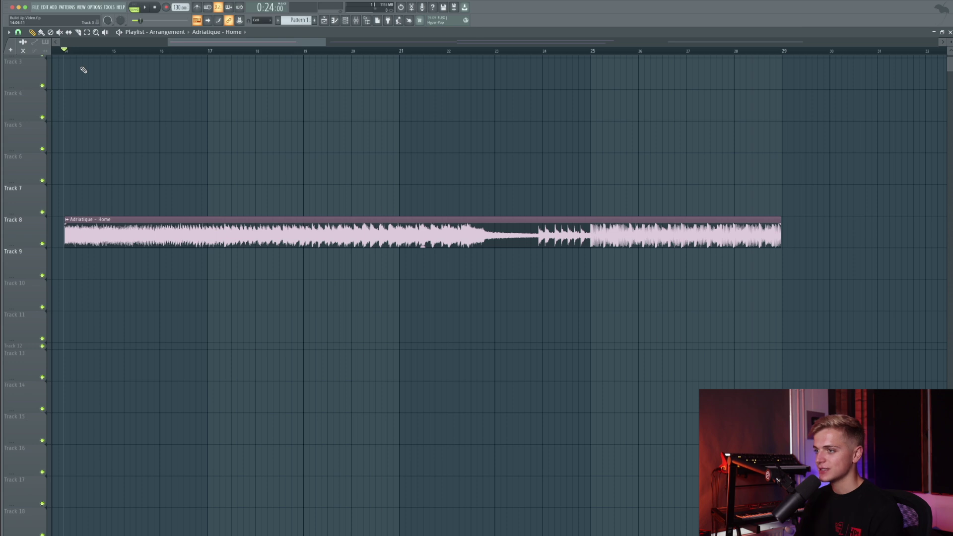
key(space)
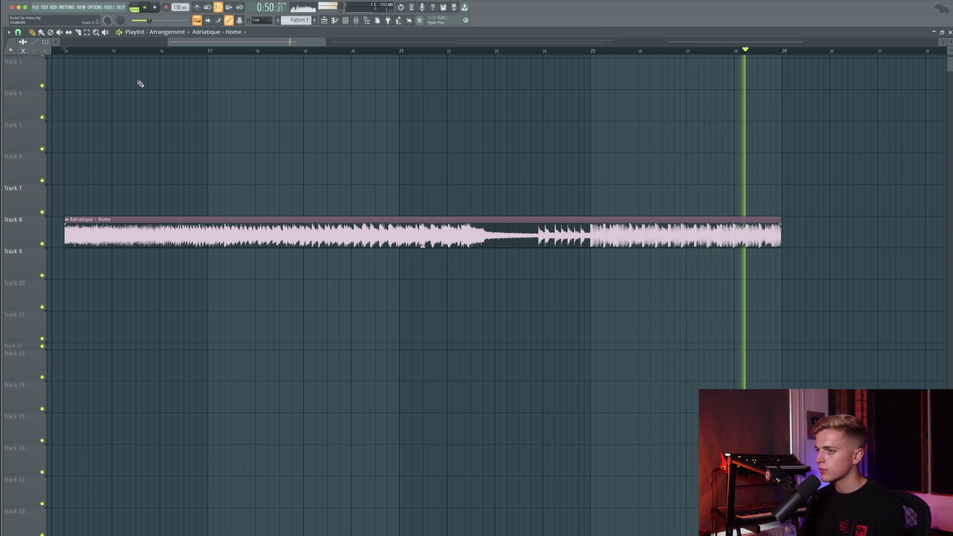
key(space)
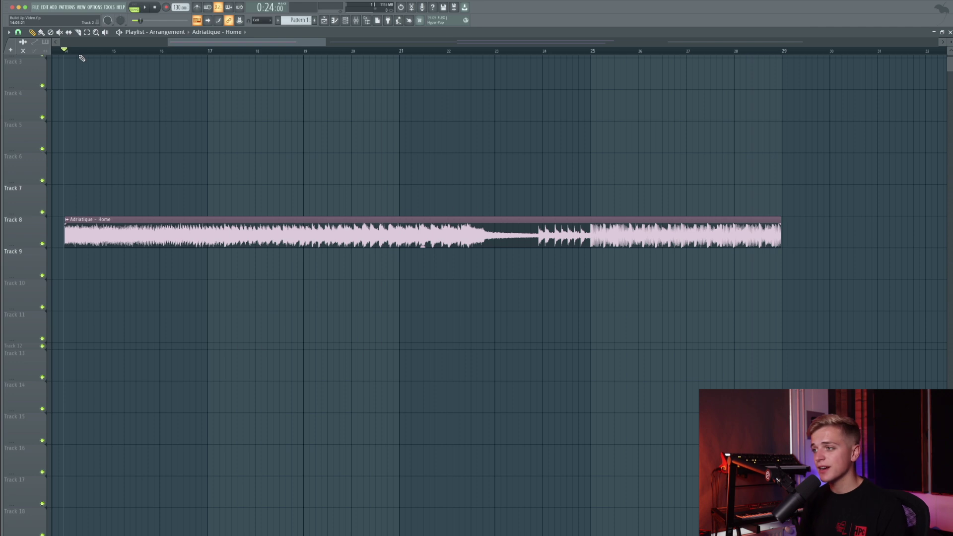
key(space)
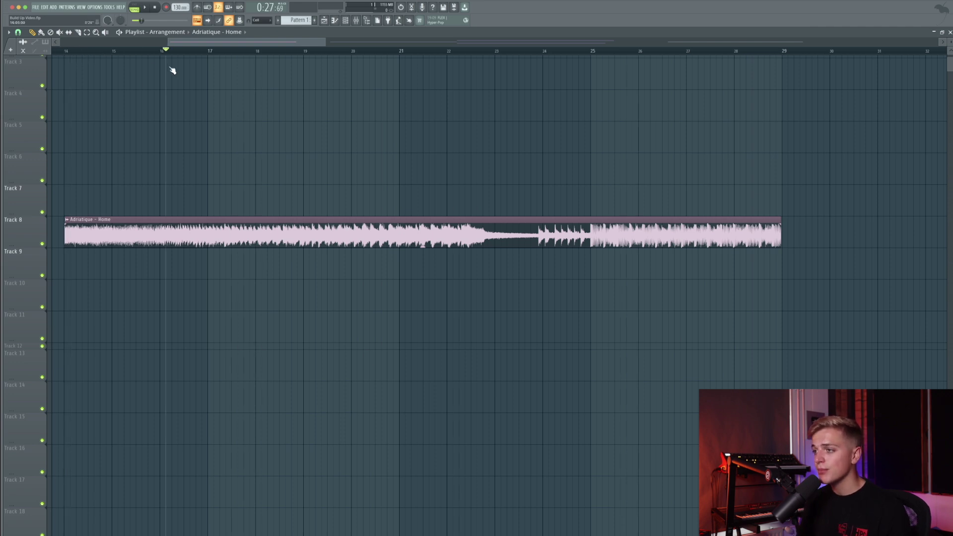
drag(213, 50, 594, 55)
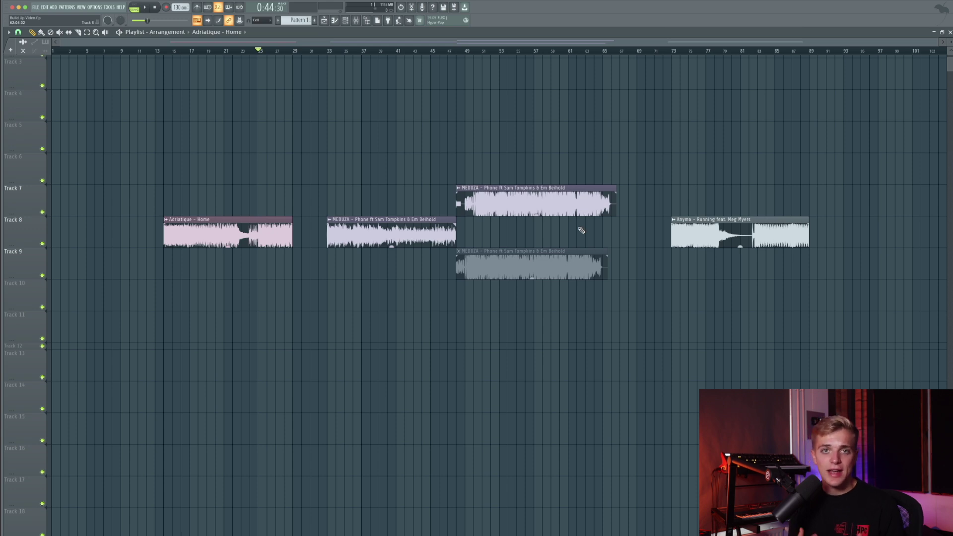
Step: Play the MEDUZA - Phone clips from bar 41 through the transition from Track 8 into the Track 7 clip
scroll(581, 230, up, 6)
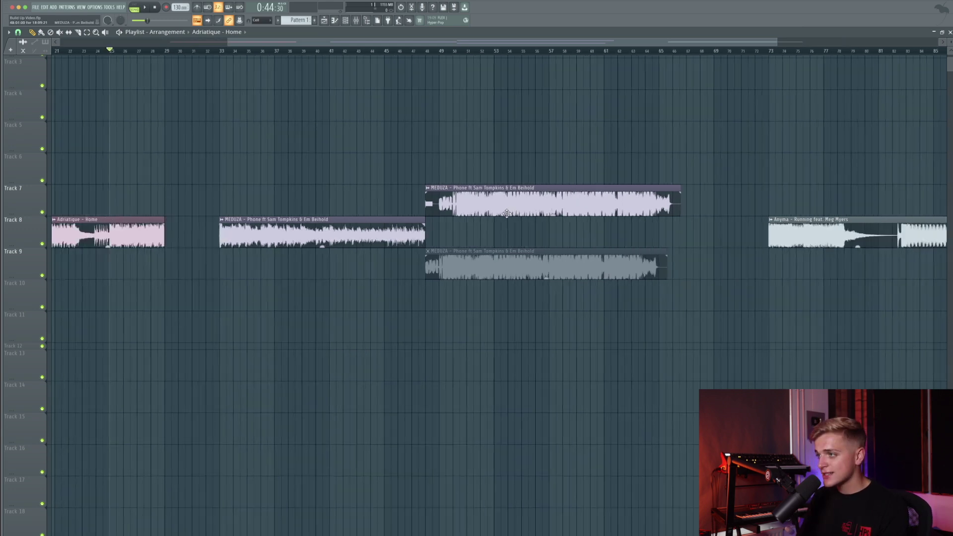
scroll(417, 213, down, 6)
scroll(434, 198, up, 5)
scroll(434, 198, down, 5)
scroll(506, 197, up, 4)
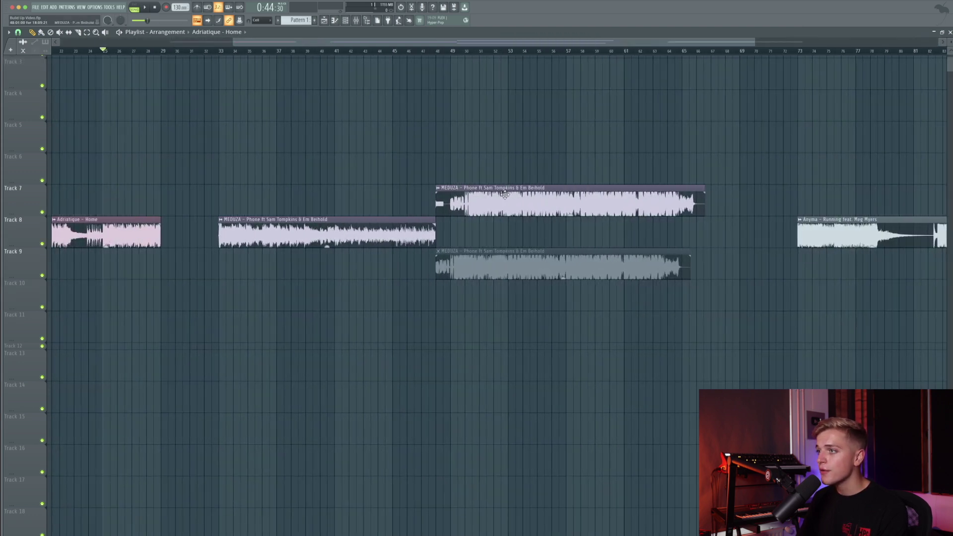
scroll(323, 64, up, 2)
click(347, 52)
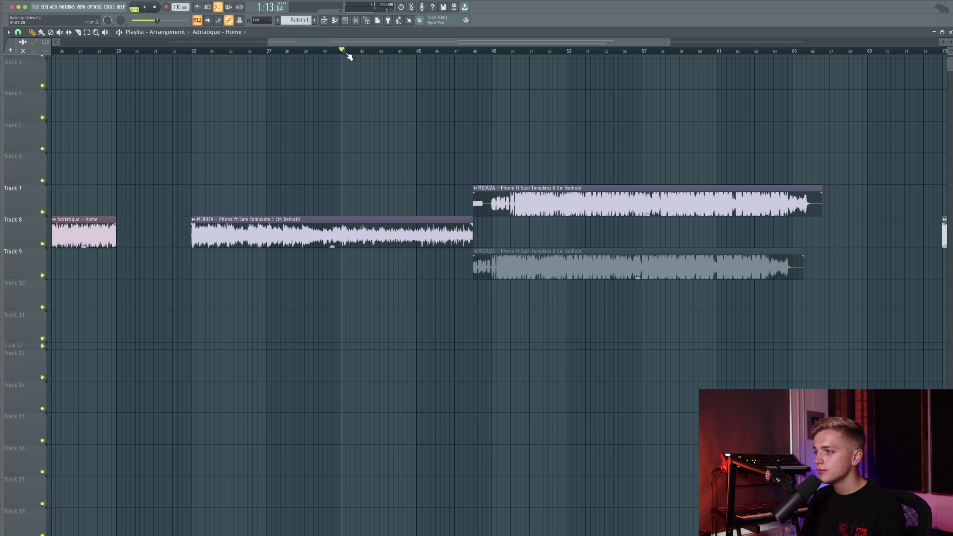
key(space)
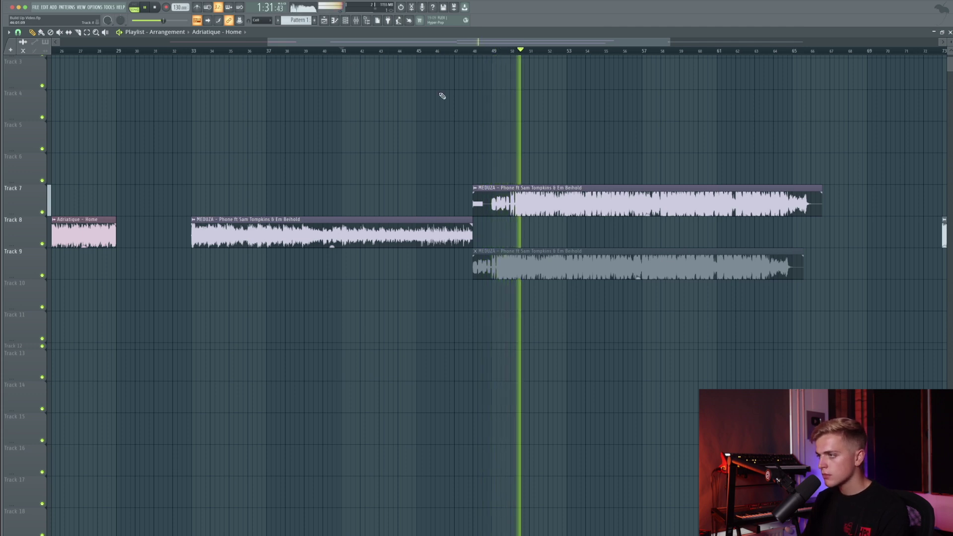
scroll(602, 123, up, 1)
scroll(602, 124, up, 1)
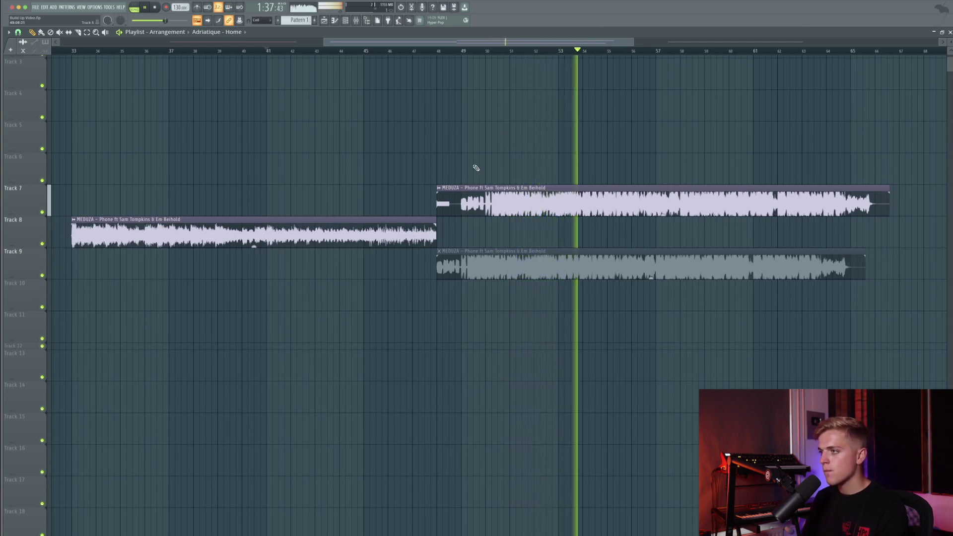
key(space)
Step: Replay the transition between the MEDUZA clips on Tracks 8 and 7, starting from bar 47
scroll(481, 132, up, 3)
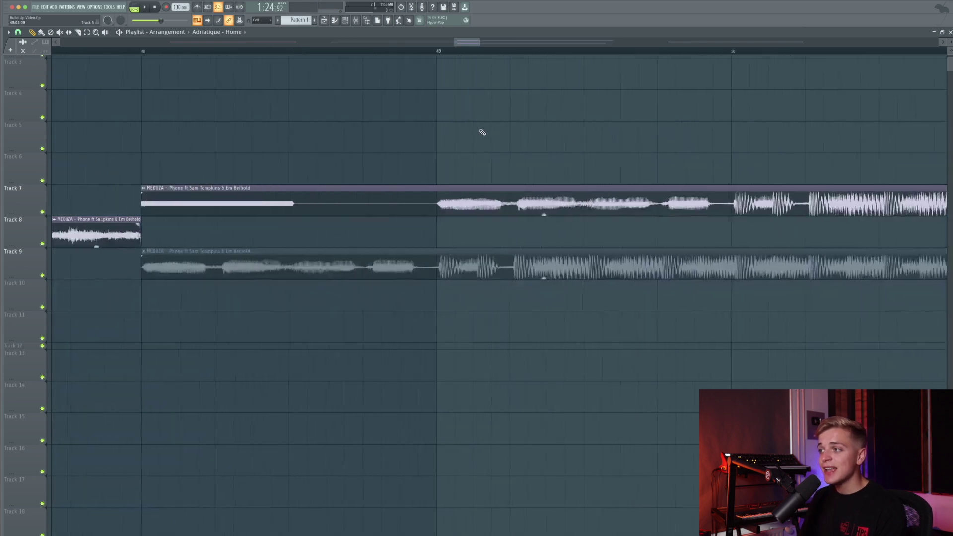
scroll(489, 136, up, 3)
click(300, 51)
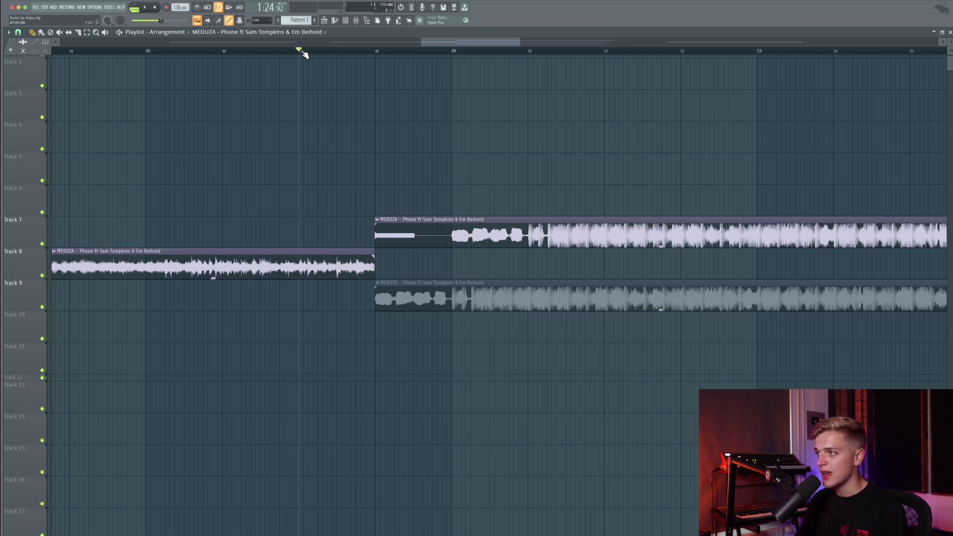
key(space)
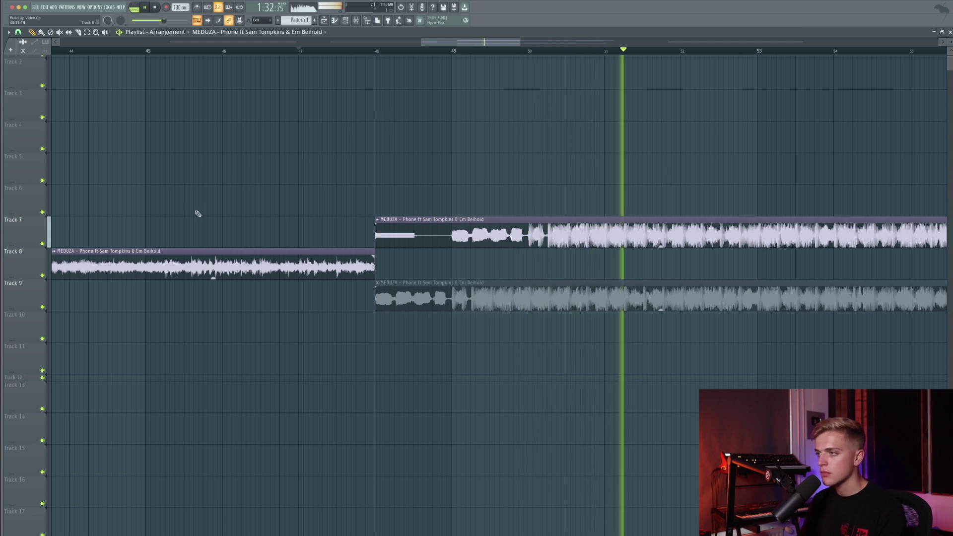
key(space)
Step: Mute Track 7, which holds the MEDUZA clip with the longer pause before the drop
click(42, 243)
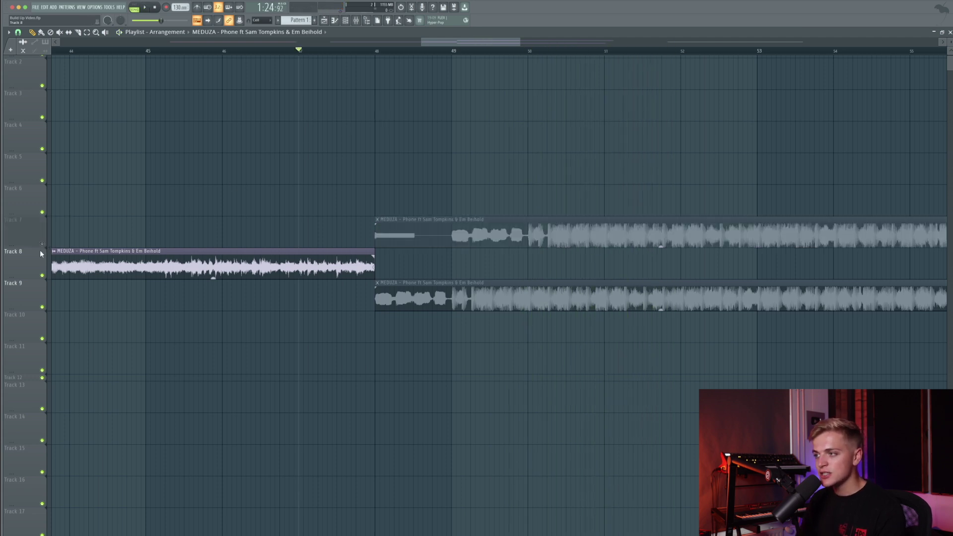
click(50, 32)
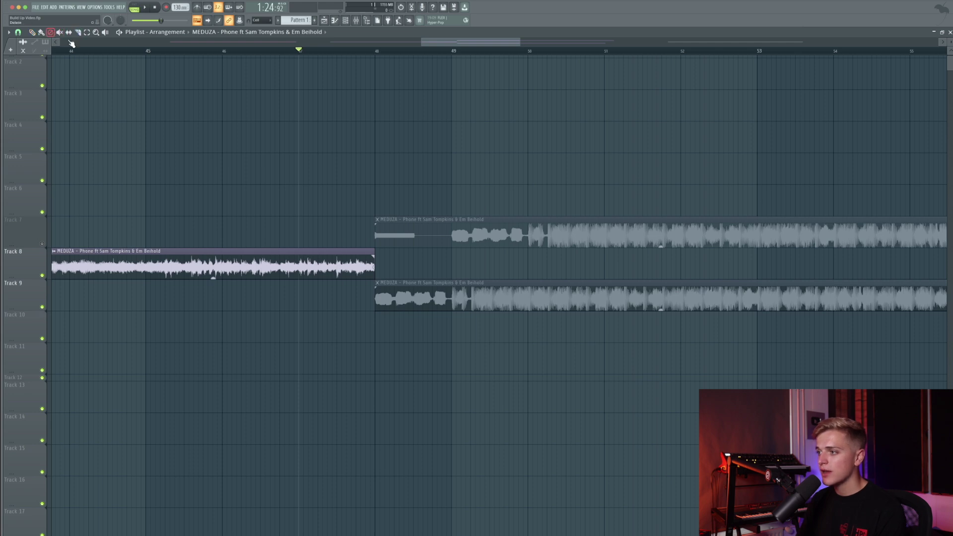
click(411, 295)
key(ctrl+z)
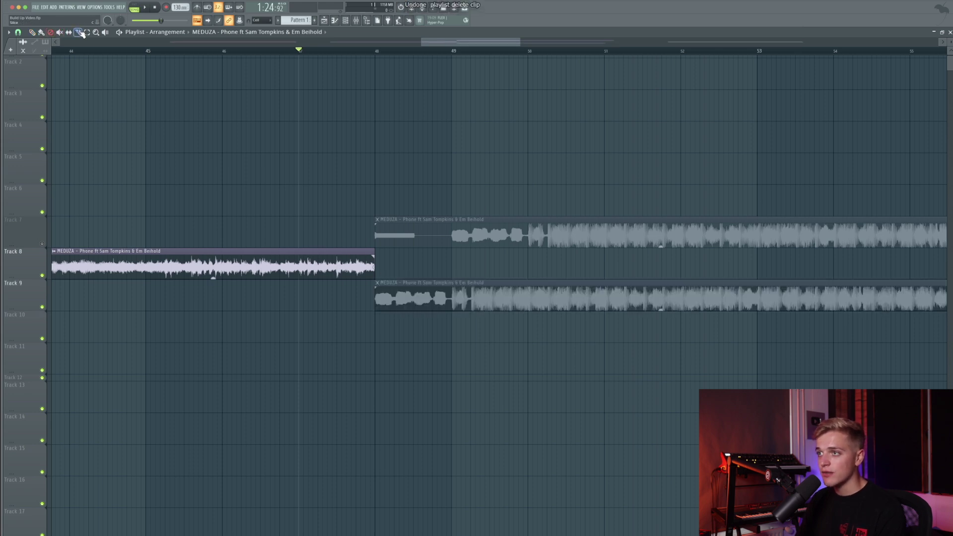
Step: Unmute the MEDUZA clip on Track 9 and play the transition into it from just before bar 46
click(61, 32)
click(422, 302)
key(p)
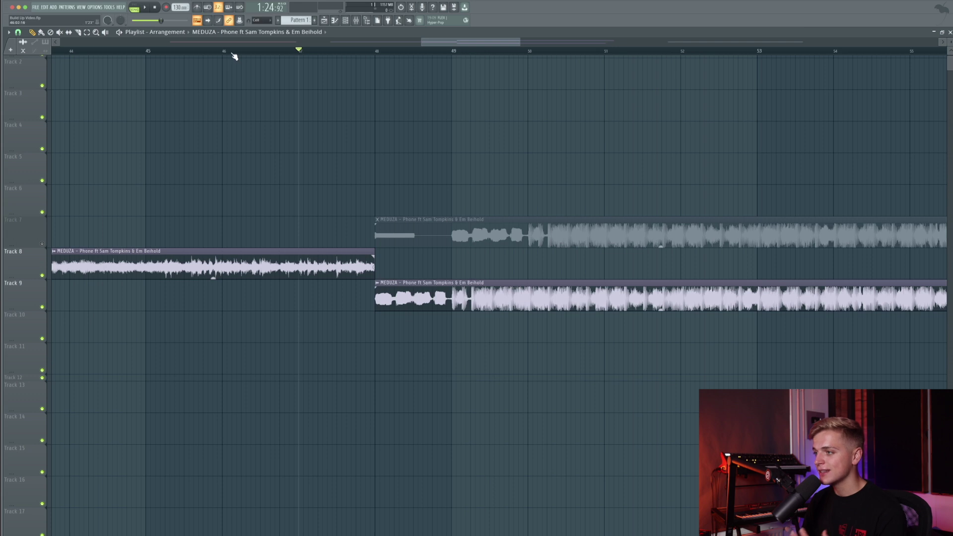
click(225, 51)
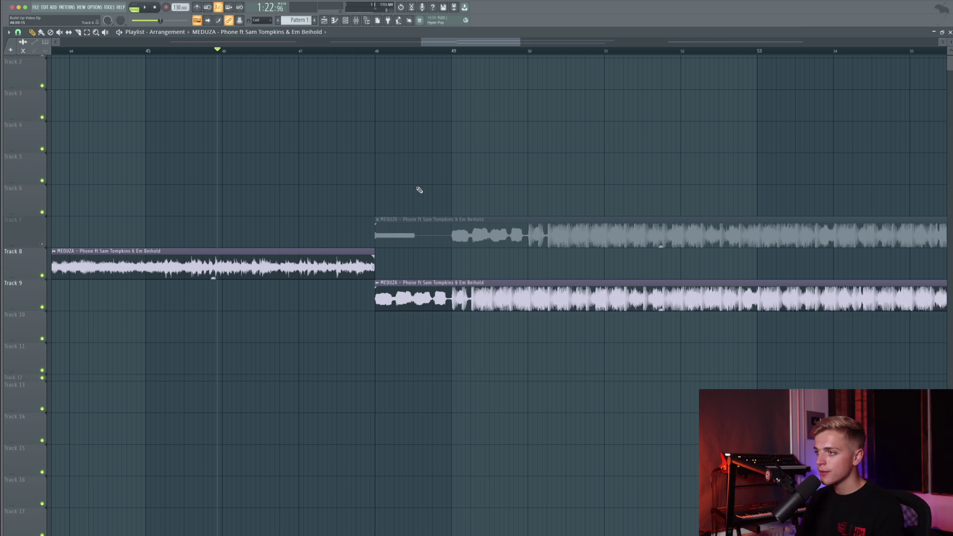
key(space)
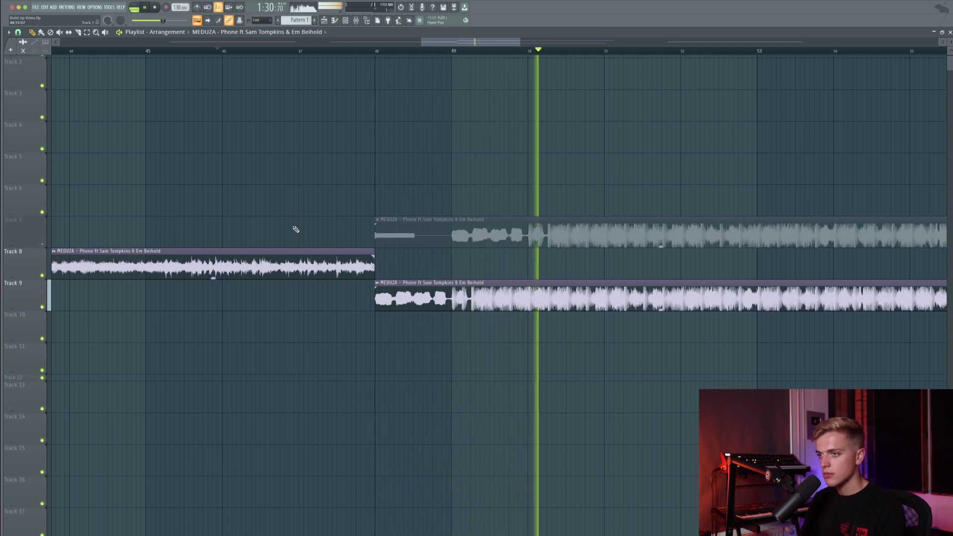
Step: Mute Track 9, turn Track 7 back on, stop playback and set the playhead to bar 46
click(43, 307)
key(space)
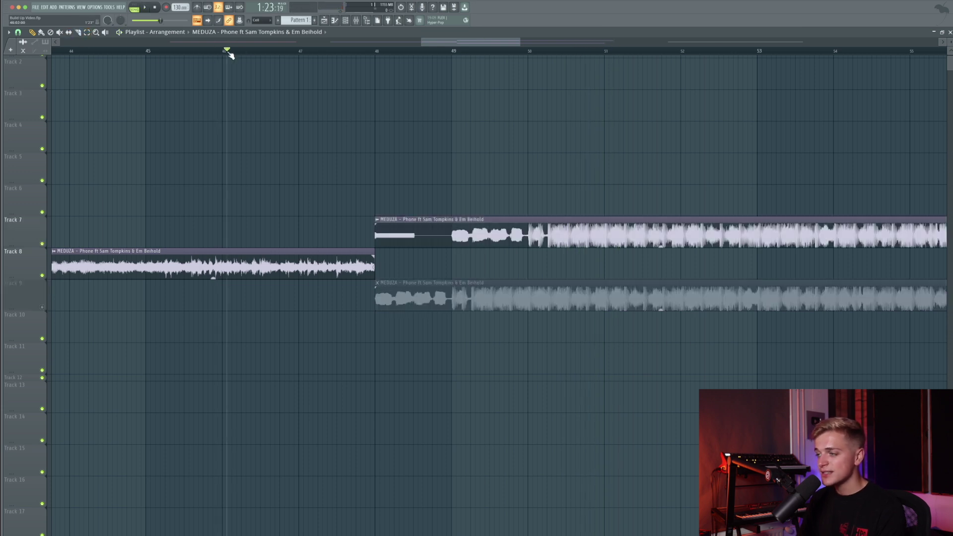
click(226, 52)
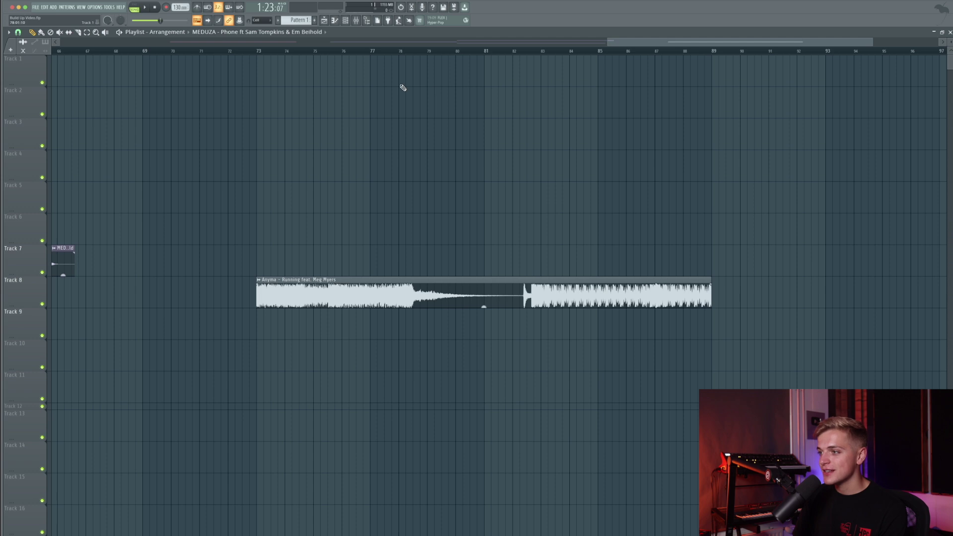
Step: Play the Anyma - Running clip from bar 75 through its breakdown into the drop
scroll(364, 127, down, 2)
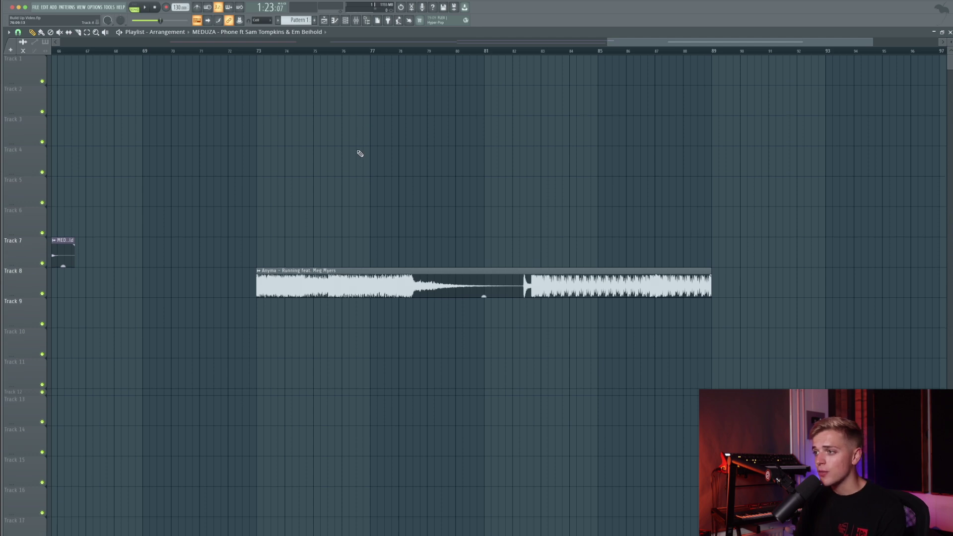
drag(270, 46, 331, 144)
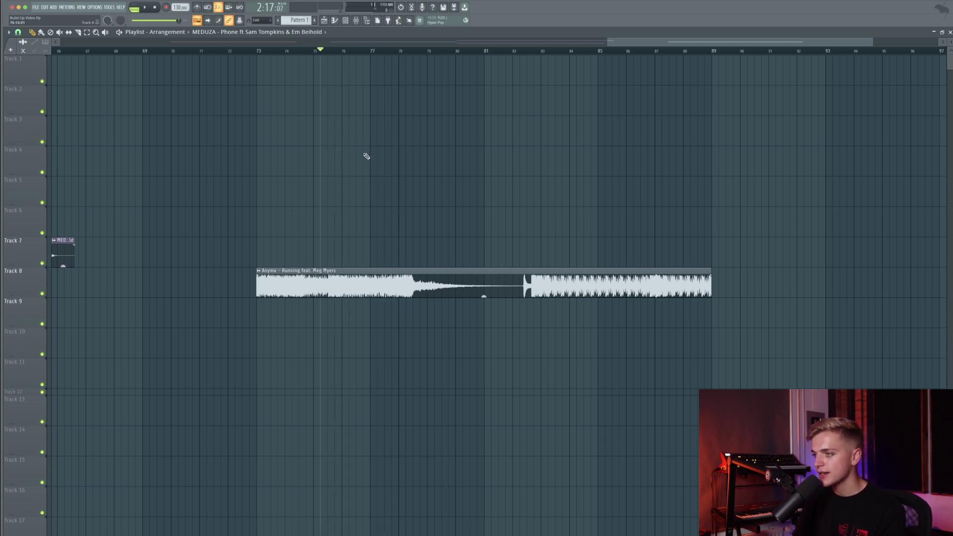
key(space)
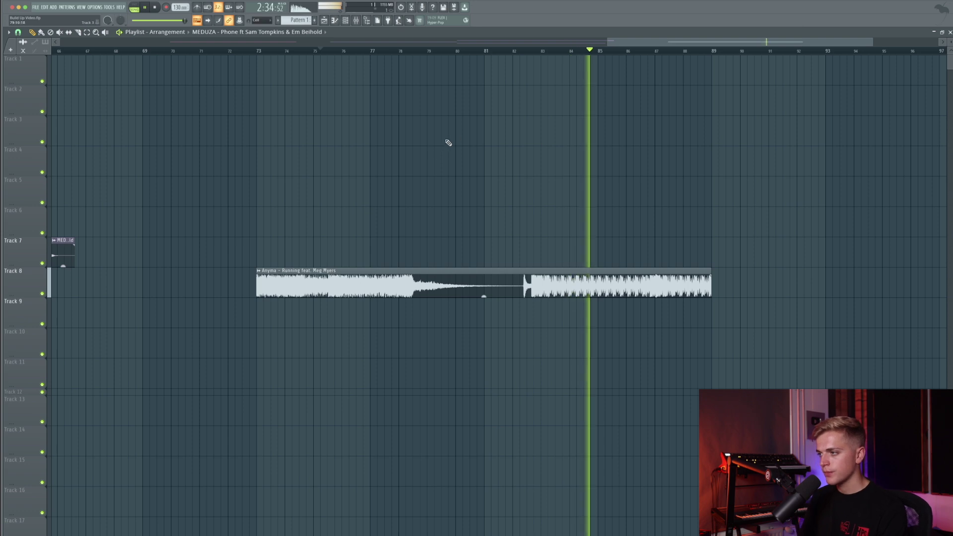
key(space)
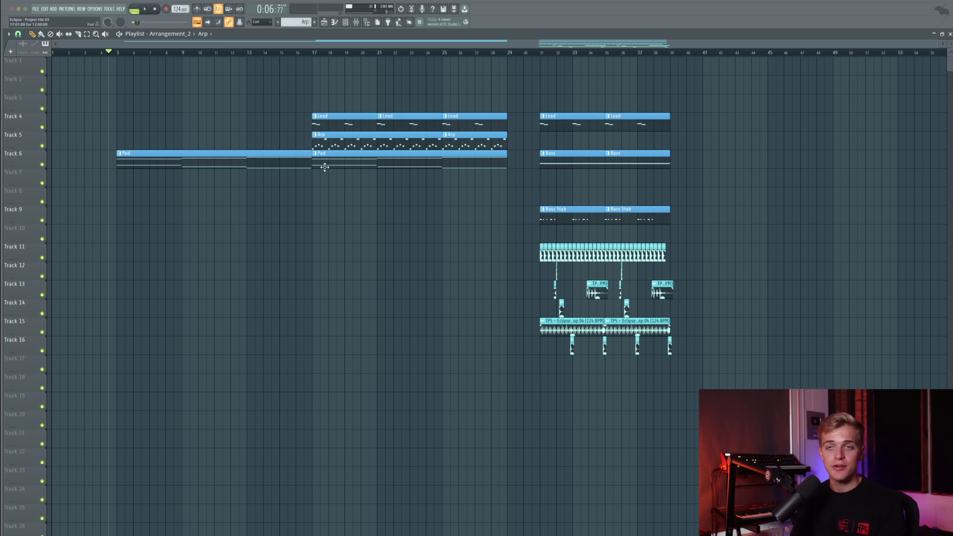
Step: Play the drop section of the Eclipse project from bar 31
click(117, 54)
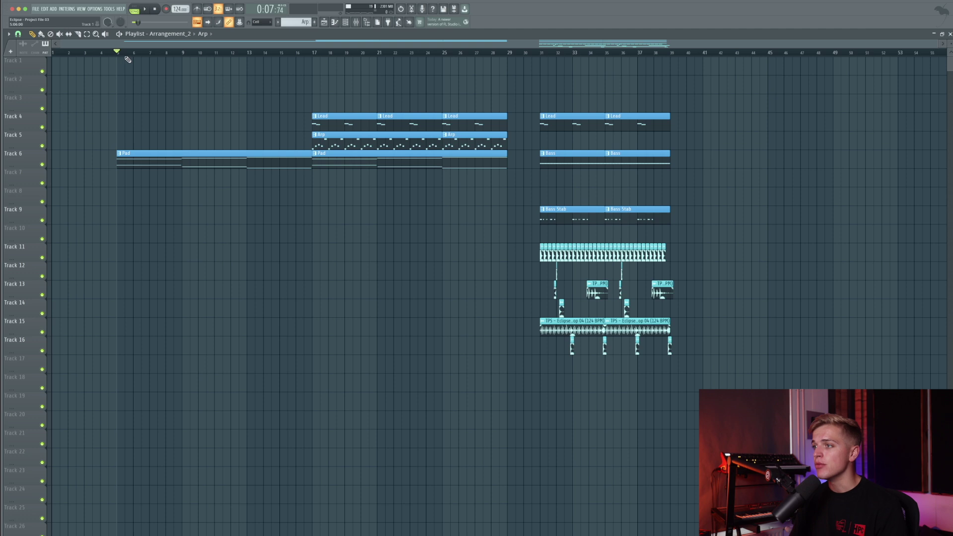
click(540, 52)
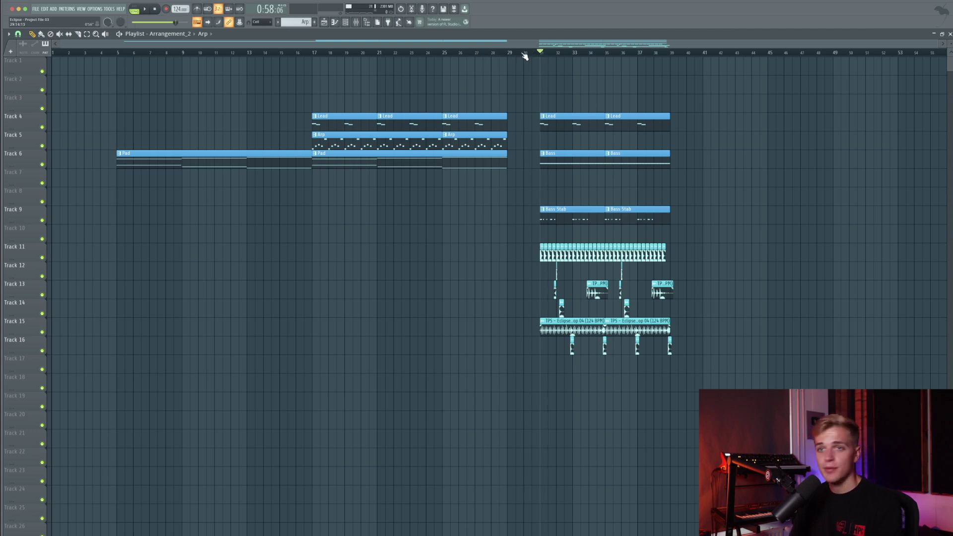
key(space)
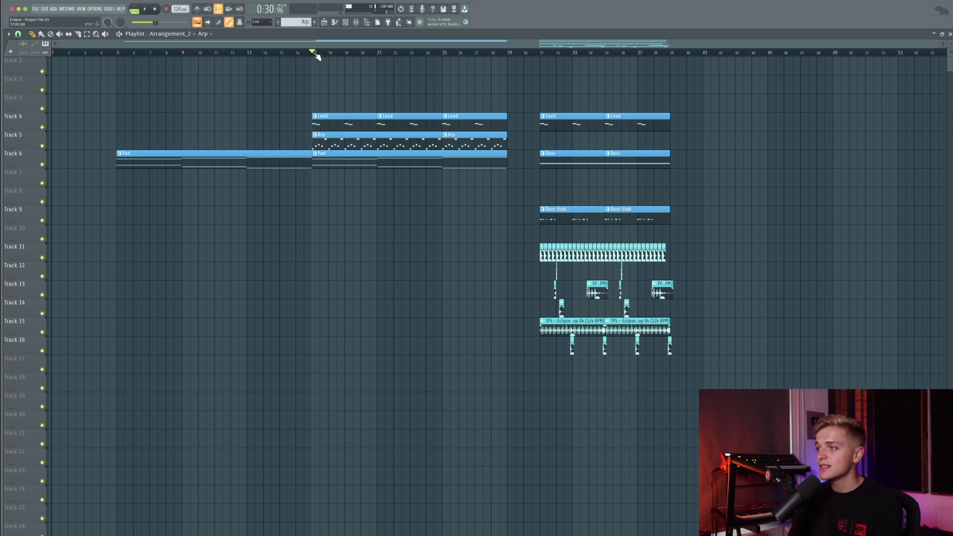
Step: Play the layered lead, arp and pad section from bar 17, and return the playhead to bar 5
key(space)
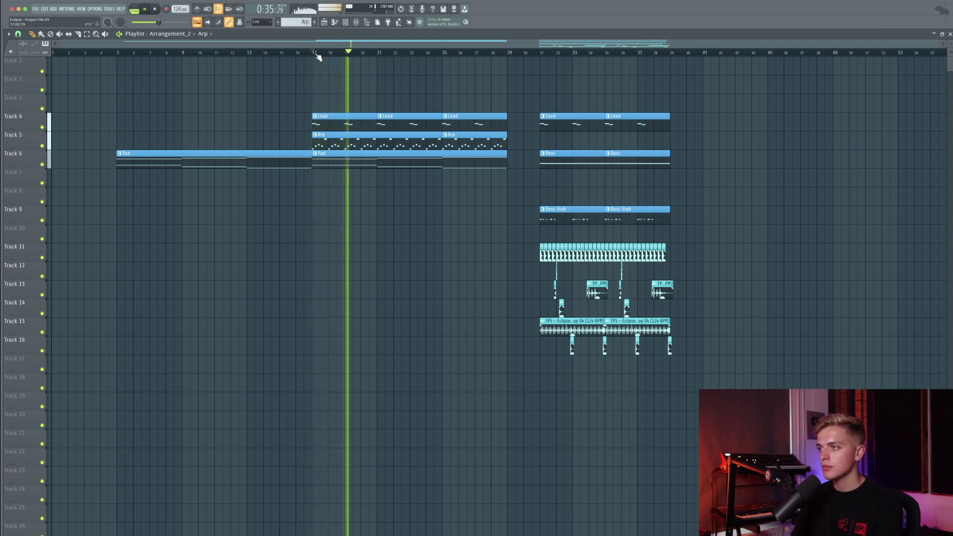
key(space)
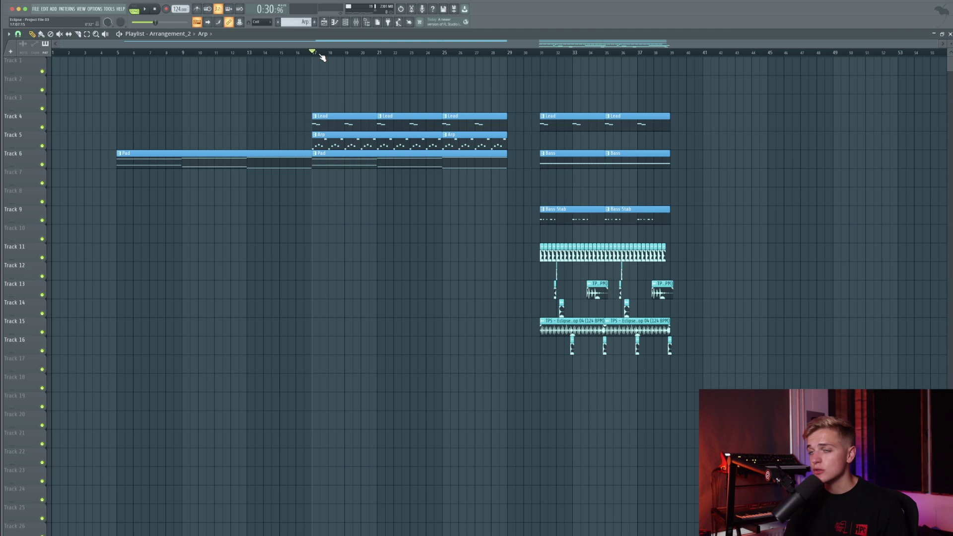
click(122, 52)
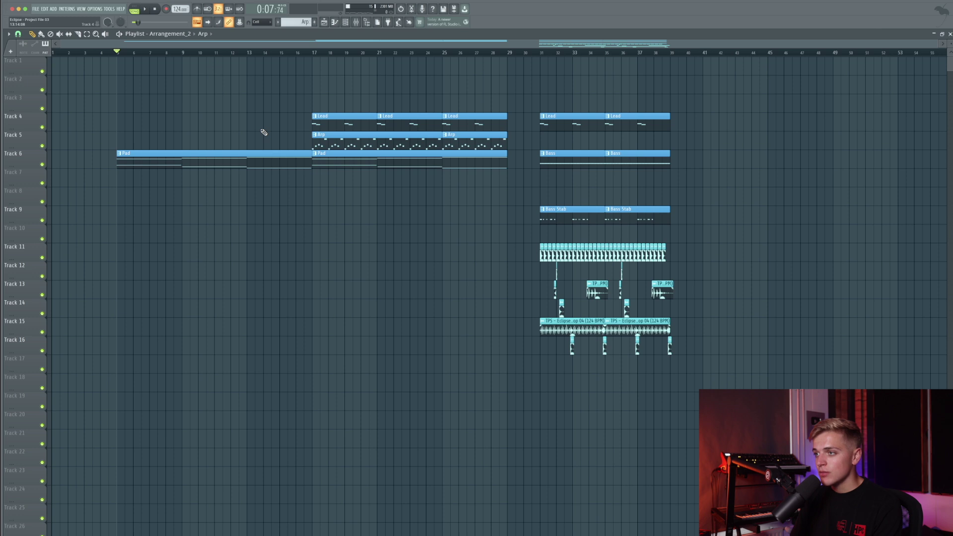
Step: Delete the second Pad clip at bar 17 on Track 6 and extend the first Pad clip to bar 29
right_click(318, 155)
drag(312, 163, 505, 165)
Step: Open the Pad pattern in an enlarged piano roll and duplicate all its notes to continue from bar 13 to bar 25
double_click(499, 162)
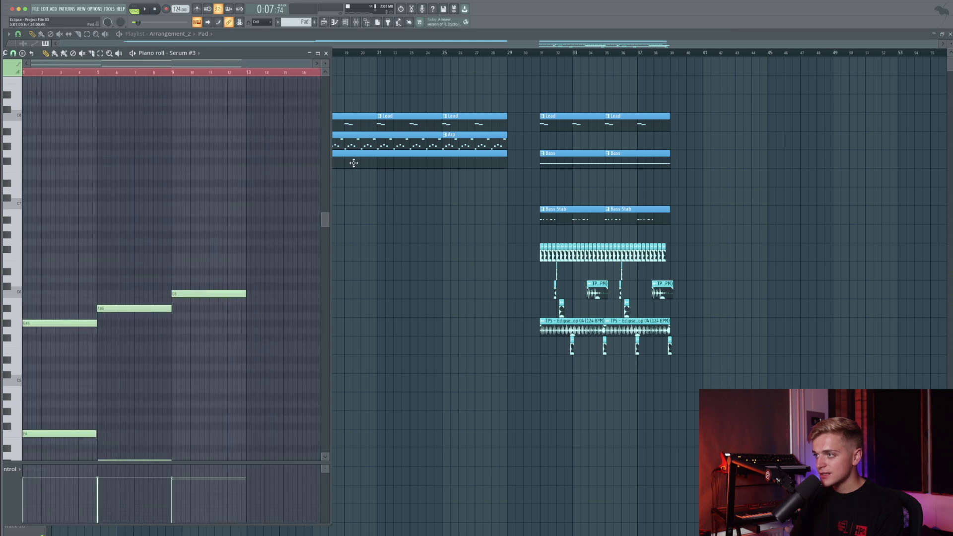
drag(331, 161, 807, 197)
scroll(400, 217, down, 9)
scroll(401, 217, up, 6)
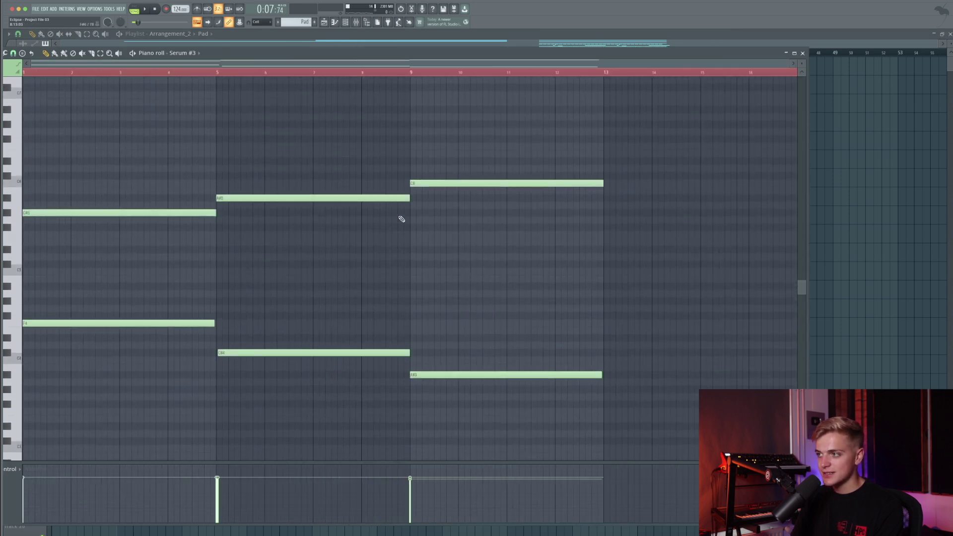
key(ctrl+a)
key(ctrl+b)
scroll(500, 126, down, 3)
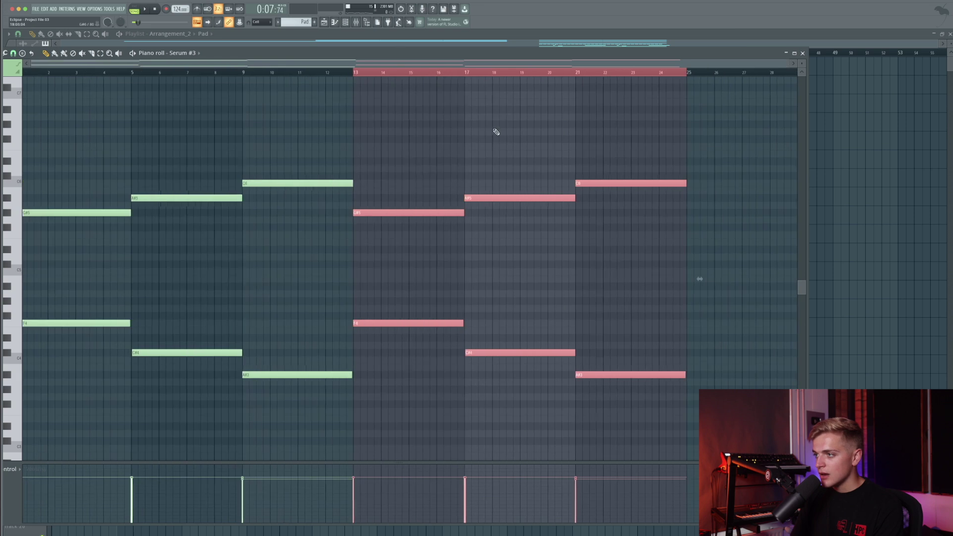
Step: Deselect the duplicated notes, check the Pad clip in the playlist, and reopen its piano roll for playback
key(ctrl+d)
key(F7)
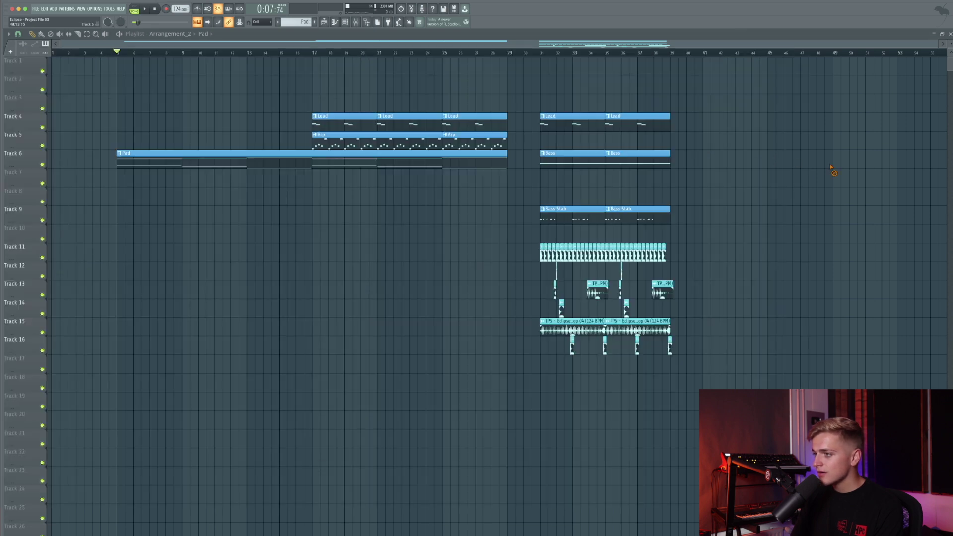
click(339, 155)
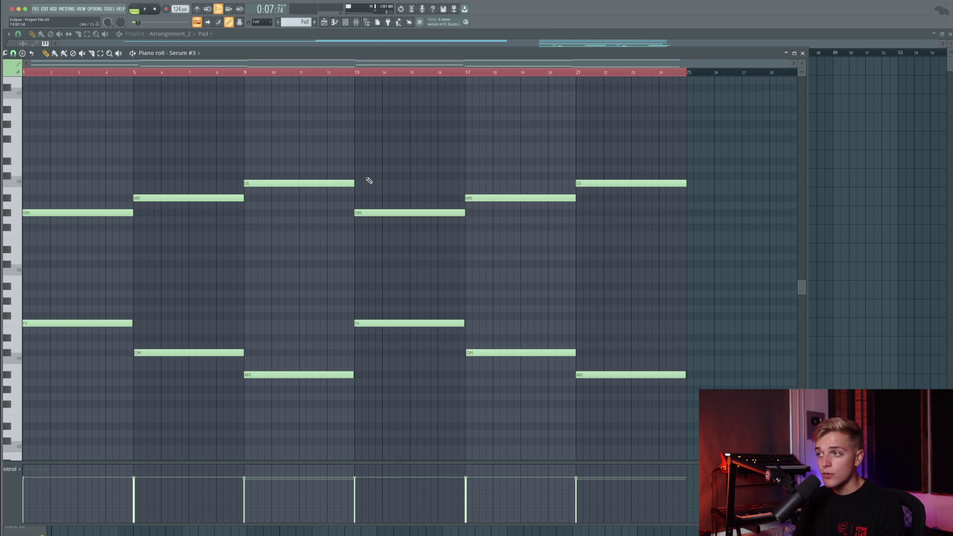
key(space)
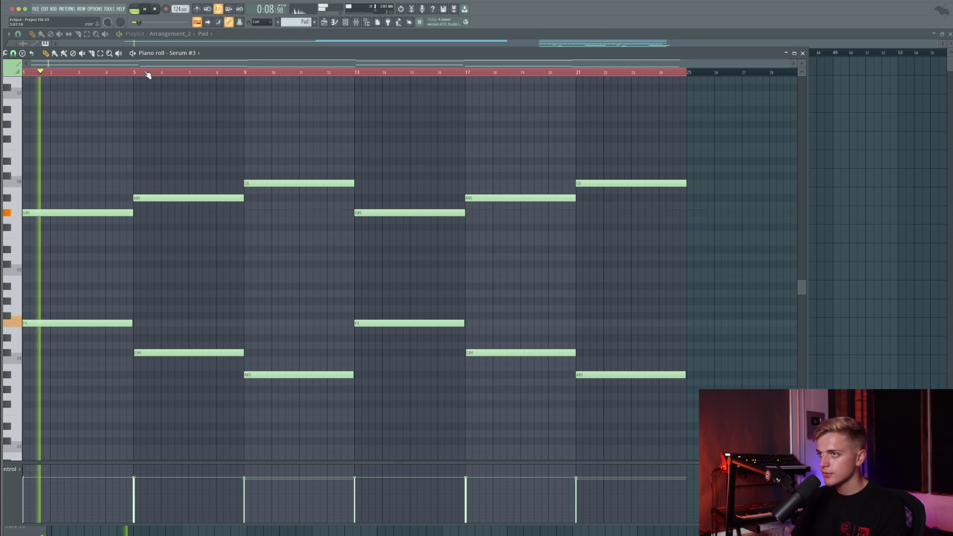
Step: Try raising the upper Pad note at bar 13 to C#6 and the one at bar 17 to B5 during playback
drag(381, 213, 380, 161)
drag(478, 160, 478, 168)
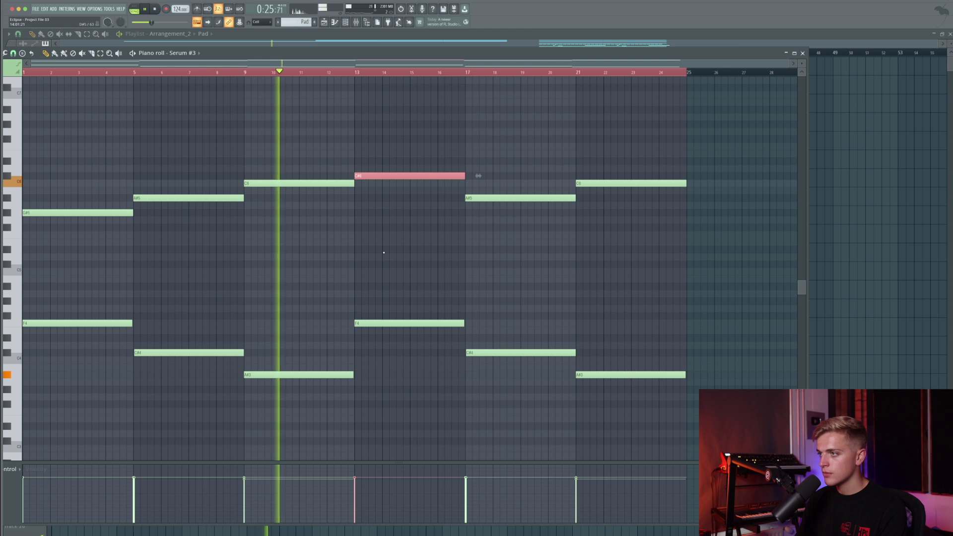
click(333, 72)
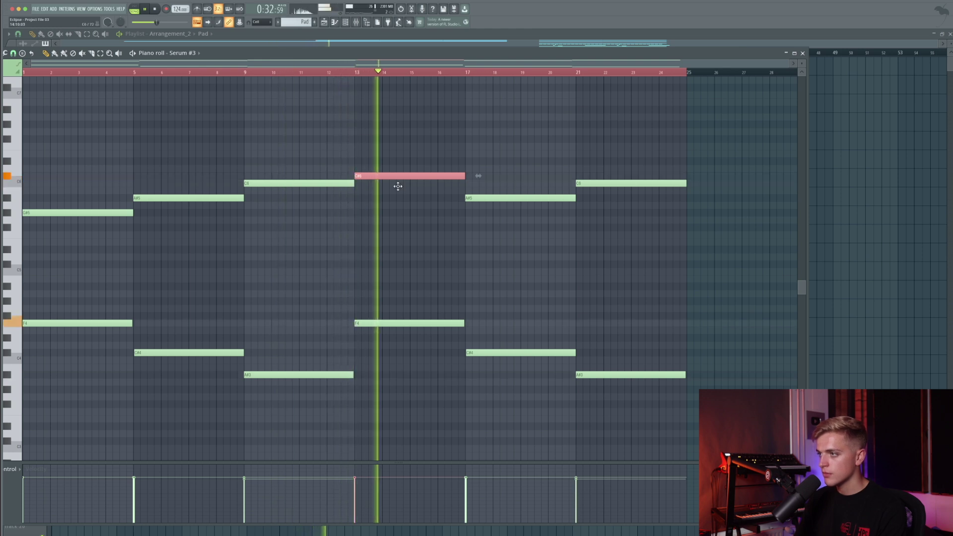
drag(484, 197, 484, 189)
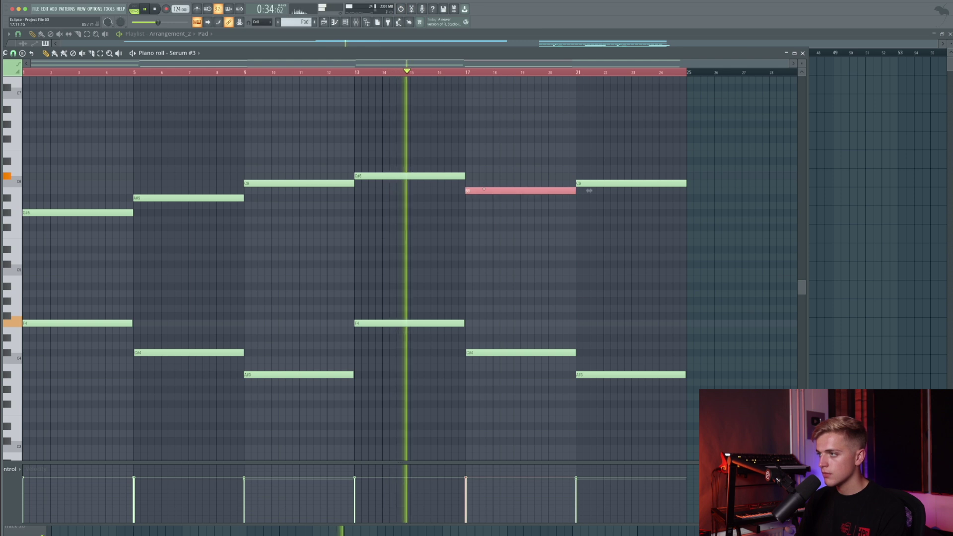
Step: Undo the pitch changes to the upper Pad notes at bars 13 and 17
key(ctrl+z)
key(ctrl+z)
key(ctrl+alt+z)
key(ctrl+alt+z)
key(ctrl+alt+z)
key(ctrl+alt+z)
key(ctrl+alt+z)
key(ctrl+alt+z)
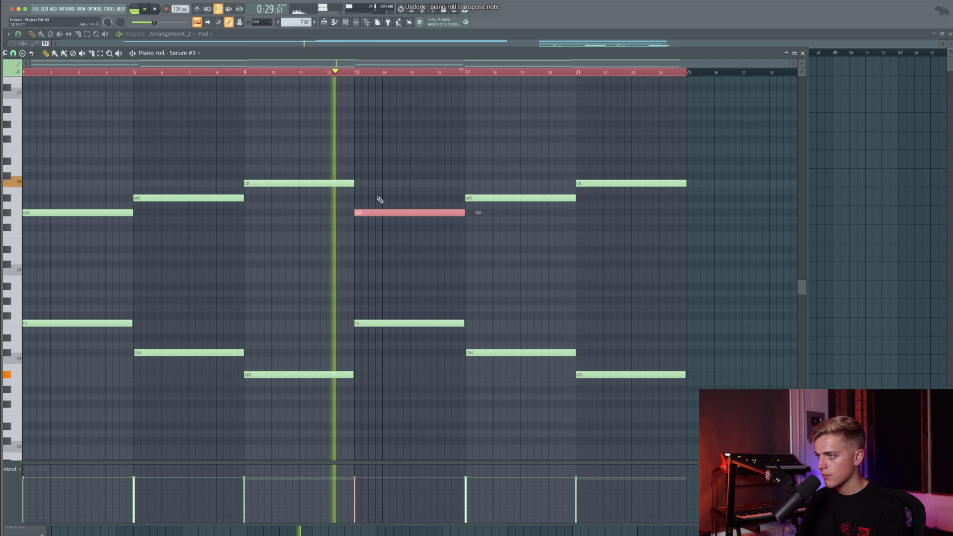
Step: Add an extra four-bar note at bar 13 of the Pad pattern and audition it at different pitches
drag(357, 162, 444, 156)
key(Up)
key(shift+Up)
key(shift+Right)
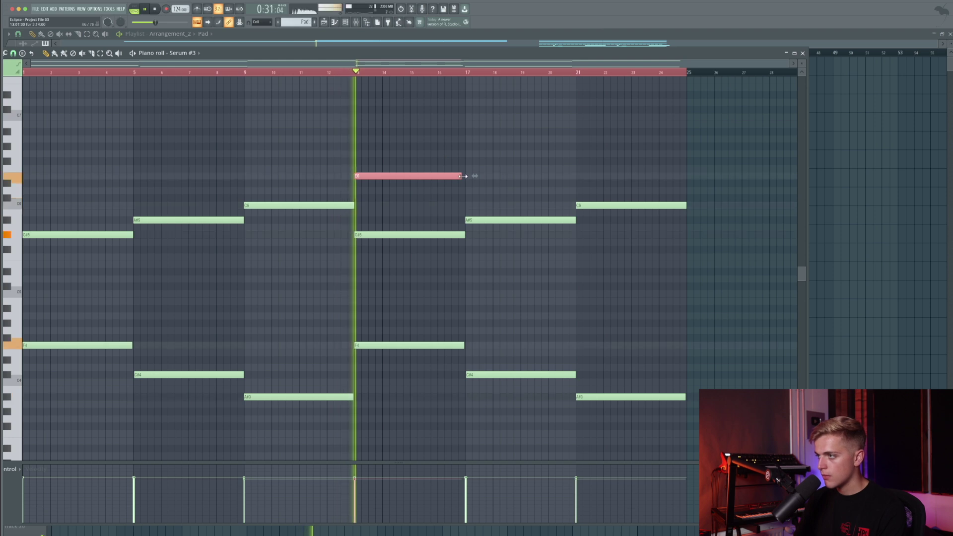
key(Up)
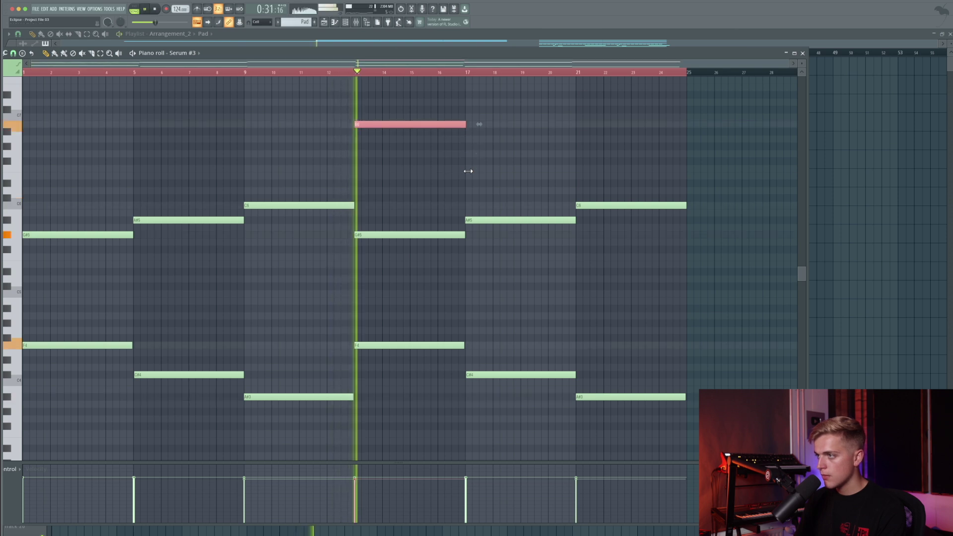
key(ctrl+Down)
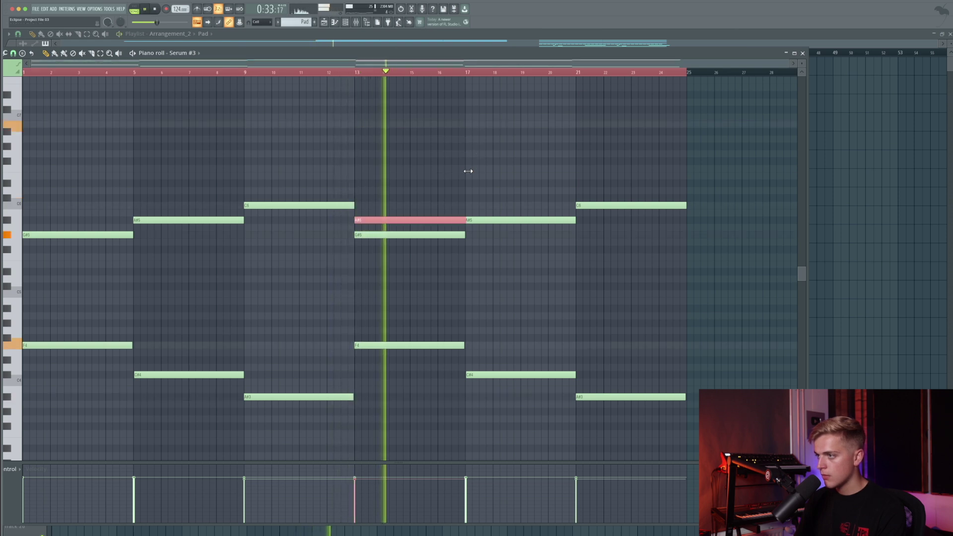
Step: Audition nearby semitones for the added bar 13 Pad note and settle it on D#6
scroll(468, 171, up, 3)
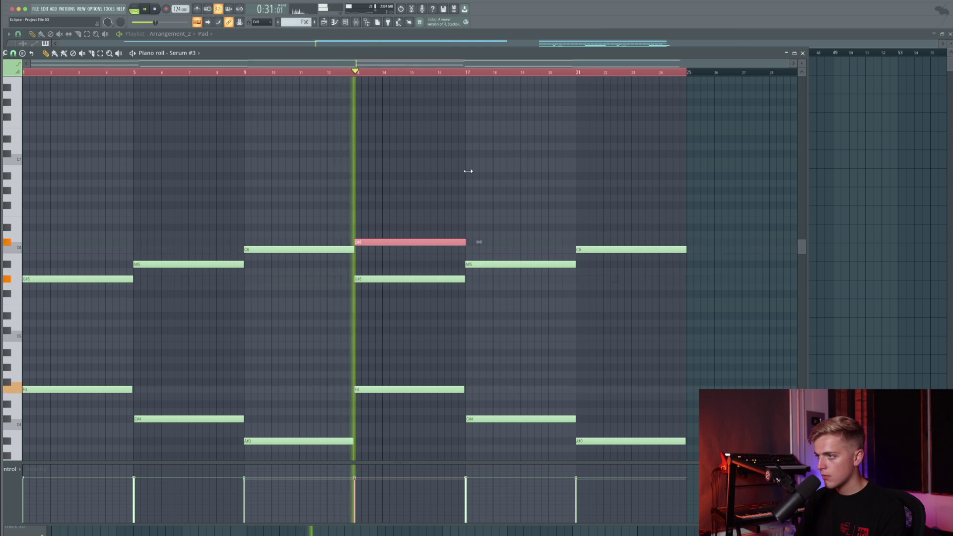
key(shift+Down)
key(shift+Down)
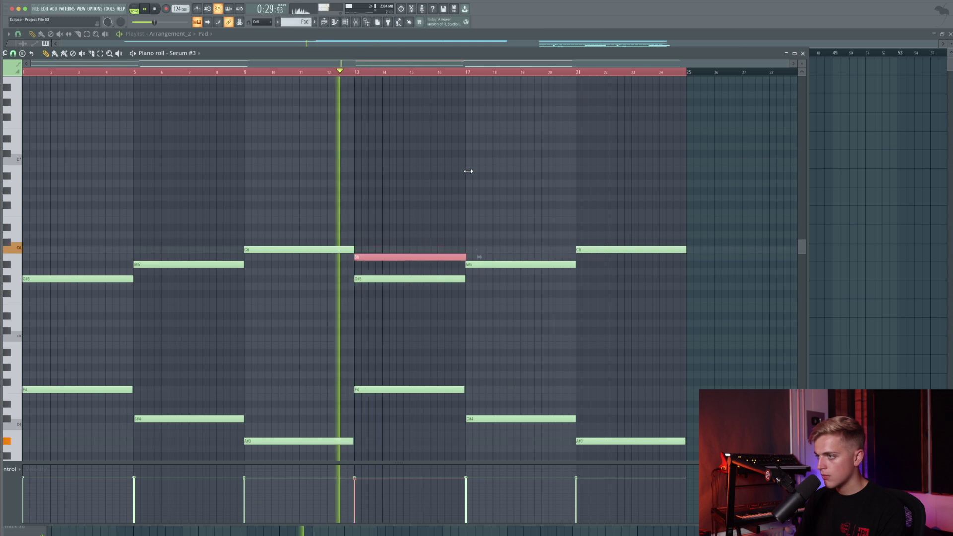
key(shift+Up)
key(shift+Up)
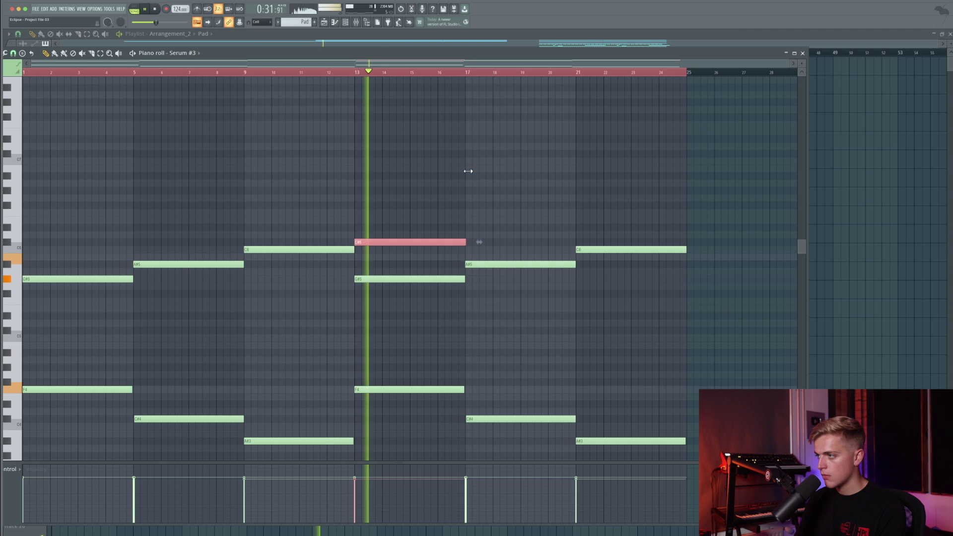
key(shift+Up)
key(shift+Up)
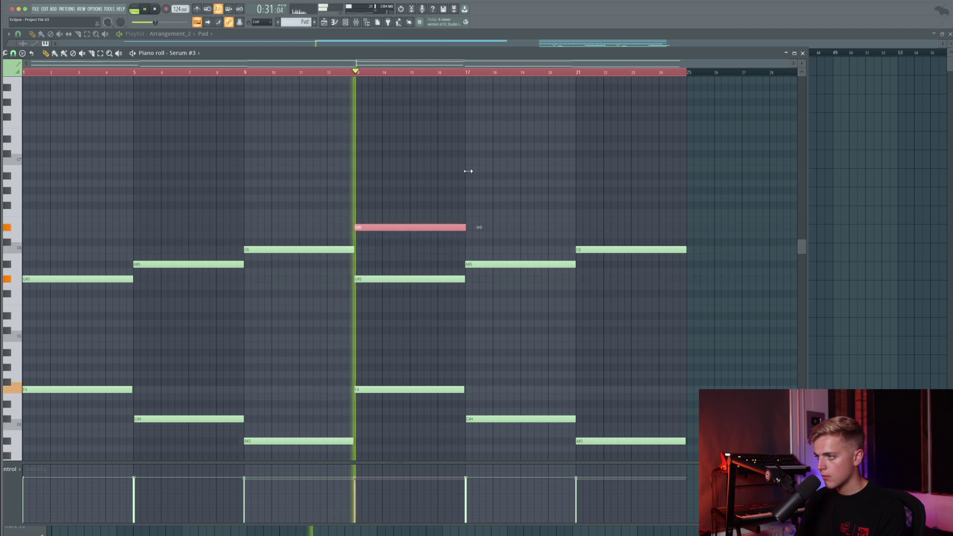
Step: Add rising four-bar top notes to the Pad pattern, F6 at bar 17 and G#6 at bar 21
click(473, 210)
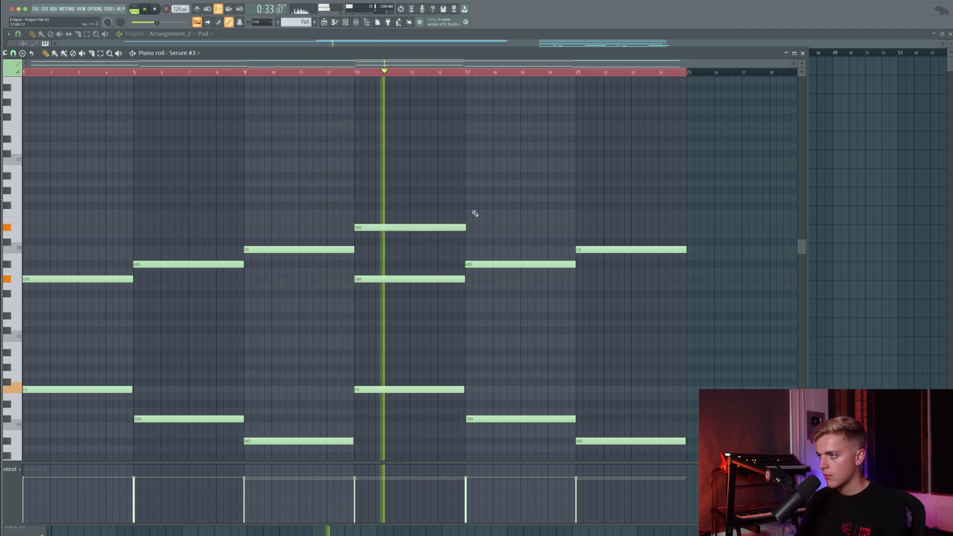
drag(470, 219, 606, 189)
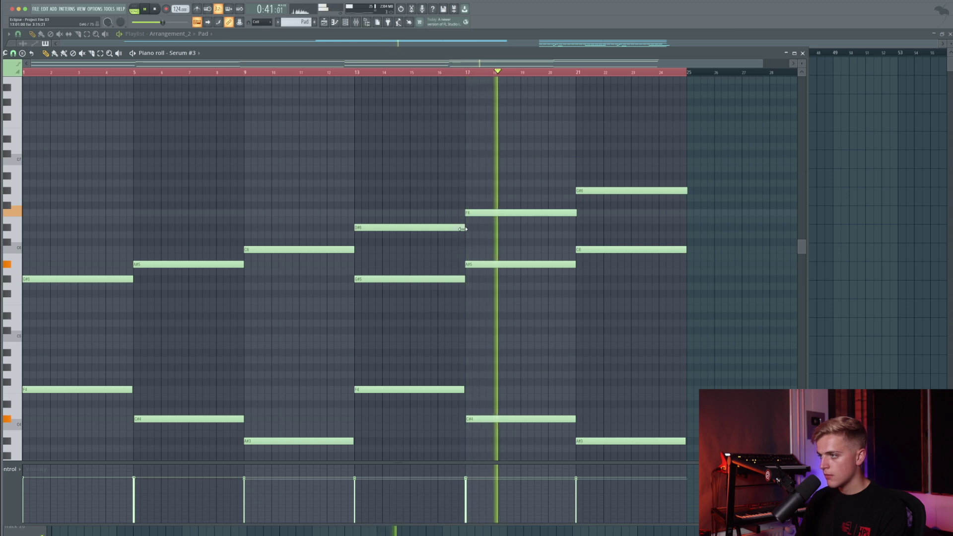
drag(572, 216, 576, 215)
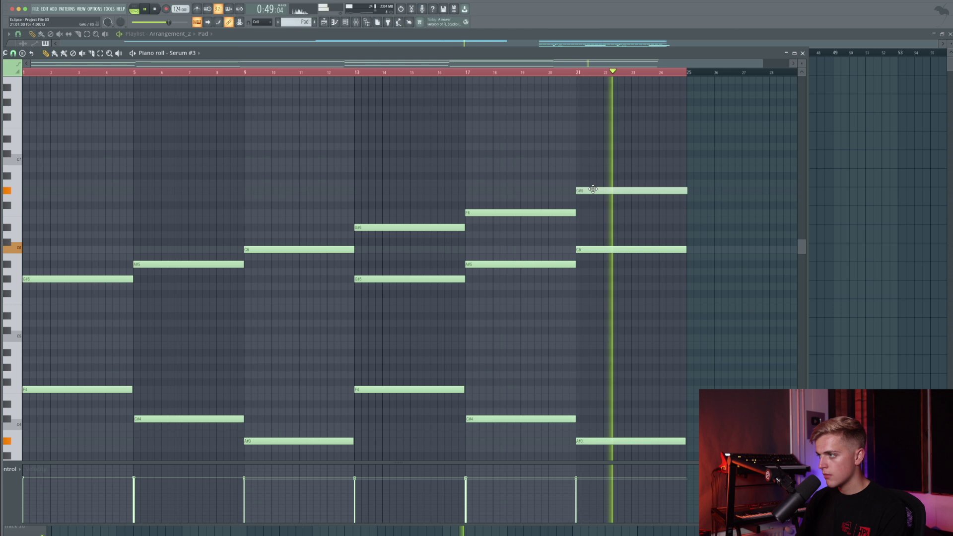
Step: Add an A#6 note to the Pad pattern at bar 23 and shorten it to end at bar 25
click(666, 175)
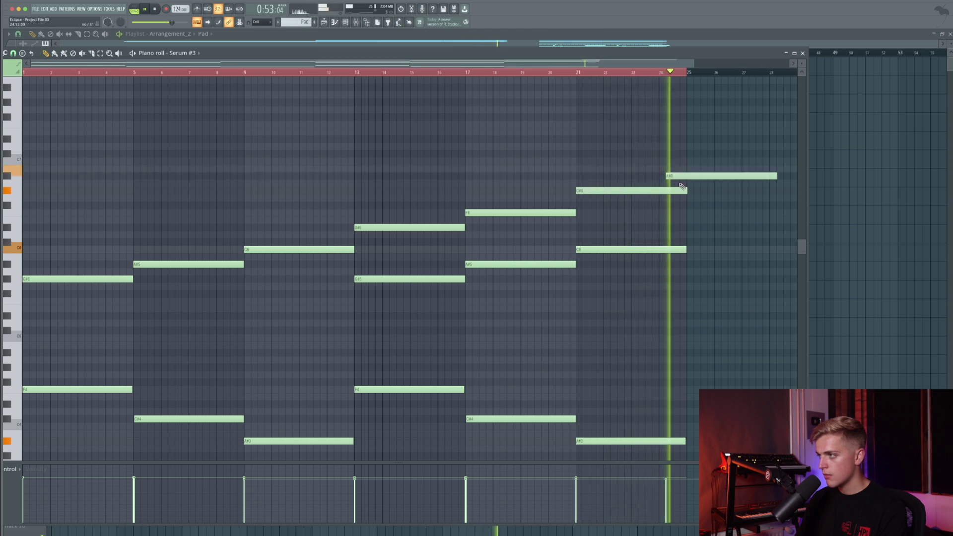
drag(707, 175, 672, 176)
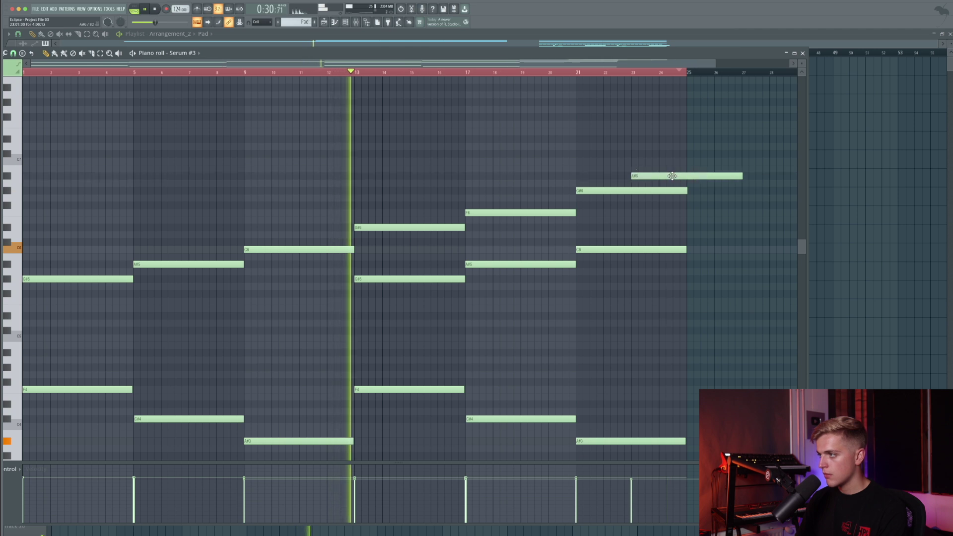
drag(745, 179, 688, 180)
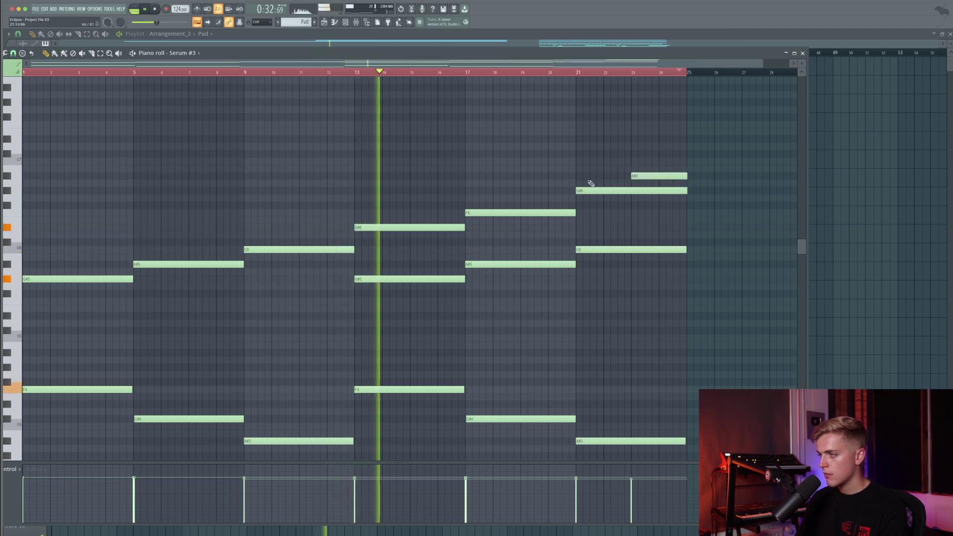
Step: Play back the second half of the Pad pattern, skipping ahead to bars 17, 21 and 23, and stop
scroll(585, 184, down, 1)
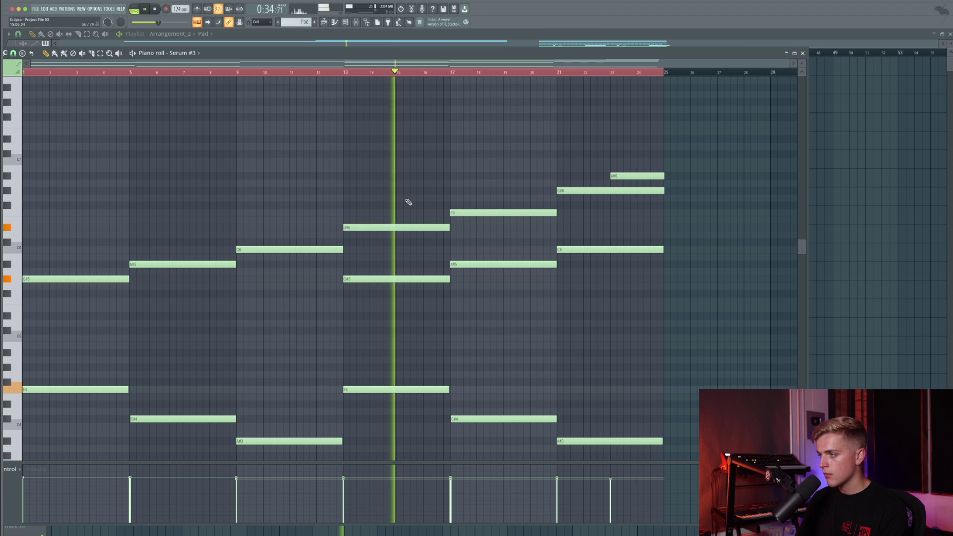
click(449, 72)
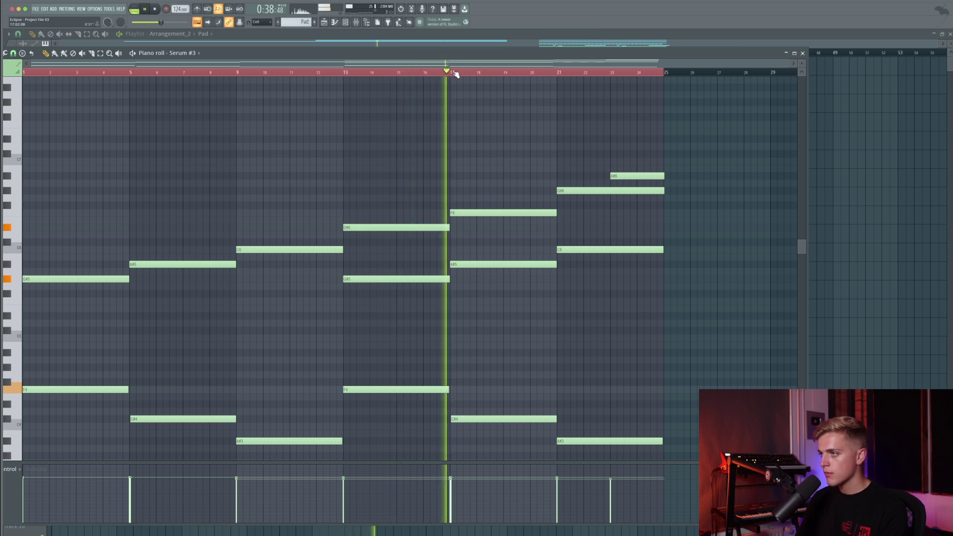
click(564, 74)
click(598, 74)
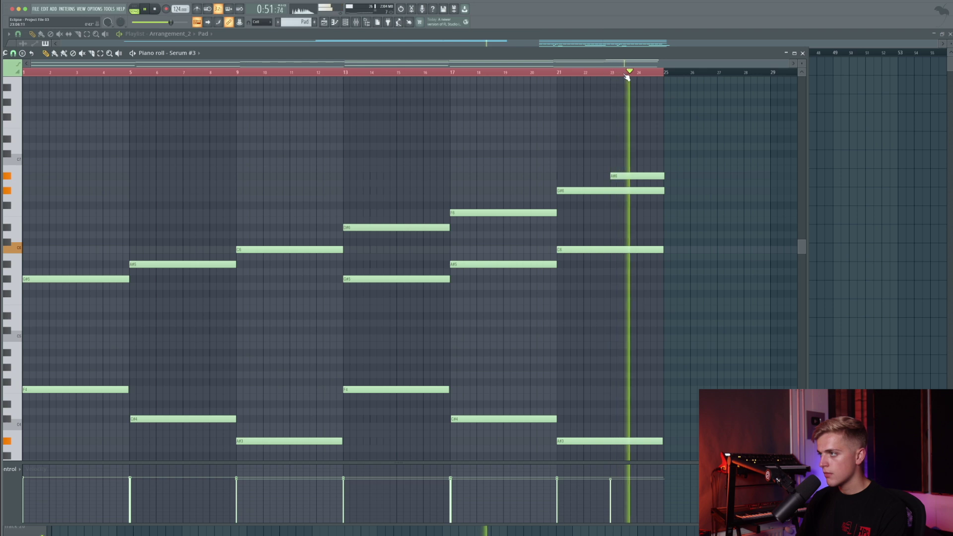
key(space)
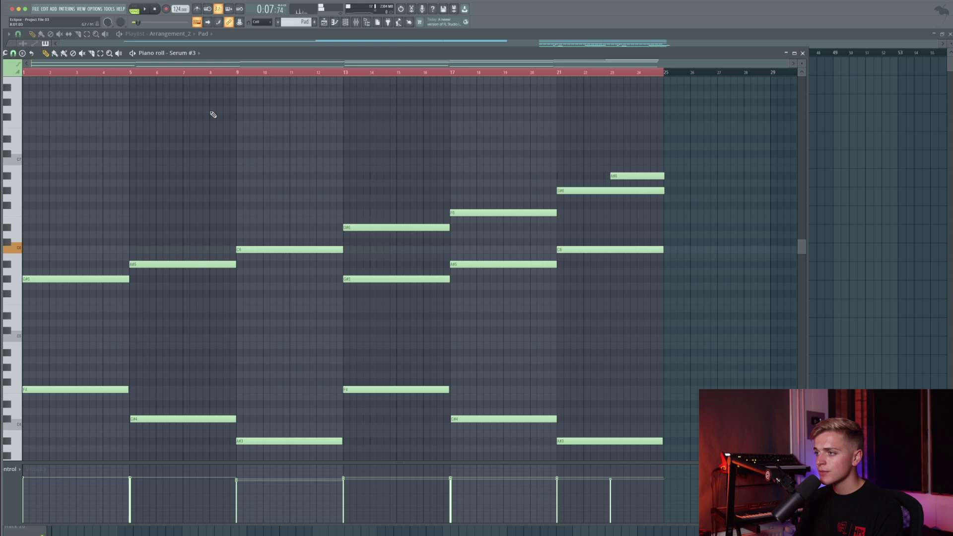
scroll(243, 122, down, 2)
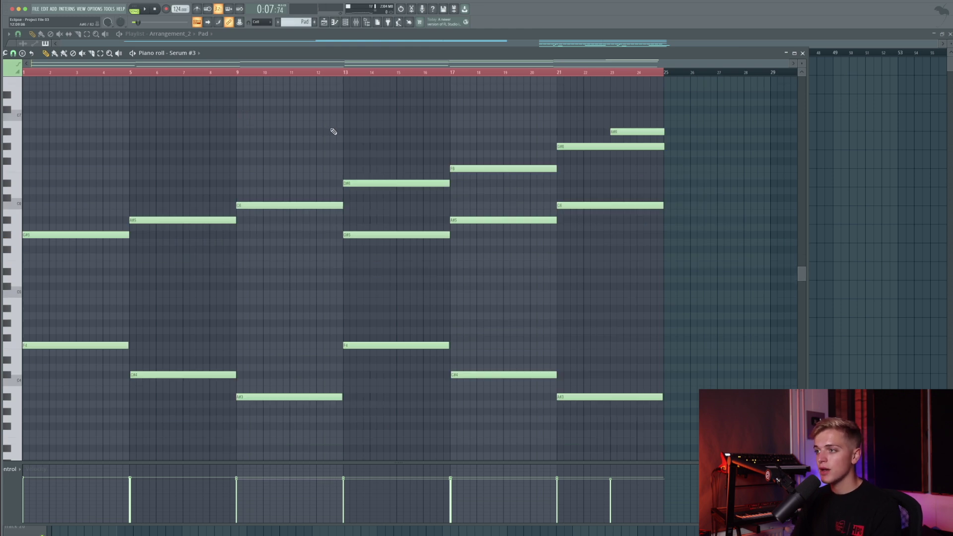
drag(318, 141, 91, 399)
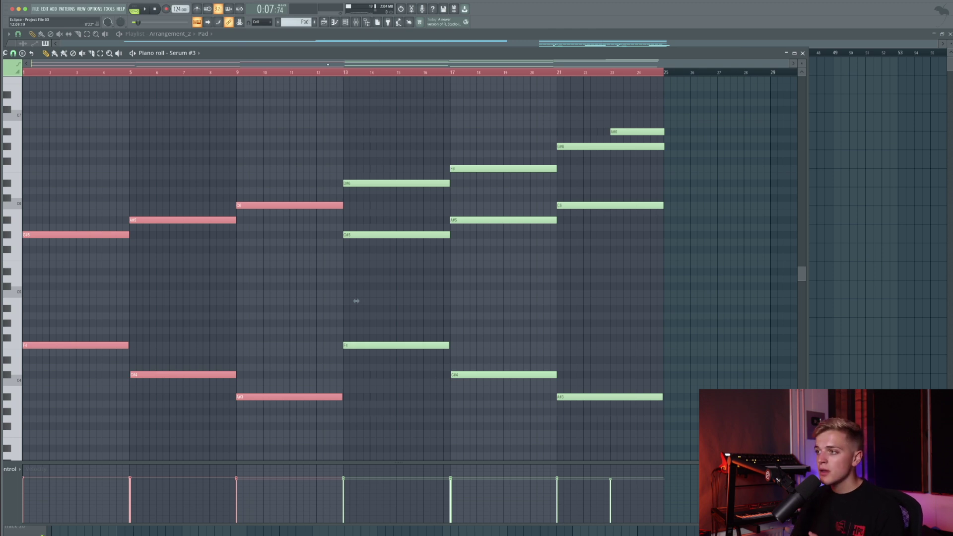
key(ctrl+a)
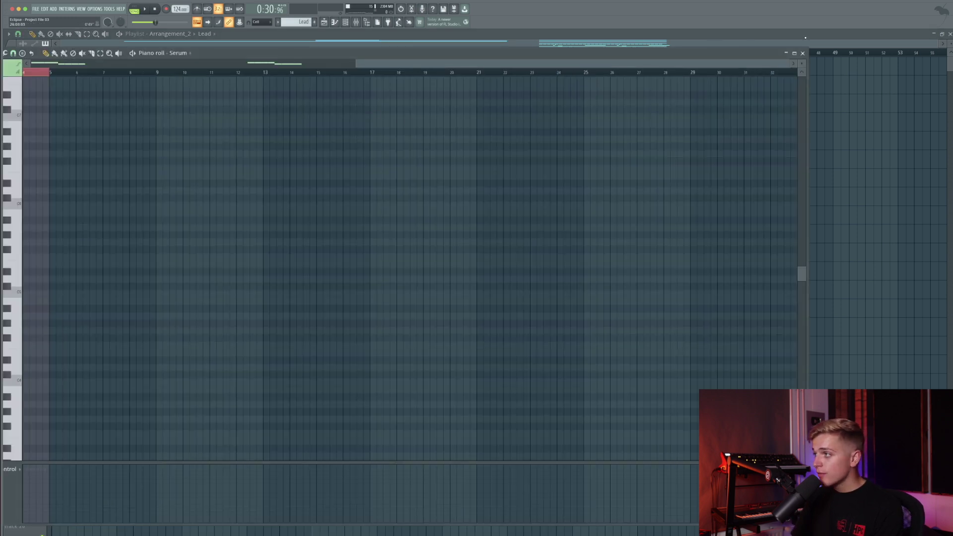
Step: Replace the repeated Lead clips on Track 4 with one clip reaching bar 29, and duplicate its notes through bar 11 of the pattern
click(802, 53)
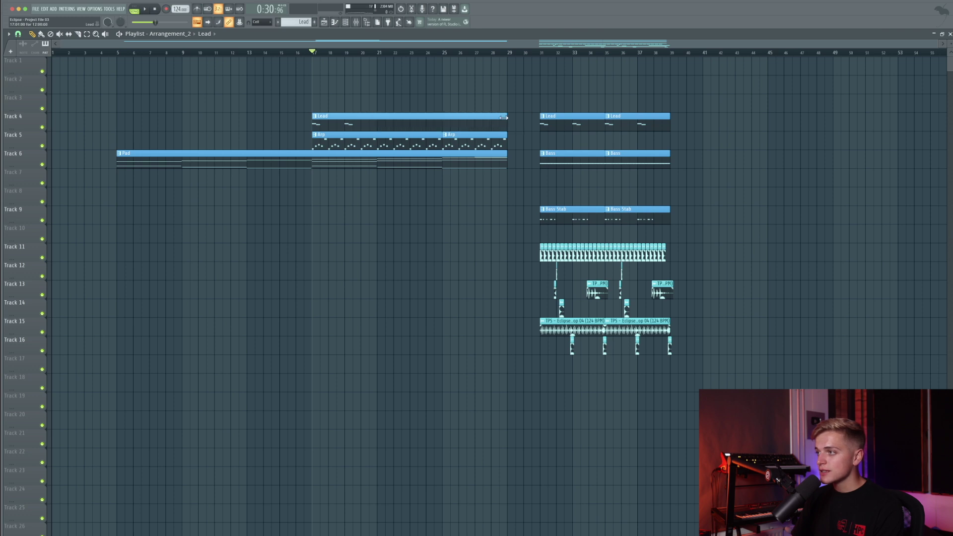
double_click(483, 120)
drag(470, 77, 98, 129)
key(ctrl+b)
key(ctrl+b)
scroll(315, 149, down, 2)
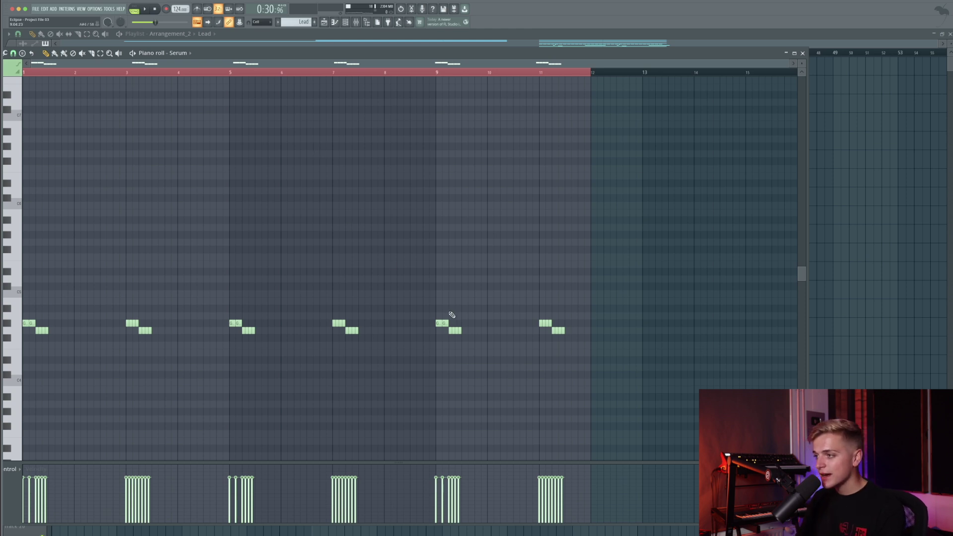
Step: During playback, raise the first group of Lead notes at bar 9 to C#5 and the first group at bar 7 to A#4
key(space)
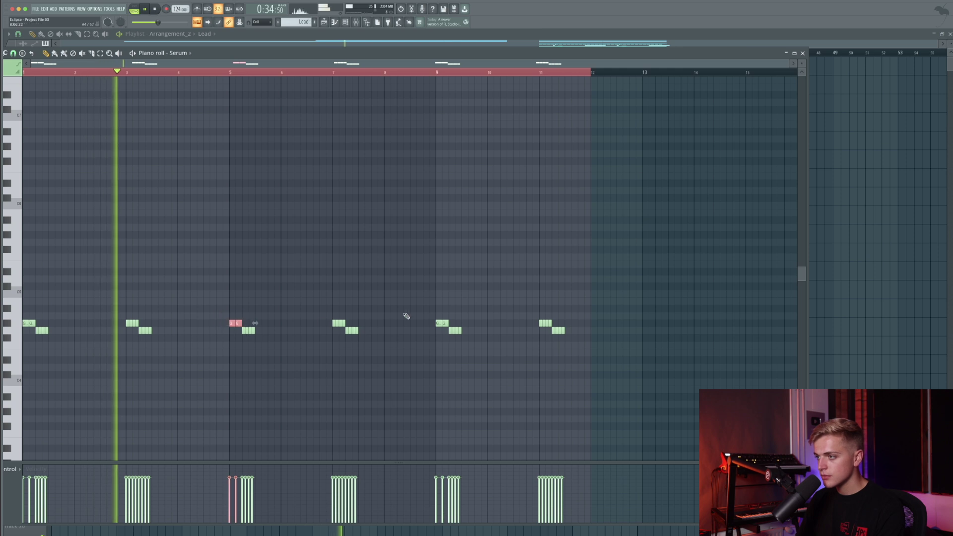
drag(459, 322, 460, 286)
drag(365, 313, 330, 323)
key(shift+Up)
key(shift+Up)
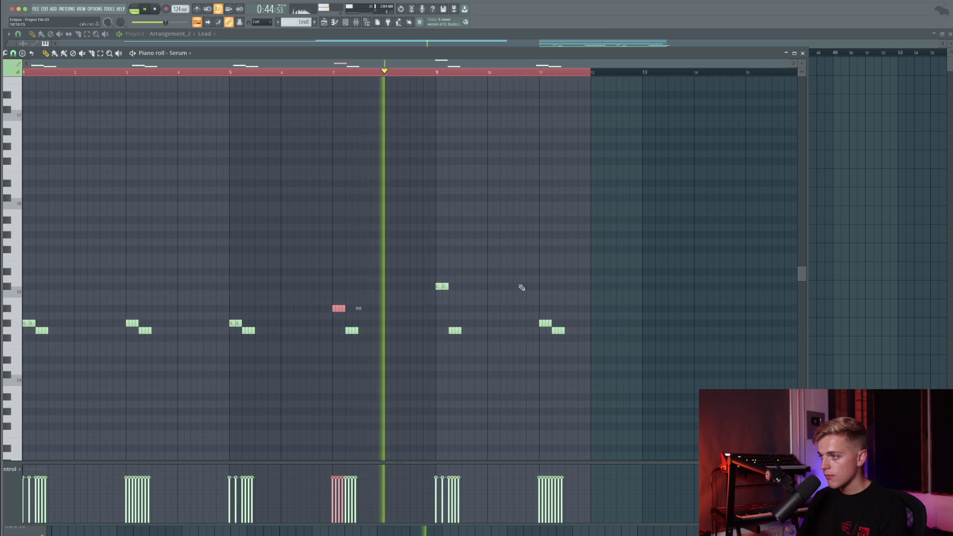
Step: Raise the first group of Lead notes at bar 11 to C5
key(ctrl+d)
drag(562, 328, 547, 322)
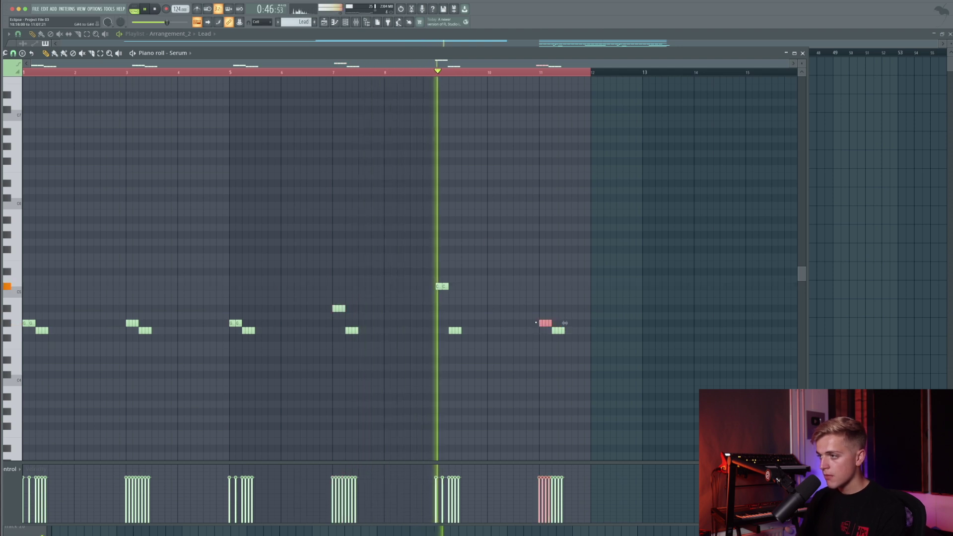
key(Up)
key(Up)
key(Up)
key(Up)
key(Up)
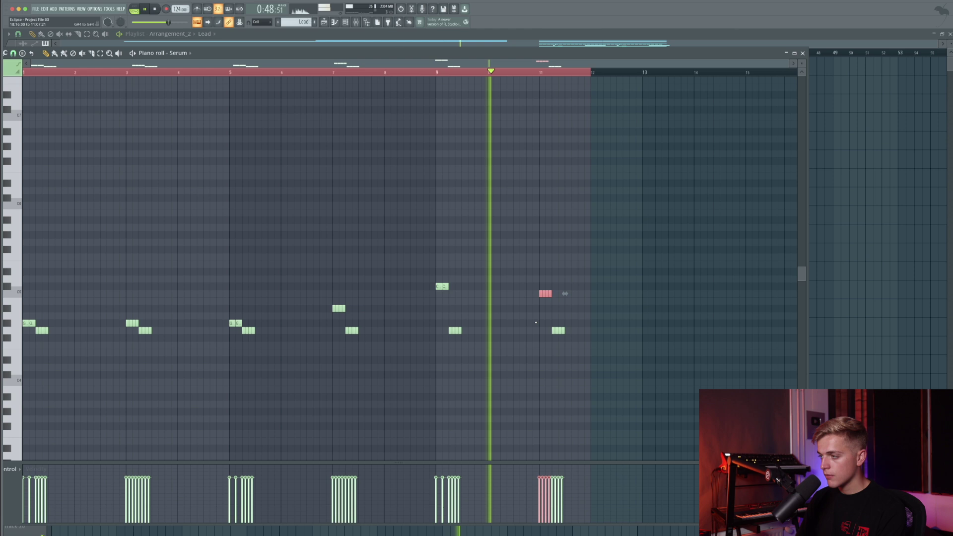
key(Down)
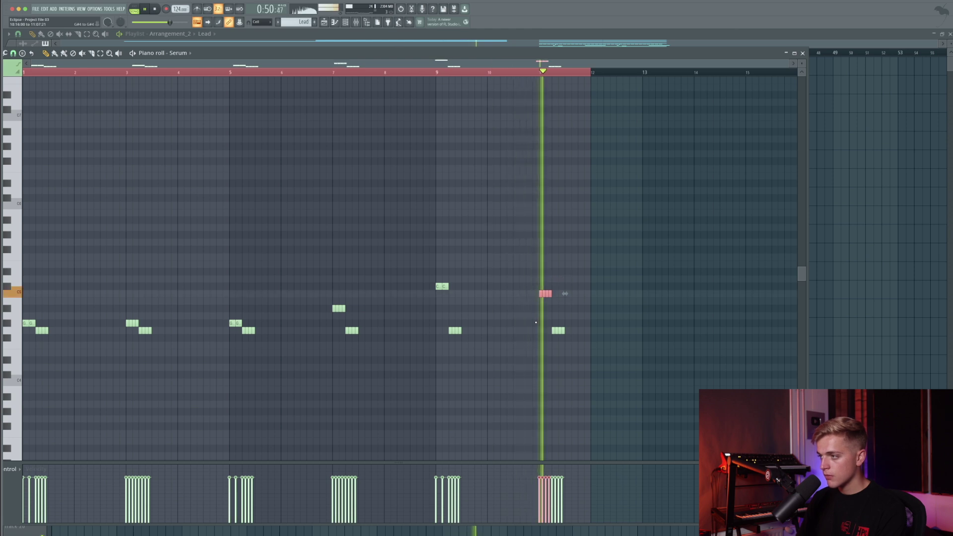
Step: Raise the first group of Lead notes at bar 9 to D#5 and replay the phrase from just before it
drag(468, 299, 424, 282)
key(Up)
key(Up)
click(422, 73)
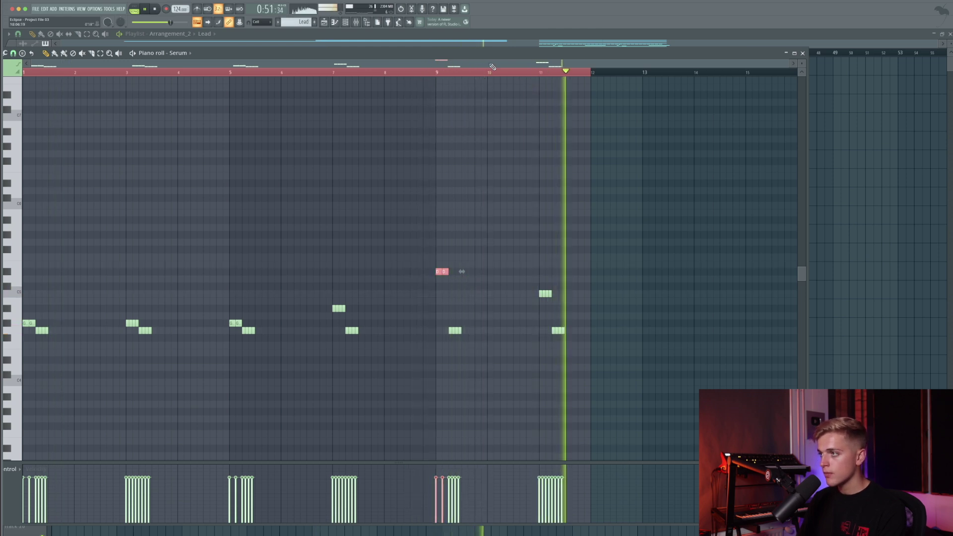
Step: Stop playback and make the second Arp clip on Track 5 unique, raising all of its notes by one octave
key(F5)
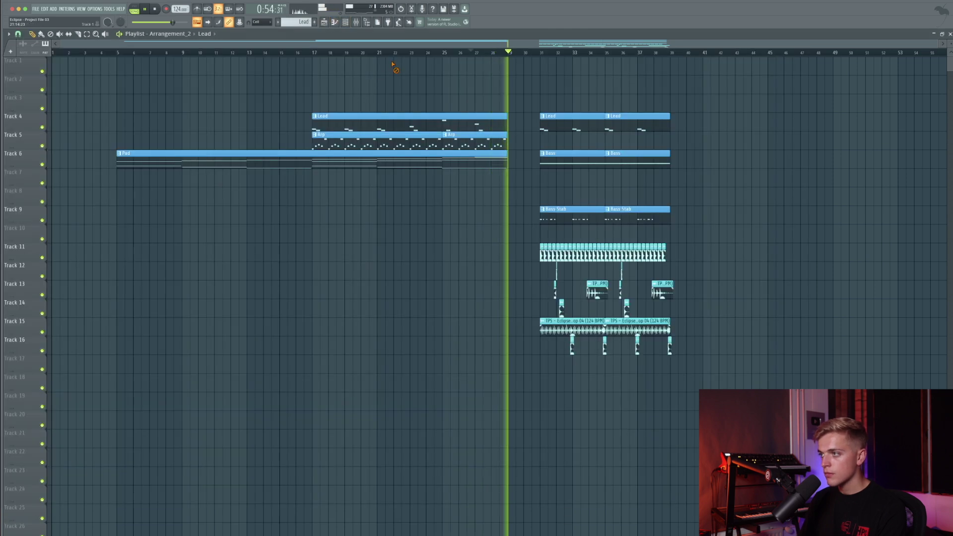
key(space)
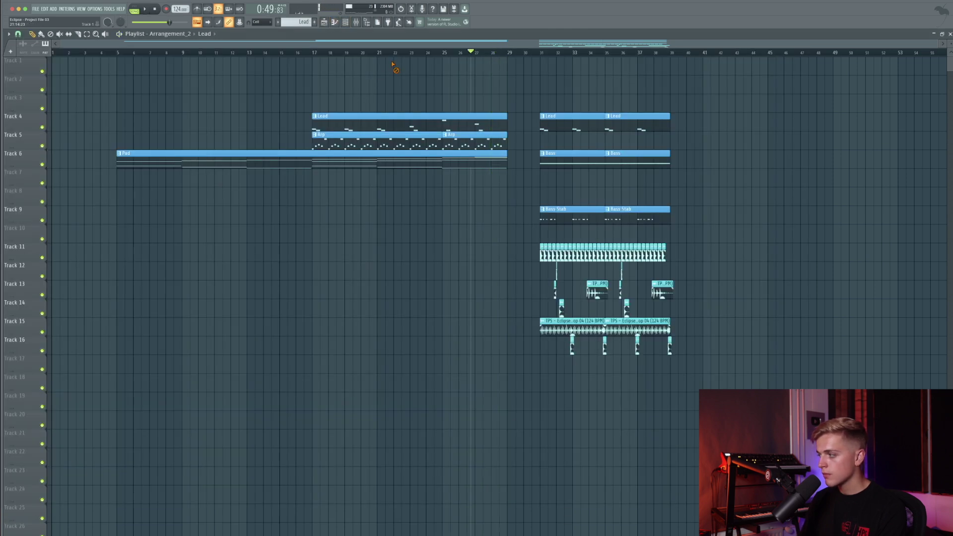
right_click(445, 138)
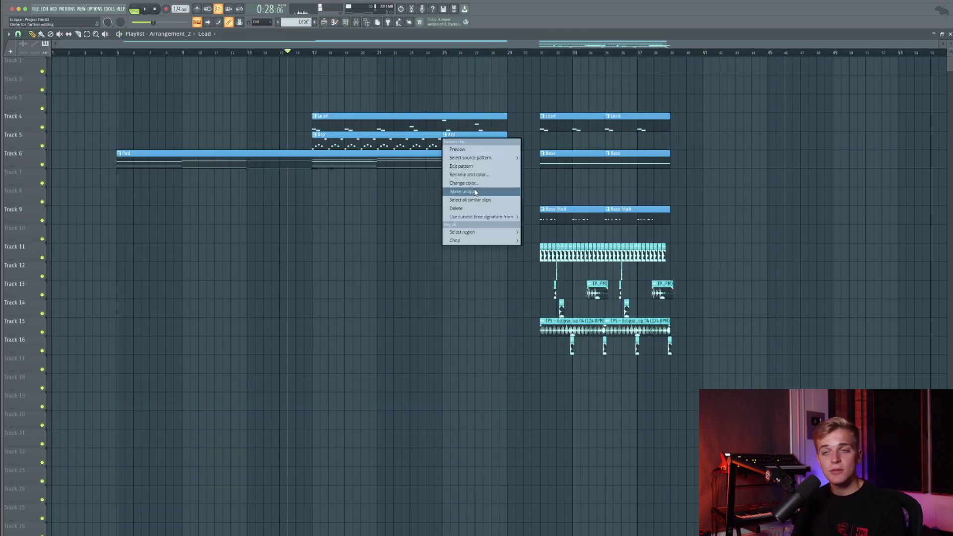
click(475, 193)
double_click(463, 141)
key(ctrl+a)
scroll(466, 142, down, 3)
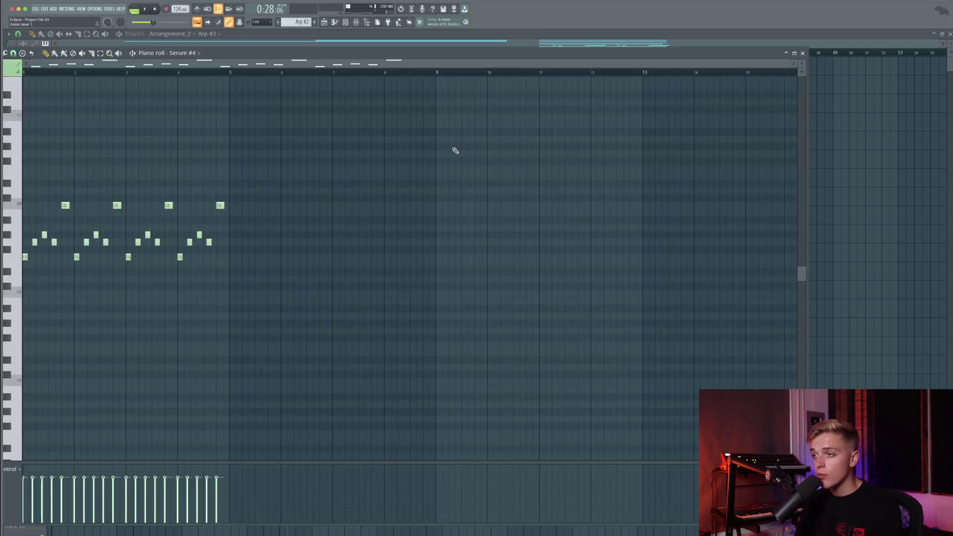
key(ctrl+Up)
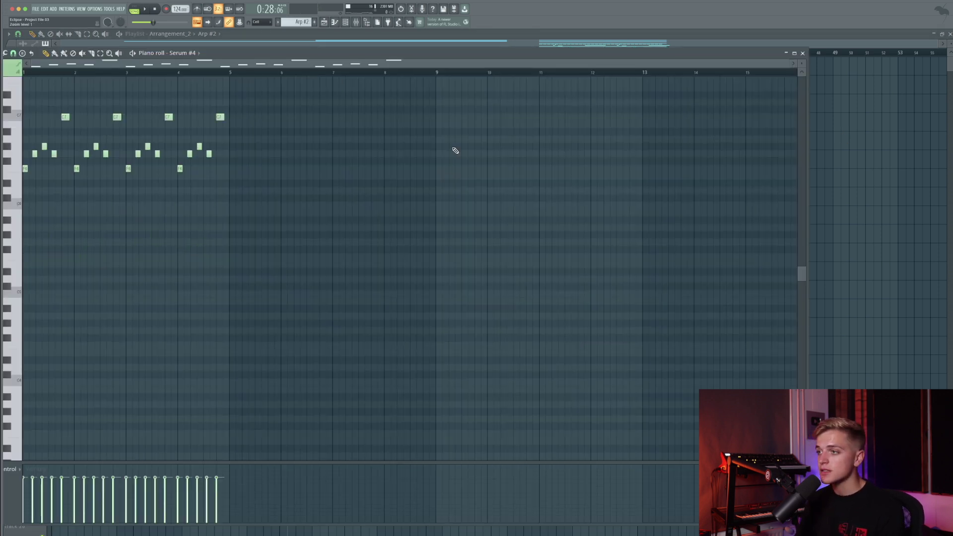
Step: Return to the playlist and play the arrangement from just before bar 25 through the raised arp section
key(F5)
click(436, 53)
key(space)
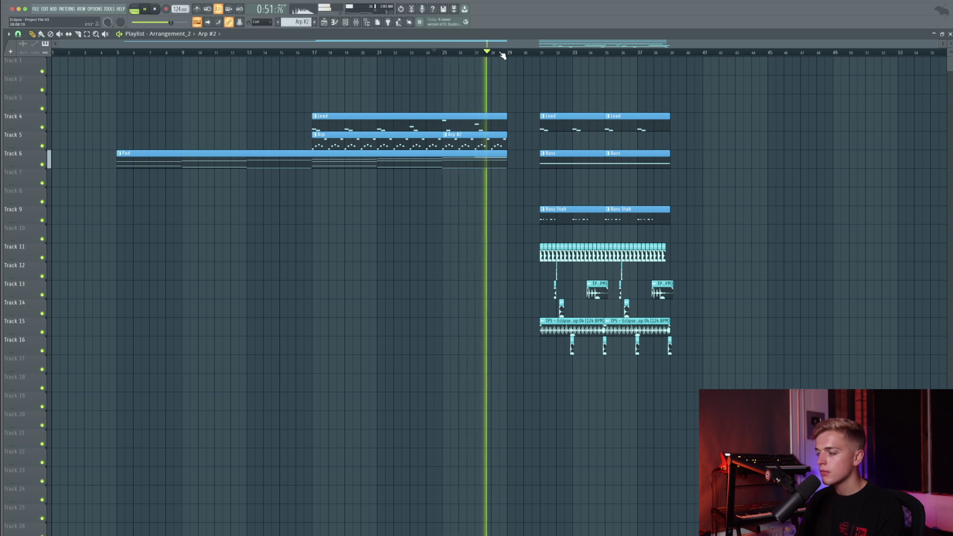
key(space)
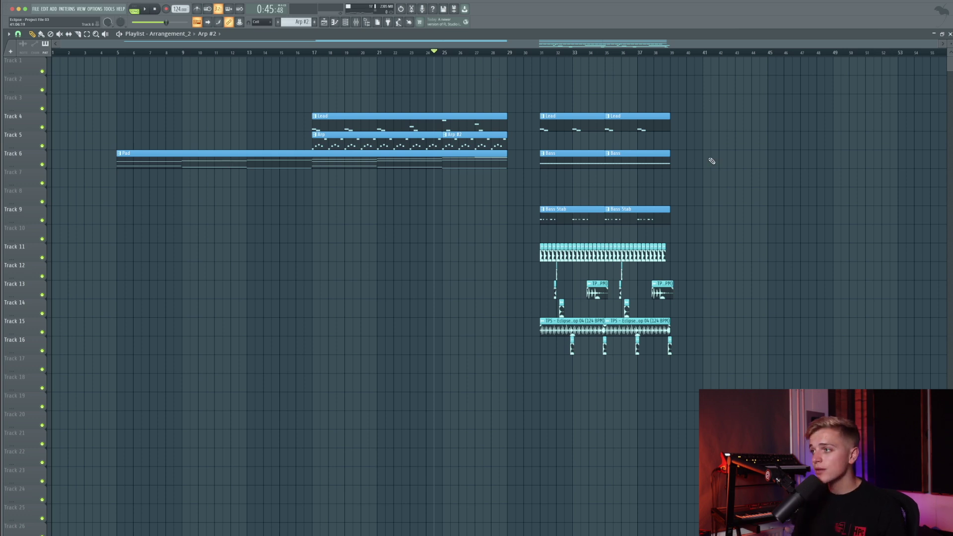
Step: Open the Uplifters and Risers folders within the FX folder of the TPS - Eclipse sample pack
click(370, 23)
click(371, 23)
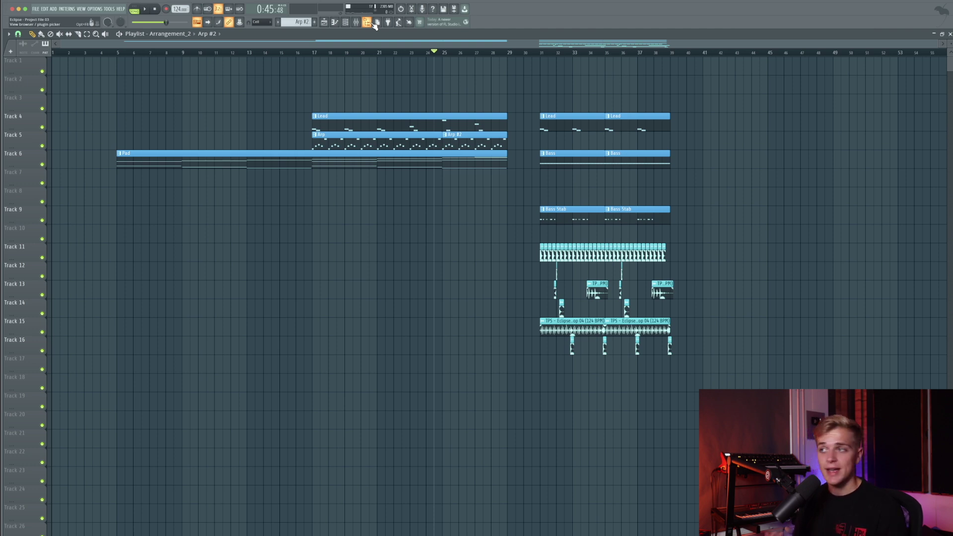
click(376, 22)
scroll(67, 297, down, 4)
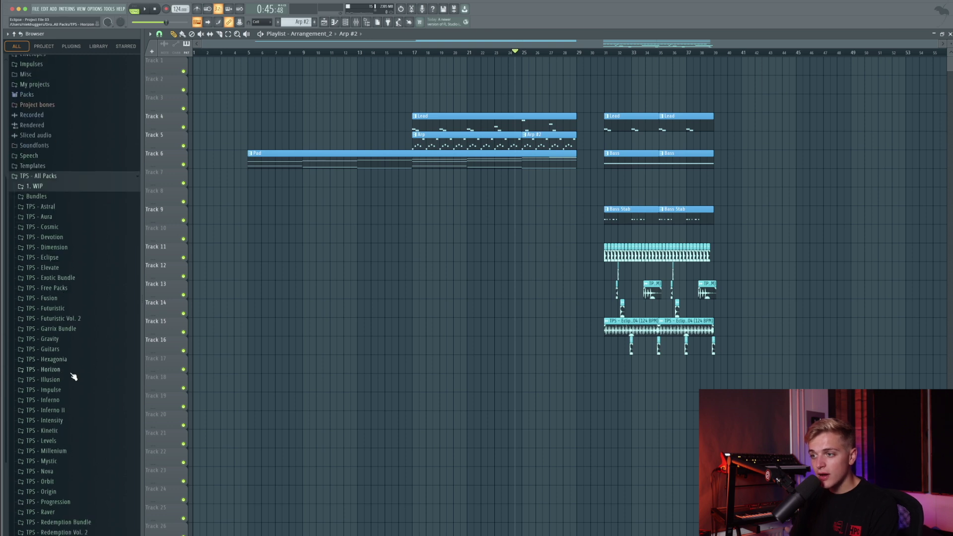
click(49, 257)
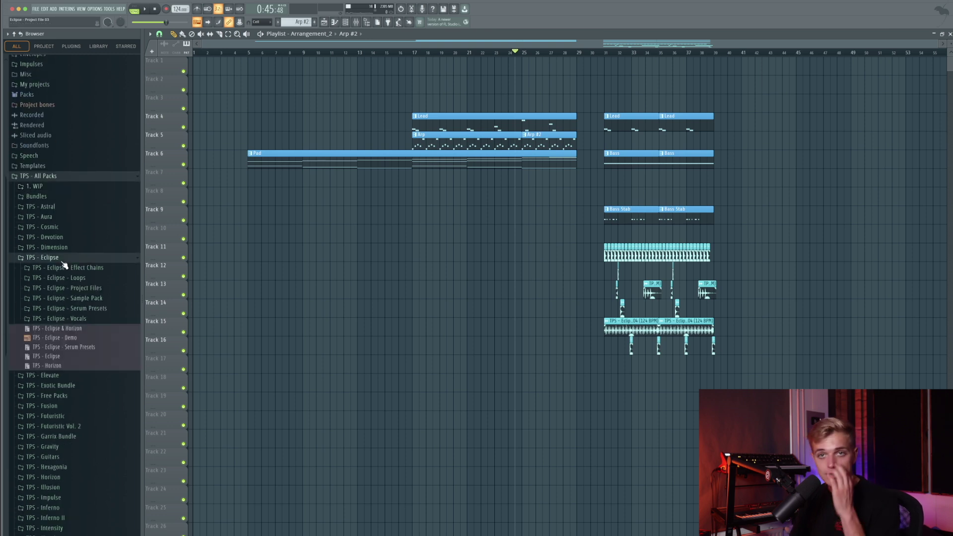
click(80, 299)
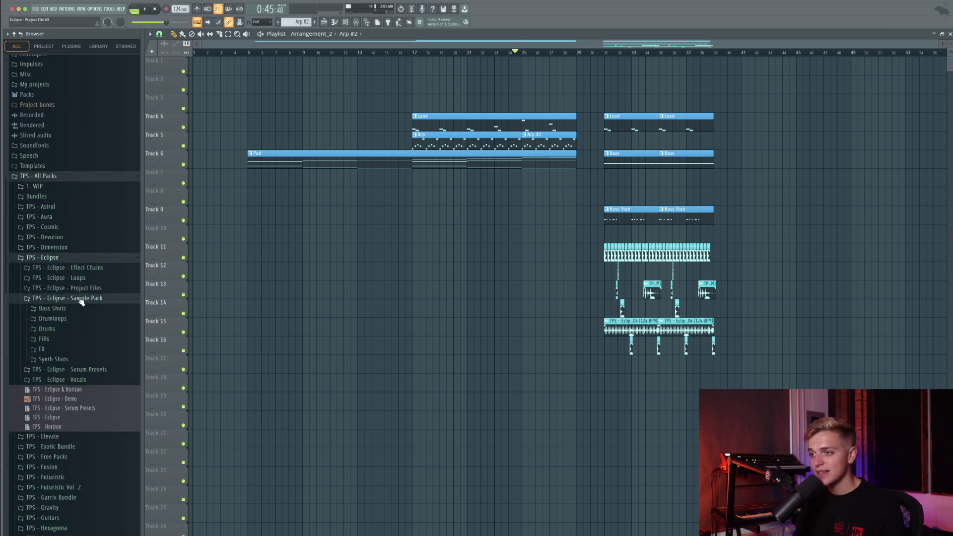
click(73, 351)
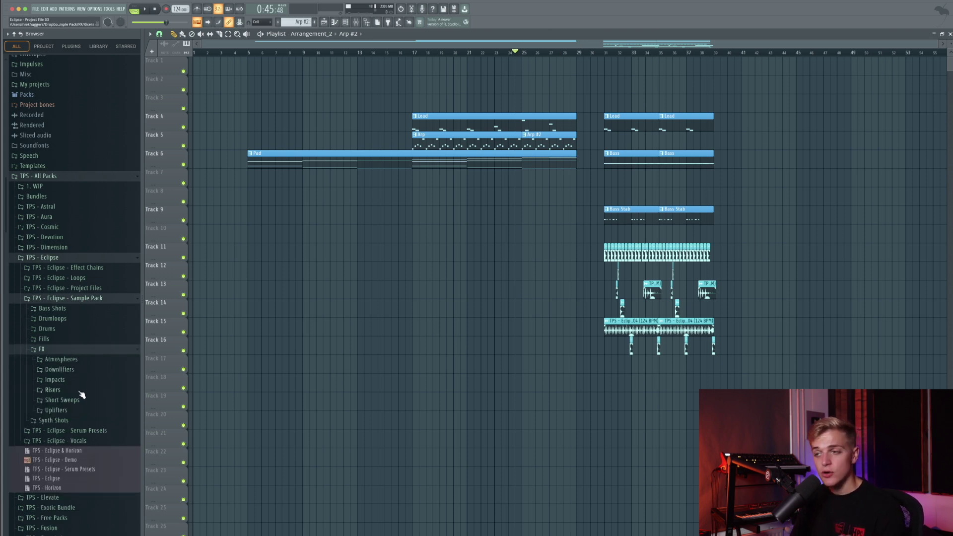
click(80, 409)
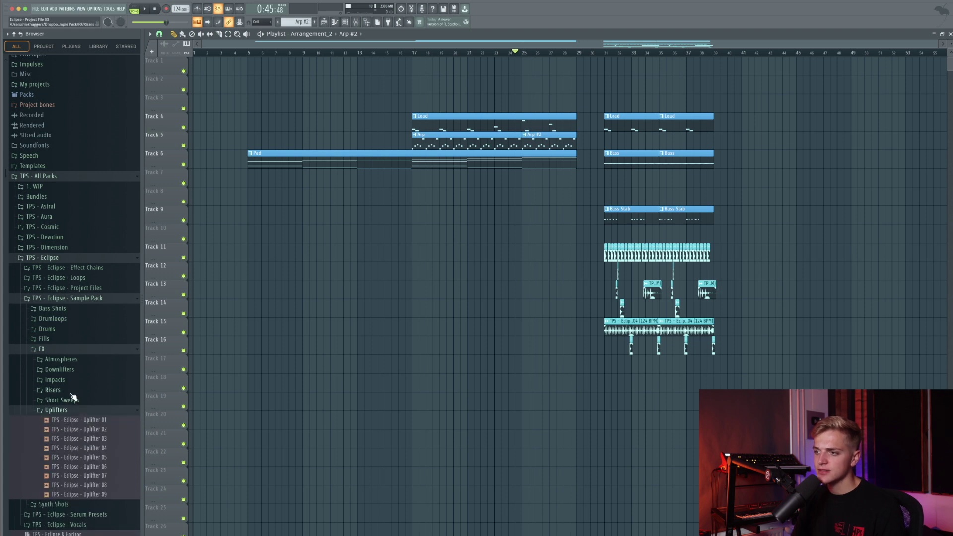
click(73, 392)
scroll(74, 392, down, 1)
scroll(74, 392, down, 3)
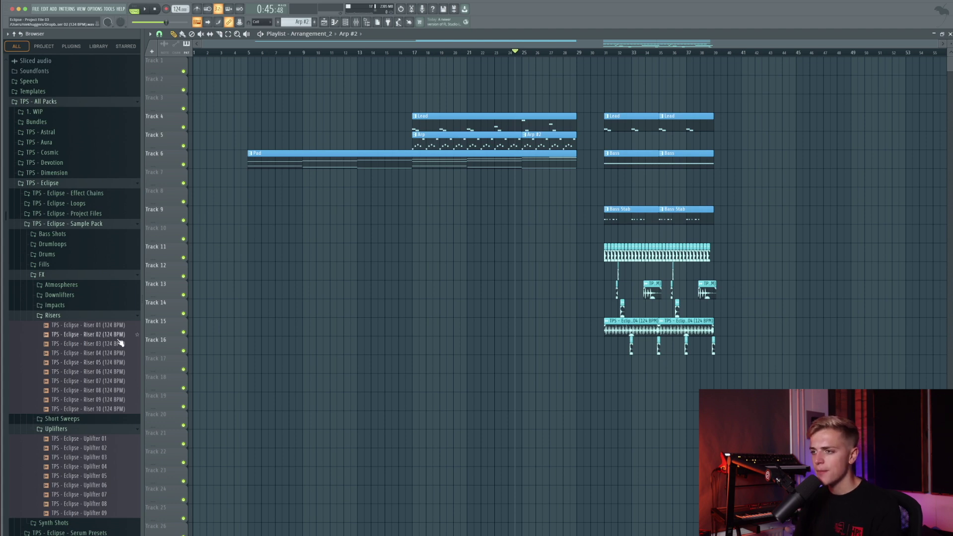
Step: Audition risers, place Riser 01 on Track 9 from bar 21 to bar 29, and lower its channel volume while playing the build-up
click(110, 400)
click(99, 327)
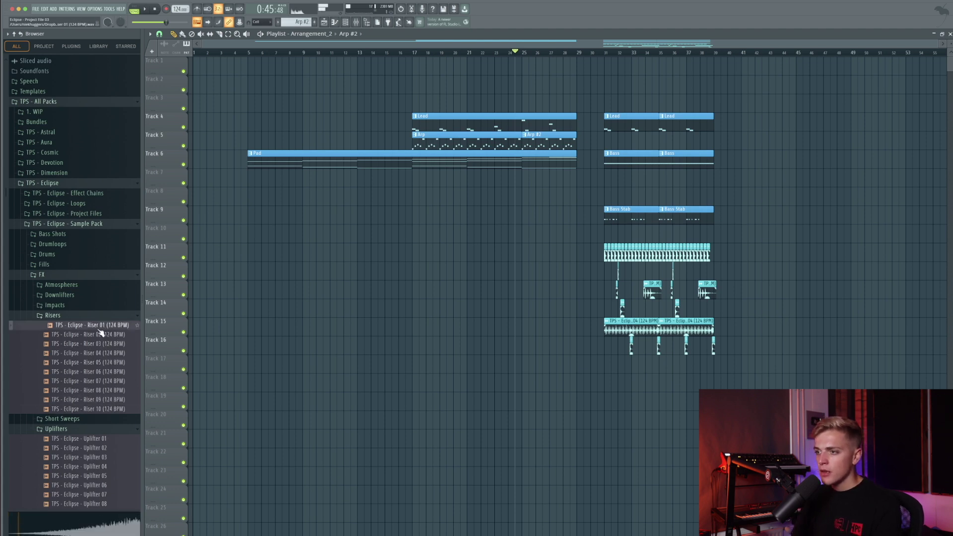
drag(104, 330, 532, 214)
scroll(549, 213, up, 3)
double_click(543, 214)
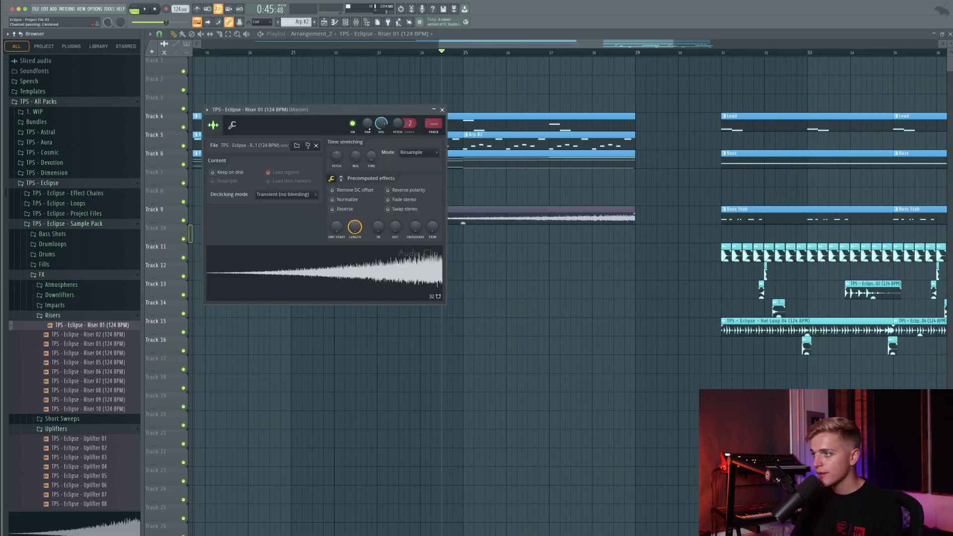
key(space)
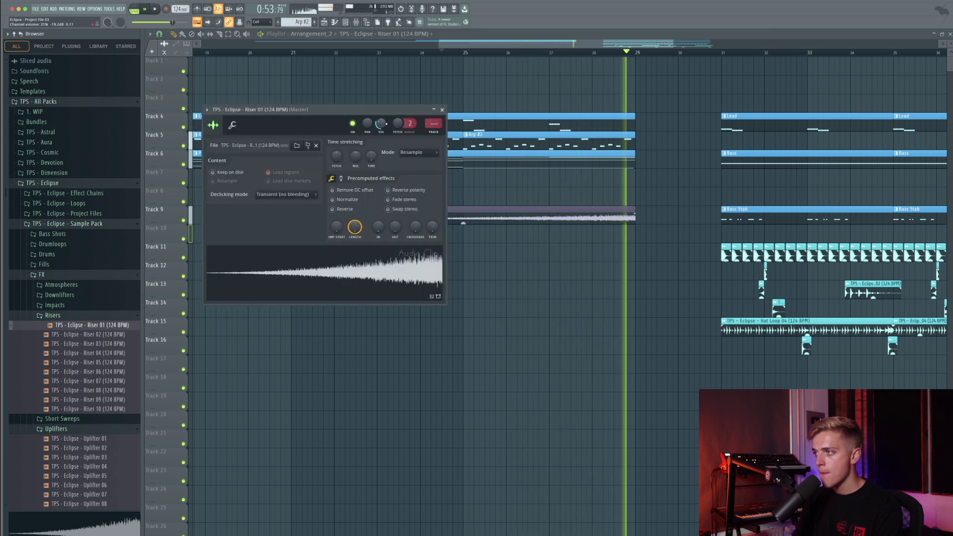
key(space)
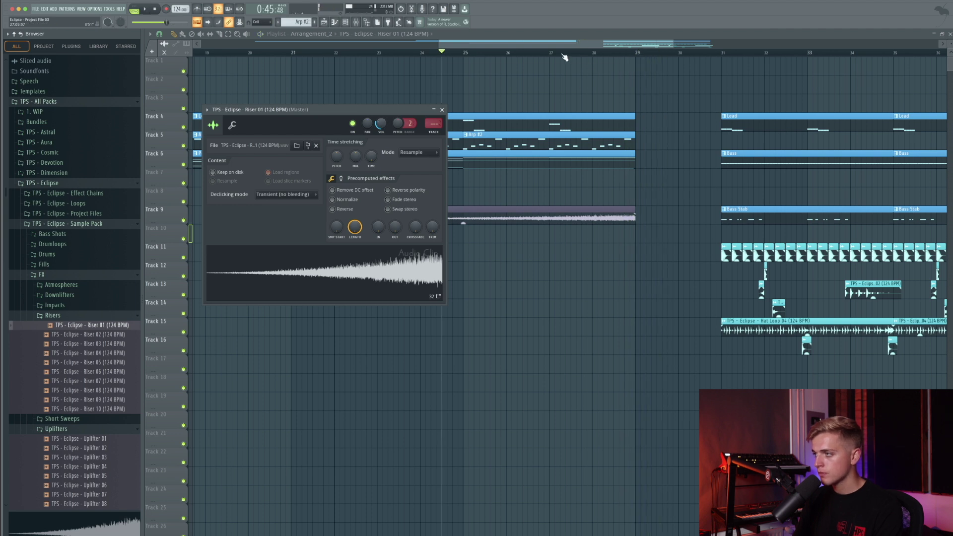
click(562, 53)
key(space)
key(space)
Step: Try moving all the drop clips to bar 29, play the transition, and return them to bar 31
scroll(504, 92, down, 4)
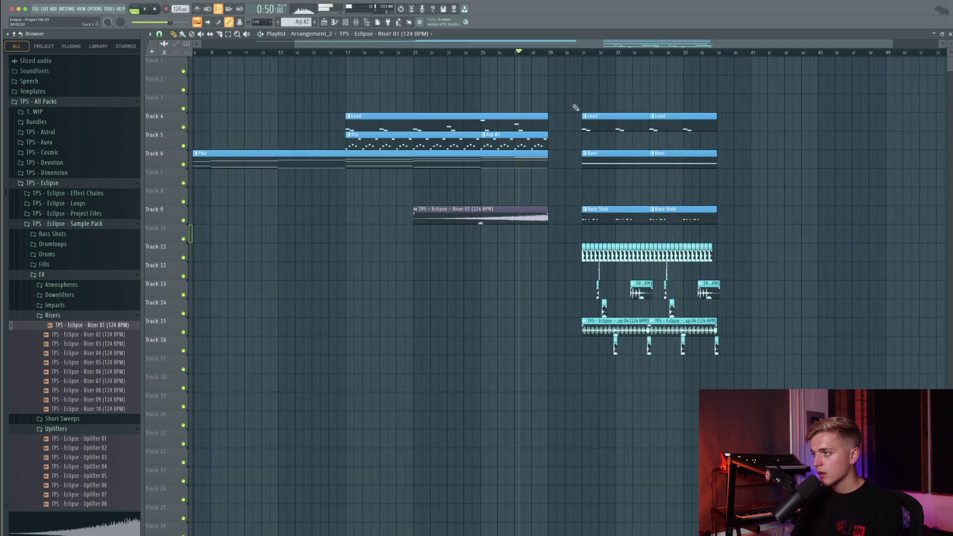
scroll(545, 100, up, 3)
drag(560, 75, 886, 373)
scroll(580, 130, up, 3)
drag(580, 130, 439, 130)
key(space)
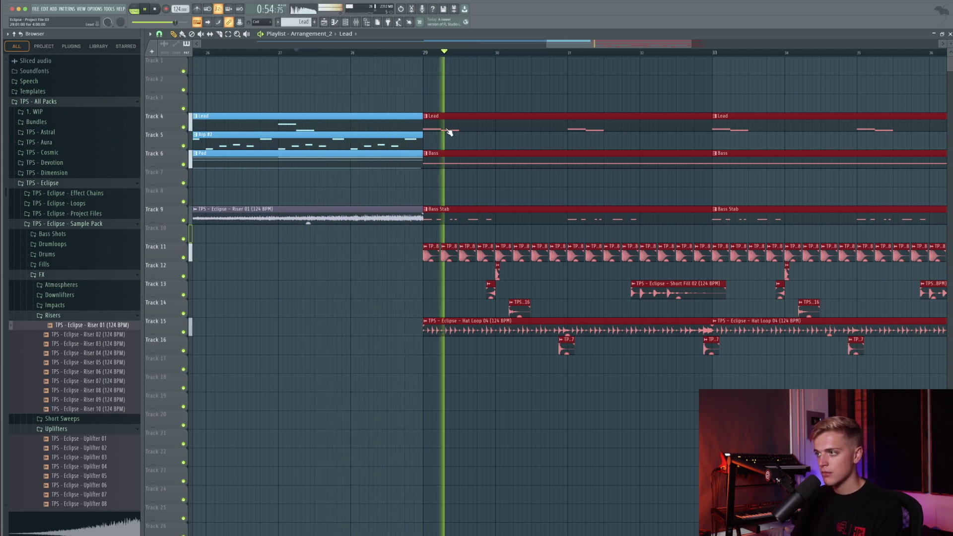
key(space)
drag(451, 124, 598, 126)
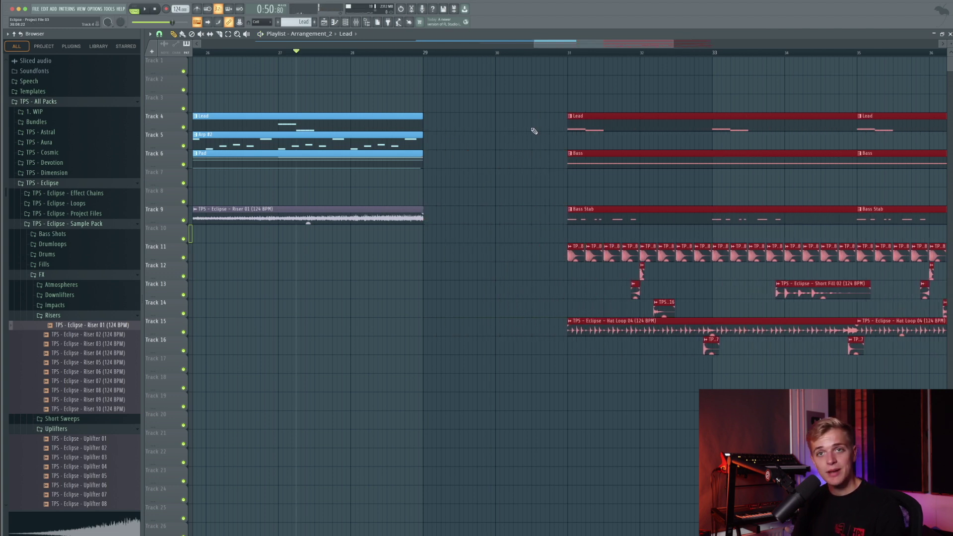
Step: Set the playback start late in bar 27 and check the Riser 01 channel settings, closing them again
drag(361, 51, 337, 55)
scroll(350, 149, down, 2)
double_click(378, 213)
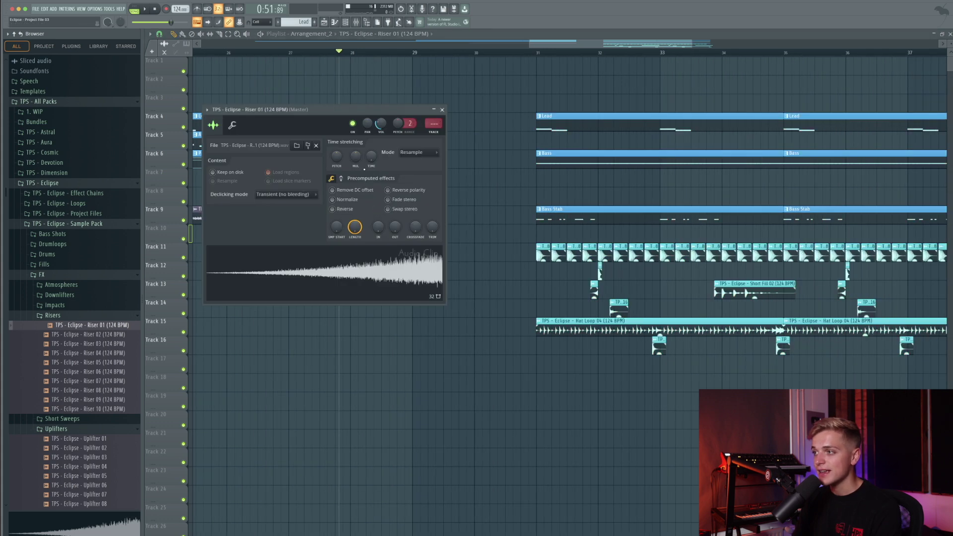
click(442, 110)
scroll(382, 91, down, 4)
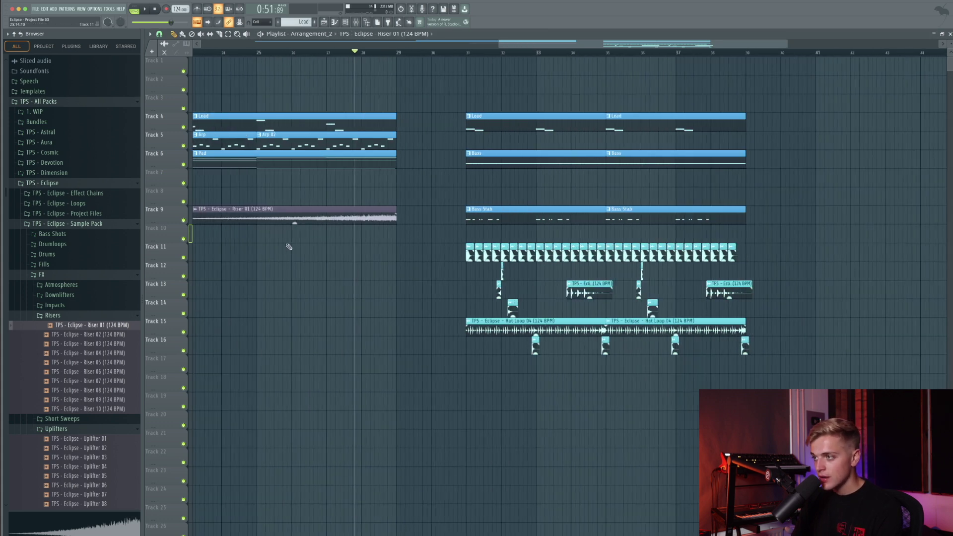
scroll(285, 224, up, 1)
scroll(285, 222, down, 4)
scroll(284, 222, up, 1)
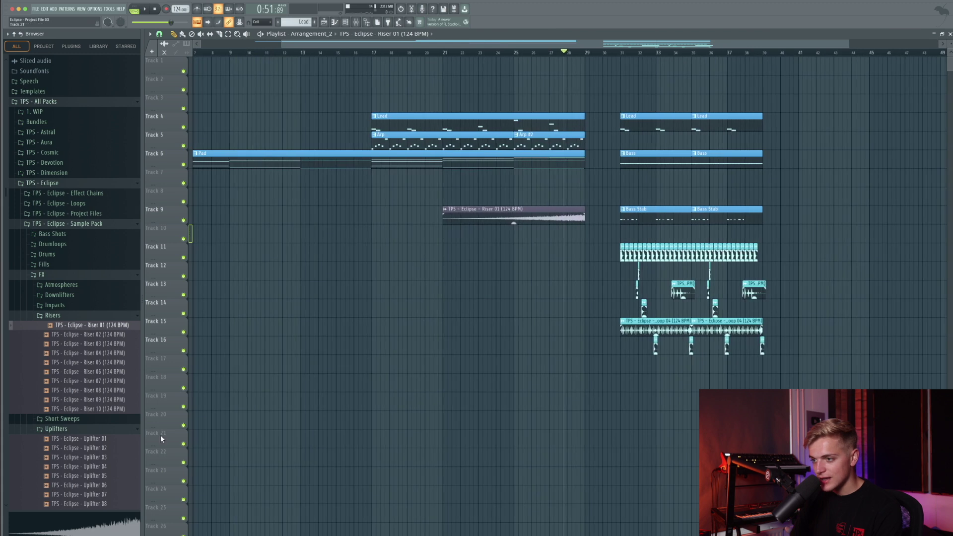
Step: Place Uplifter 05 on Track 10 from bar 25 to bar 29 and lower its channel volume
click(102, 477)
drag(102, 477, 573, 230)
scroll(512, 263, up, 3)
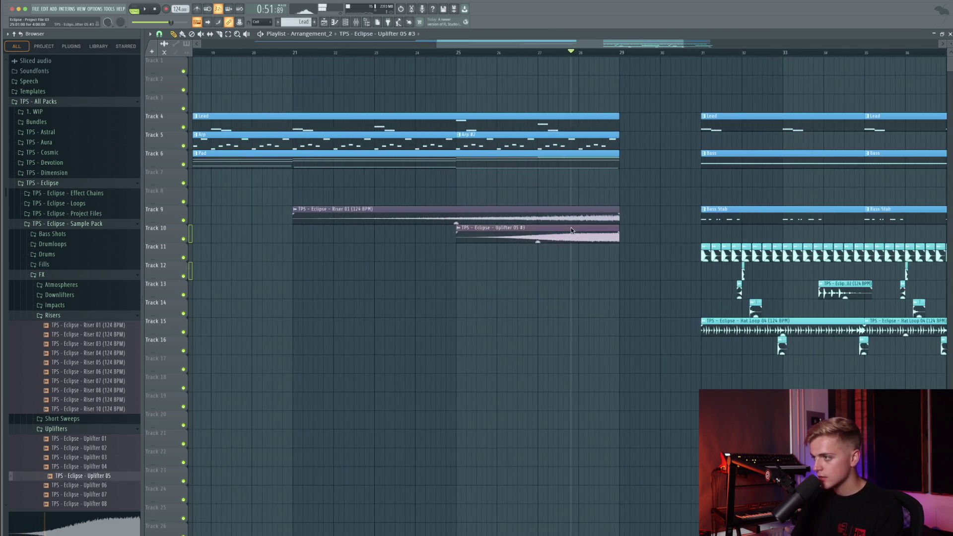
double_click(571, 227)
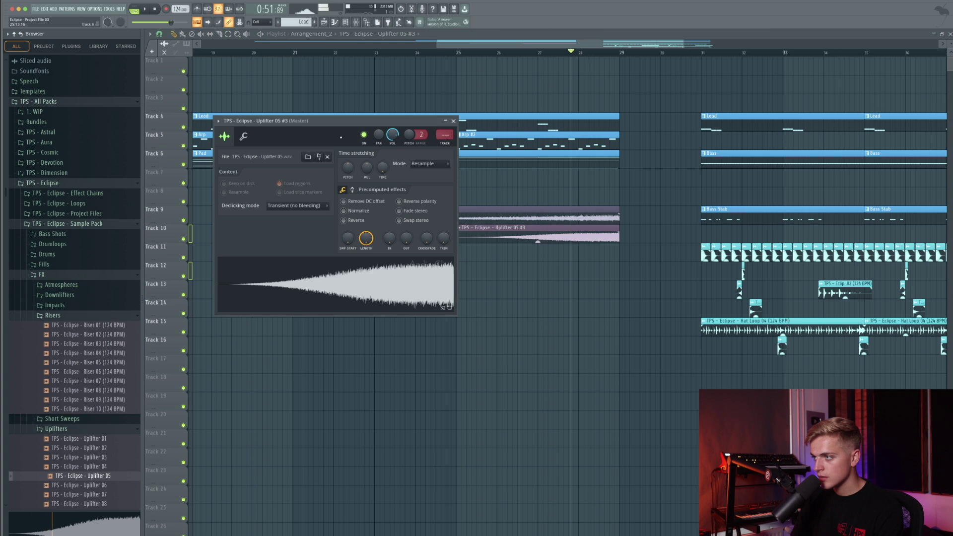
Step: Audition more uplifters, place Uplifter 07 on Track 11 so it ends at bar 29, and lower its channel volume
scroll(89, 436, down, 4)
click(89, 429)
click(88, 420)
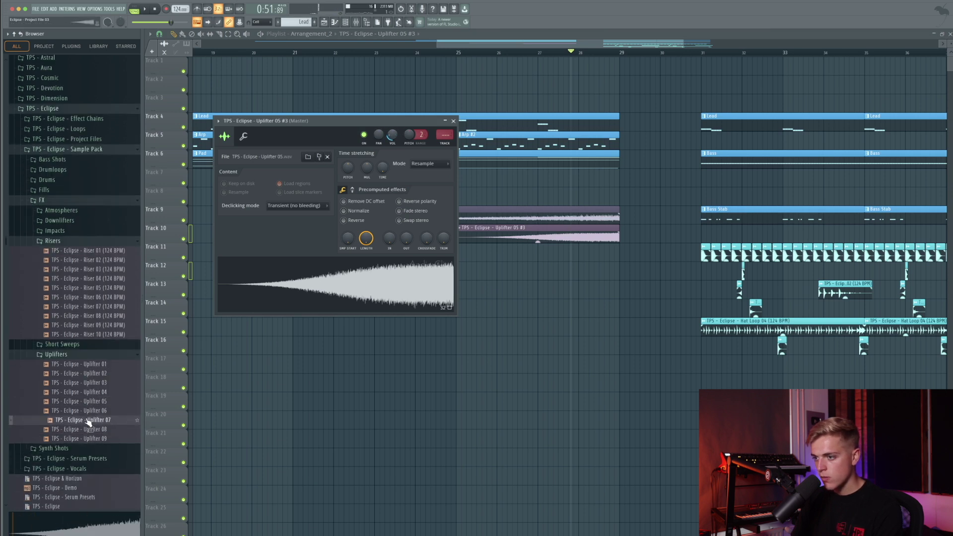
drag(88, 420, 476, 246)
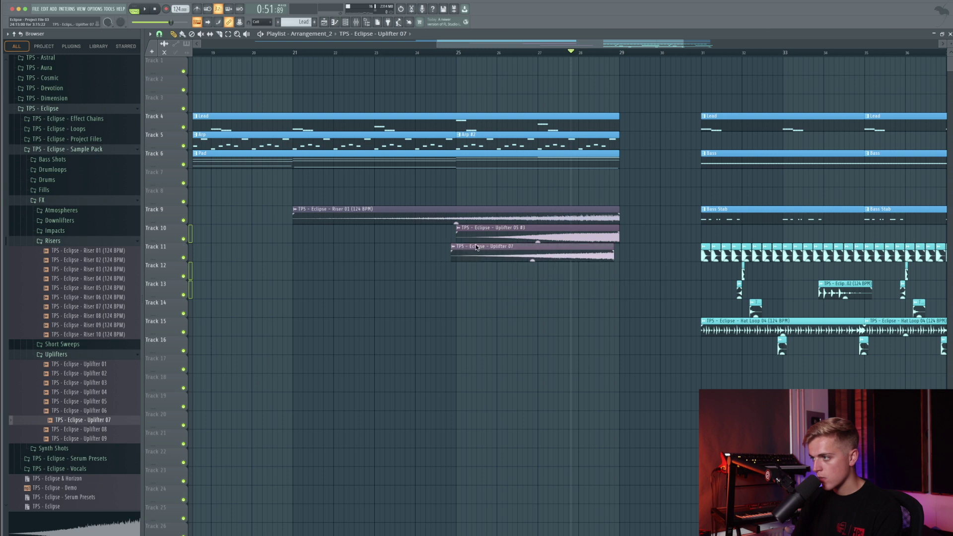
double_click(483, 251)
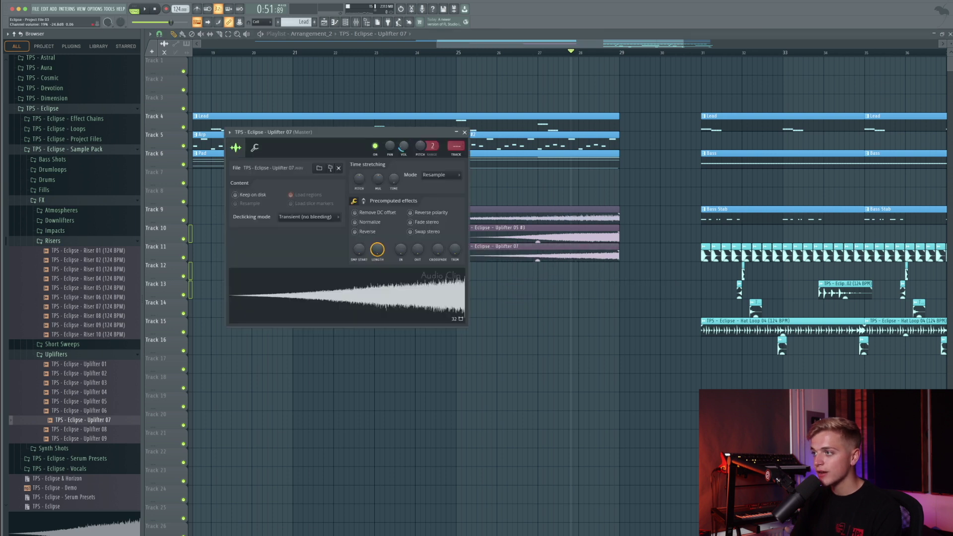
Step: Place Uplifter 09 on Track 12 from bar 27 to bar 29, lower its channel volume, and play the build-up's ending
click(81, 439)
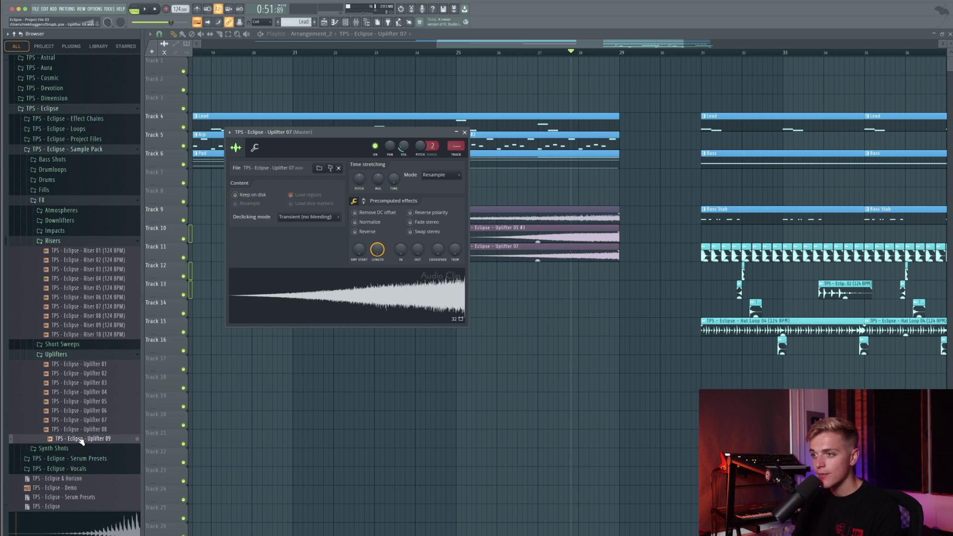
drag(81, 439, 581, 270)
double_click(581, 270)
key(space)
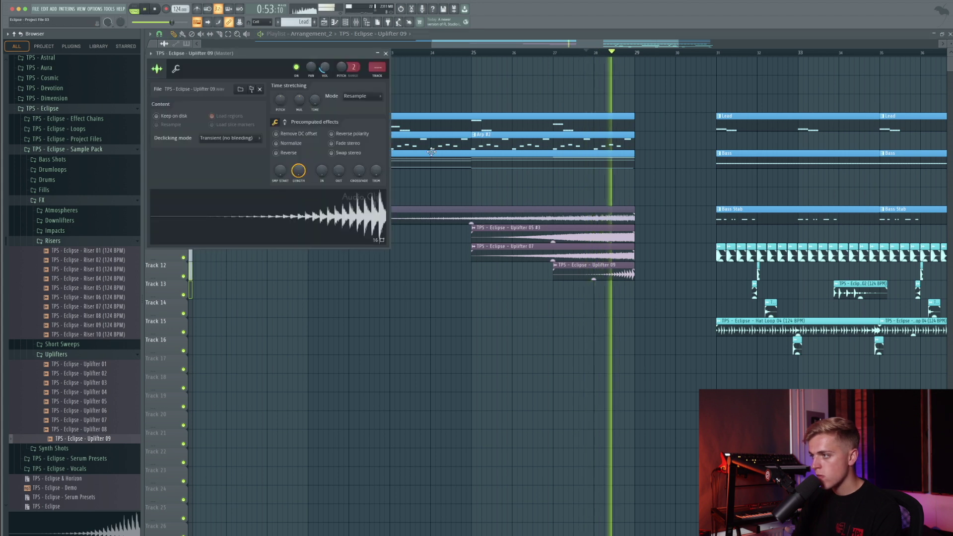
key(space)
Step: Replay the end of the build-up while checking the Uplifter 07 and Uplifter 05 channel settings
double_click(598, 252)
key(space)
double_click(565, 227)
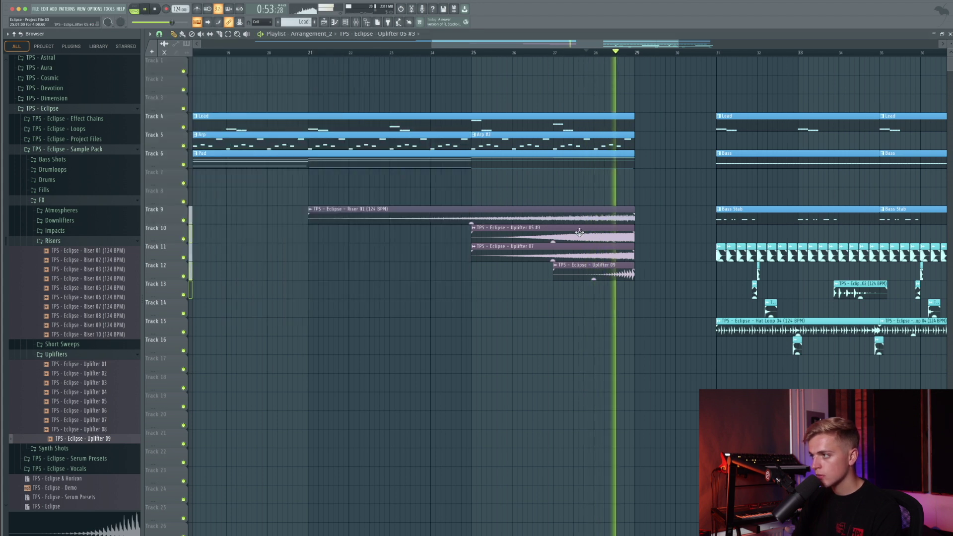
key(space)
key(space)
right_click(618, 191)
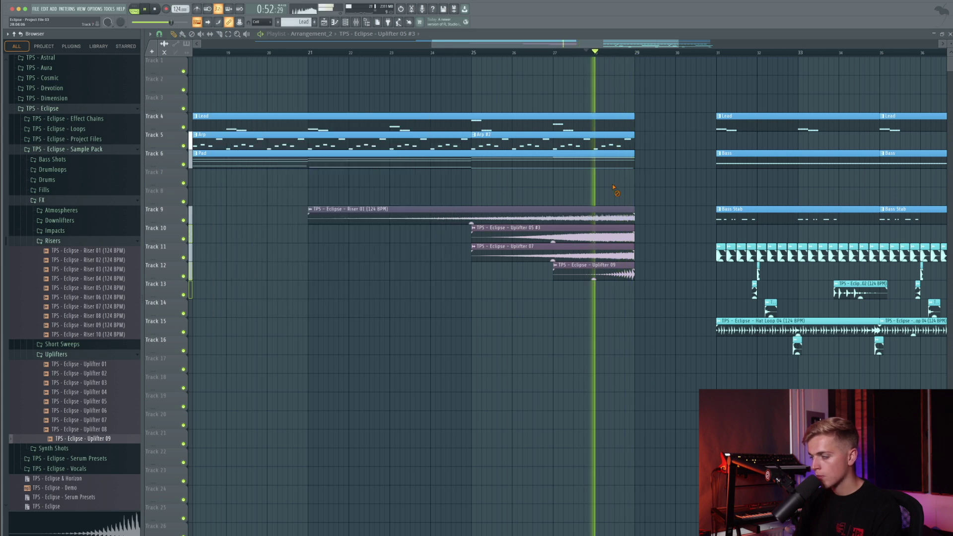
scroll(432, 152, down, 3)
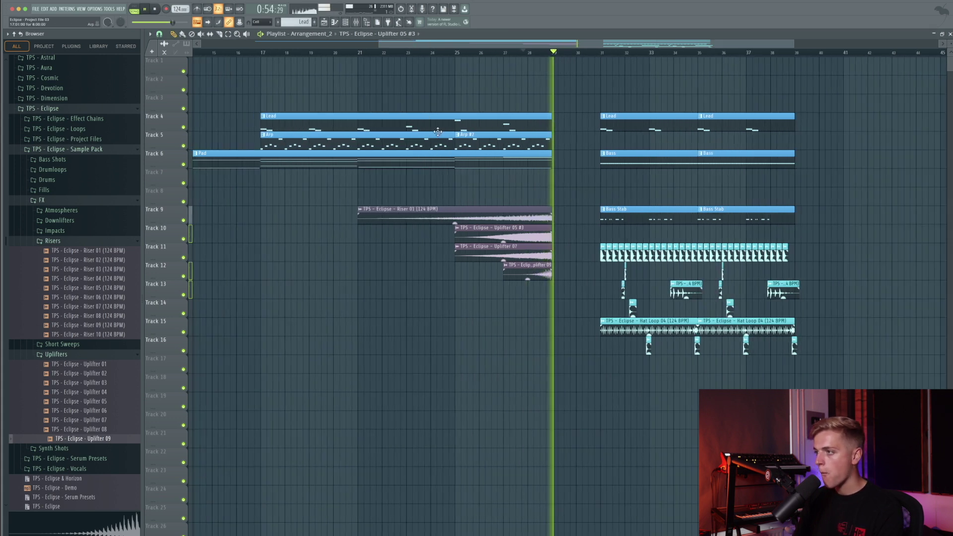
key(space)
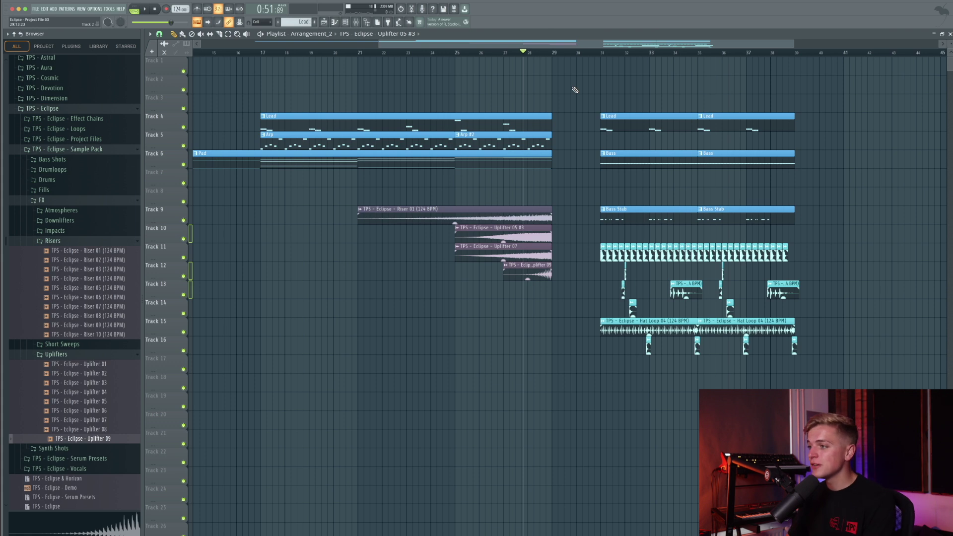
Step: Route the Riser 01 sample to mixer insert 61 and load ValhallaVintageVerb in that insert's effect chain
double_click(402, 210)
click(356, 22)
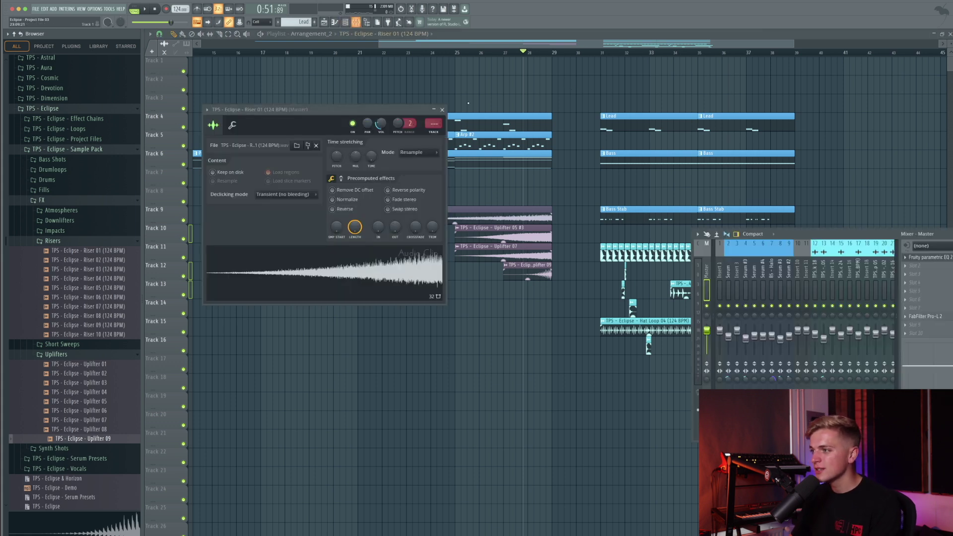
click(789, 272)
key(ctrl+l)
click(918, 293)
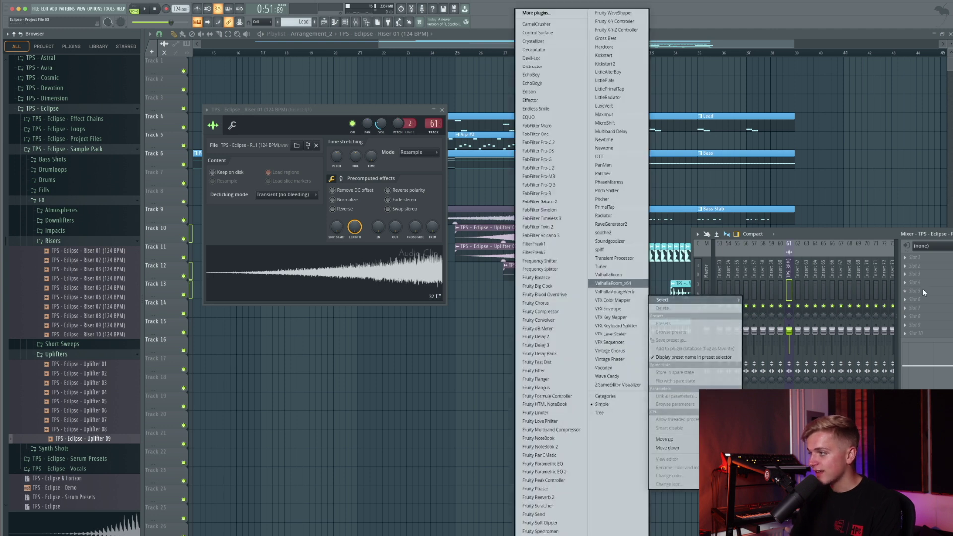
click(615, 274)
Step: Set the riser's reverb to 47.1% mix, 4.90 s decay, 88.9% size, 9730 Hz high cut and 410 Hz low cut, and close its windows
drag(93, 105, 93, 91)
drag(35, 81, 34, 137)
key(space)
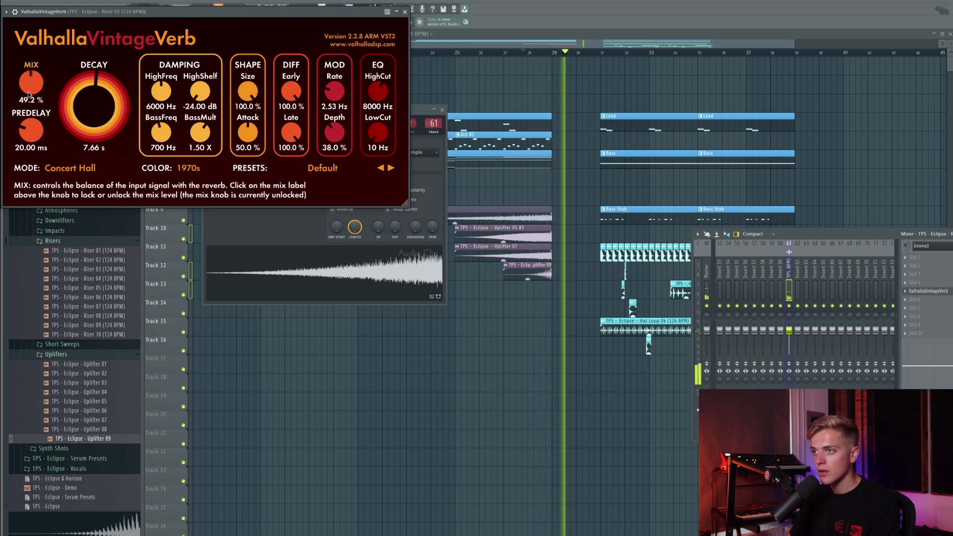
drag(32, 89, 31, 92)
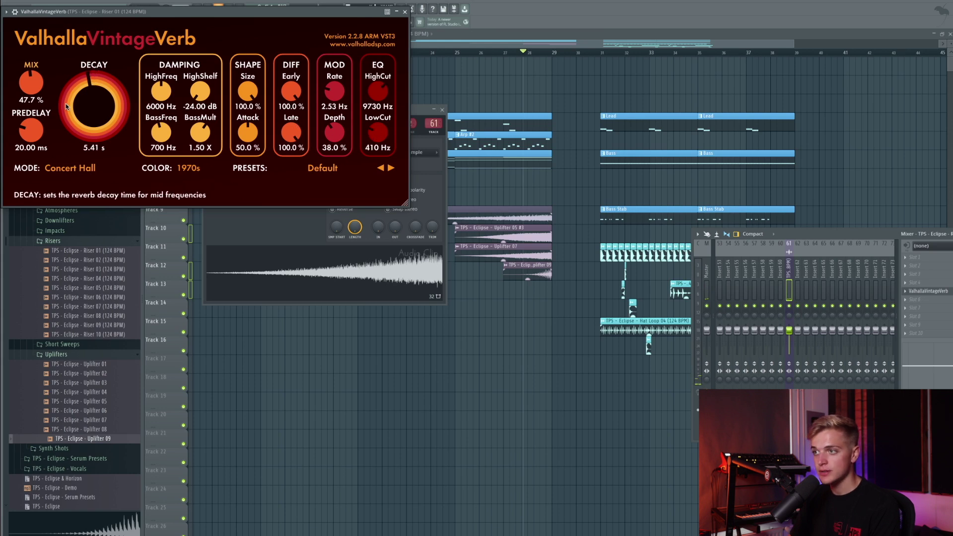
drag(38, 87, 86, 97)
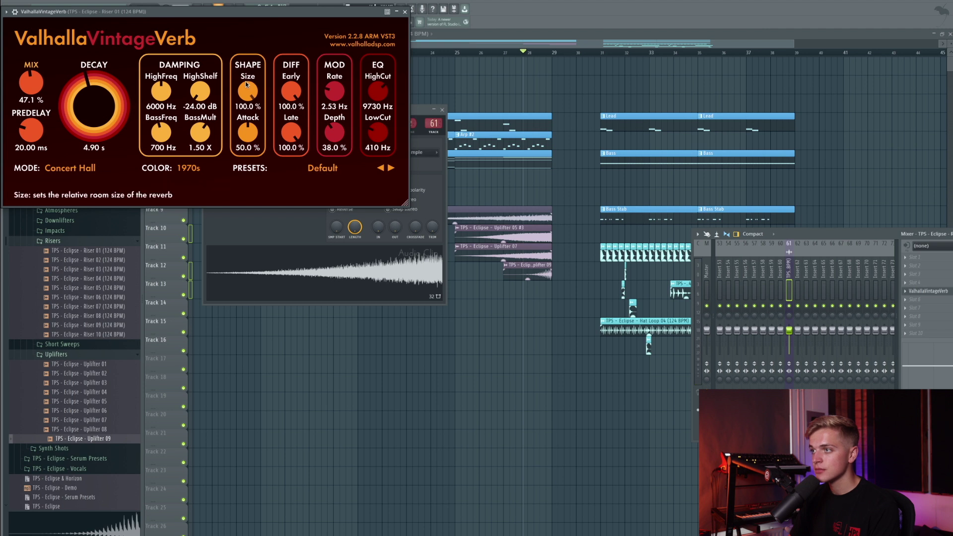
drag(250, 98, 249, 99)
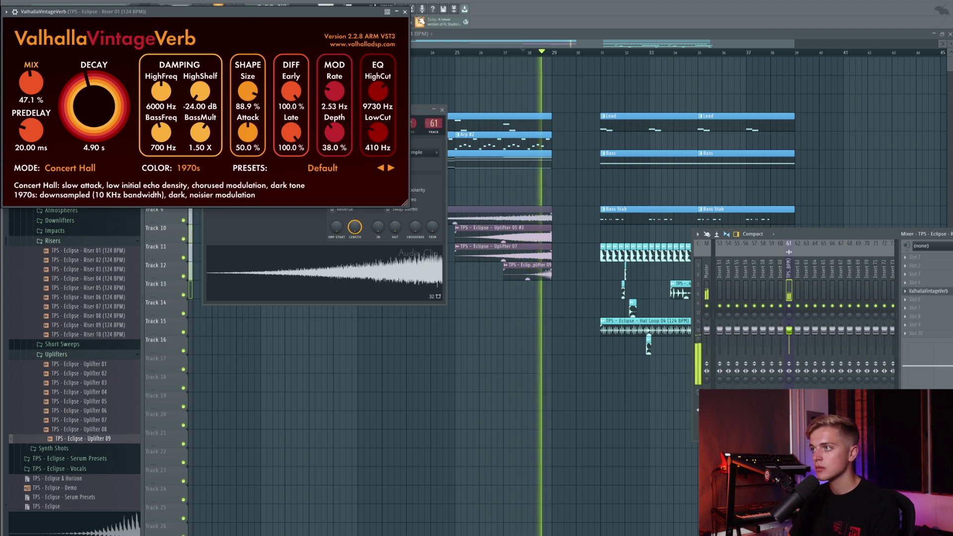
drag(368, 10, 449, 134)
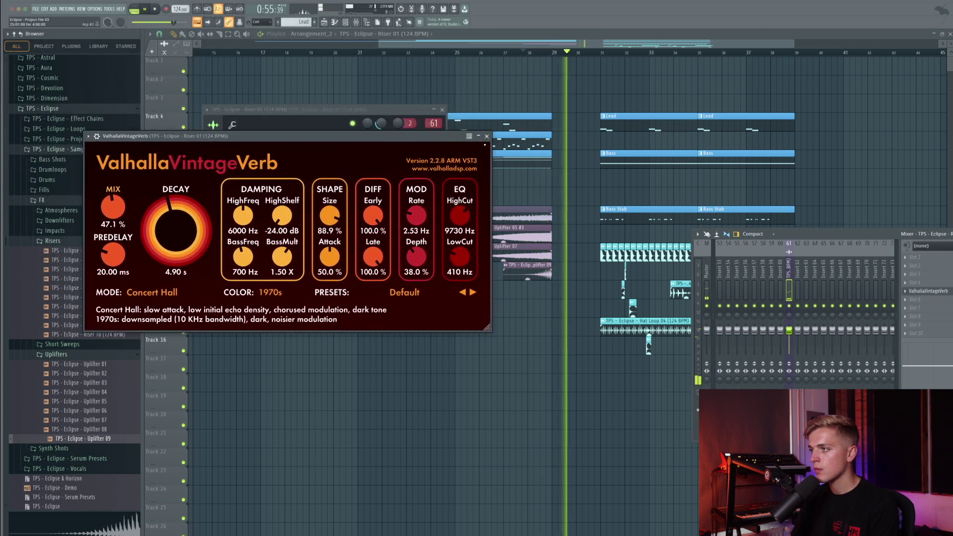
click(486, 137)
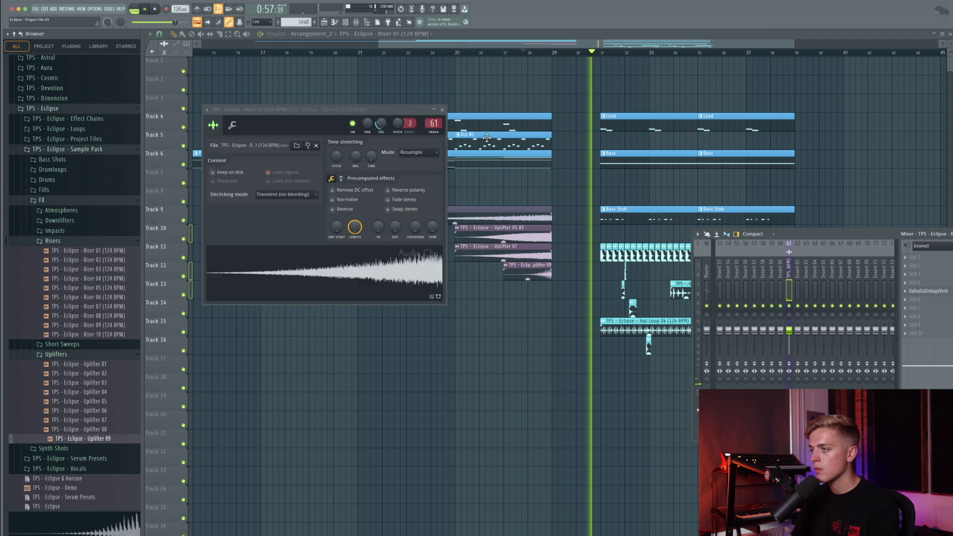
click(443, 110)
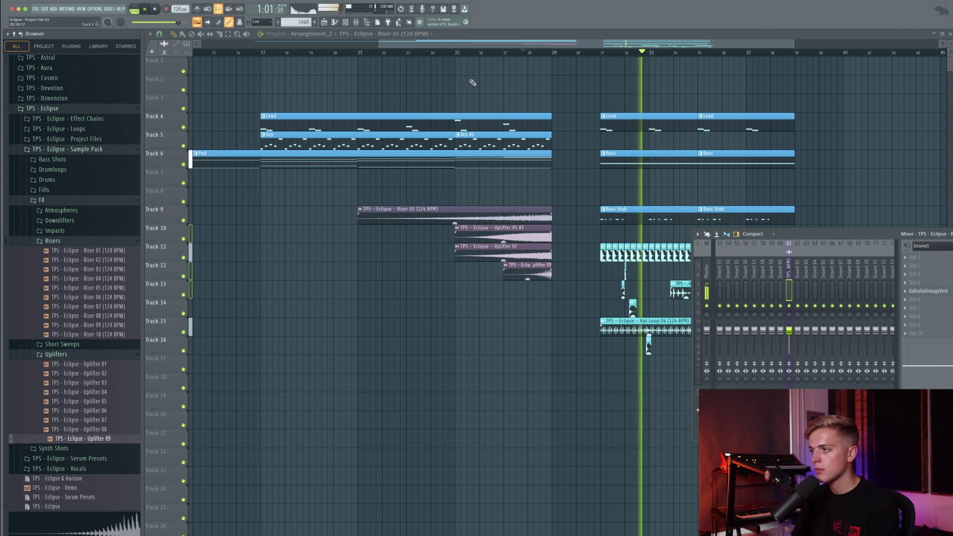
Step: Play the arrangement from around bar 20 to check the riser's reverb in the build-up
click(339, 52)
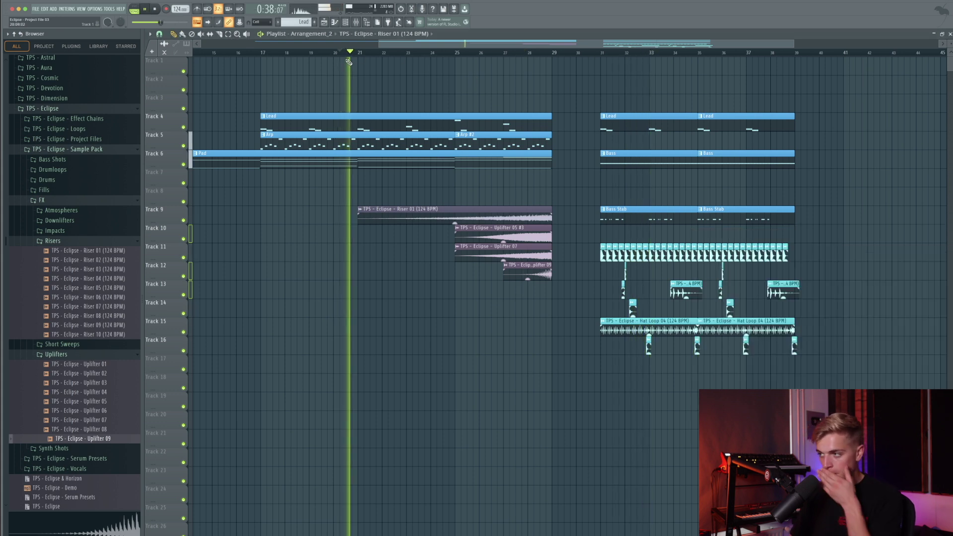
click(345, 22)
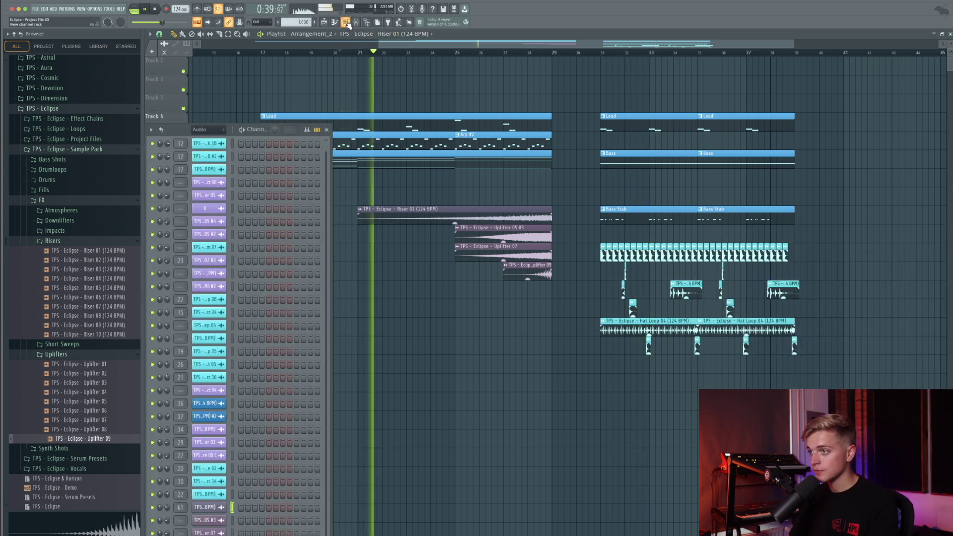
scroll(432, 158, down, 3)
right_click(422, 95)
key(space)
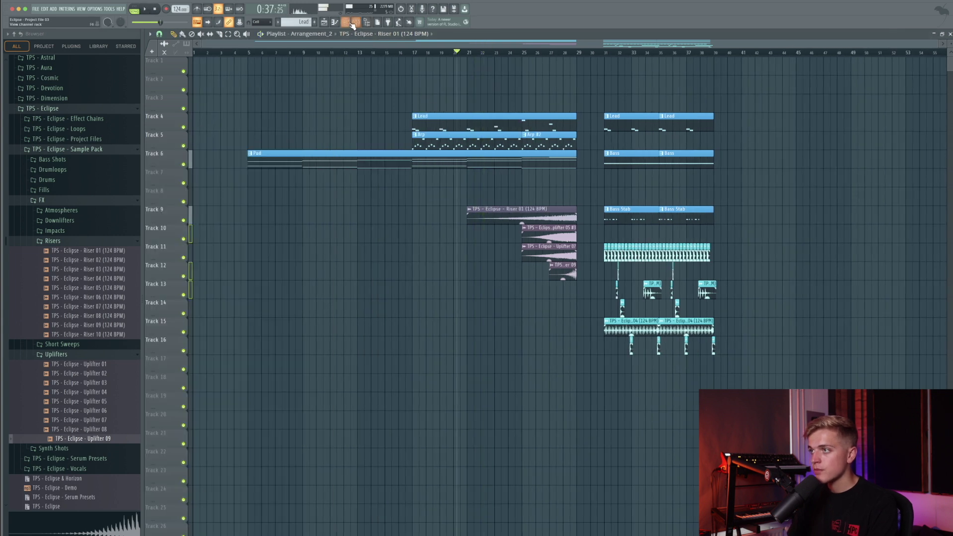
Step: Add a new Serum instrument channel and set its oscillator A unison to 8 voices
click(348, 22)
drag(291, 21, 285, 19)
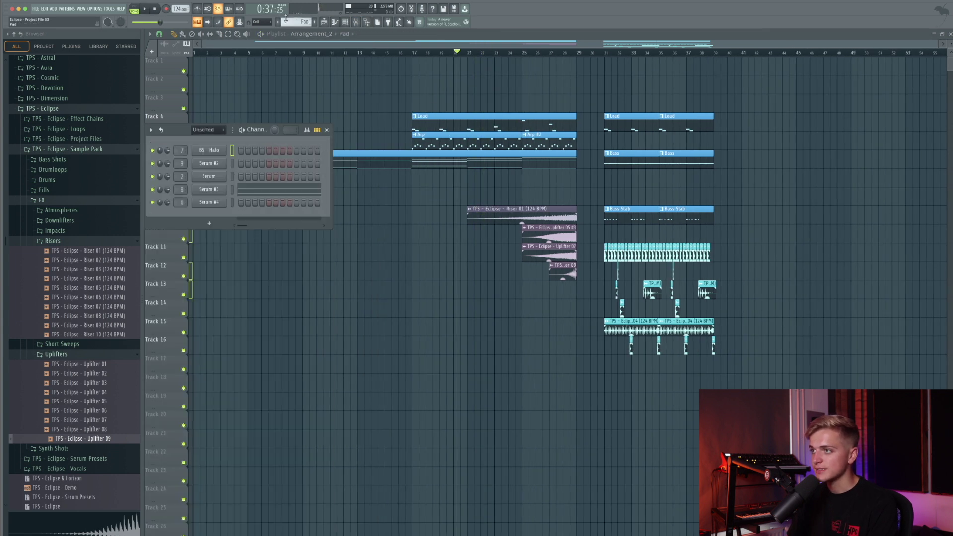
click(52, 9)
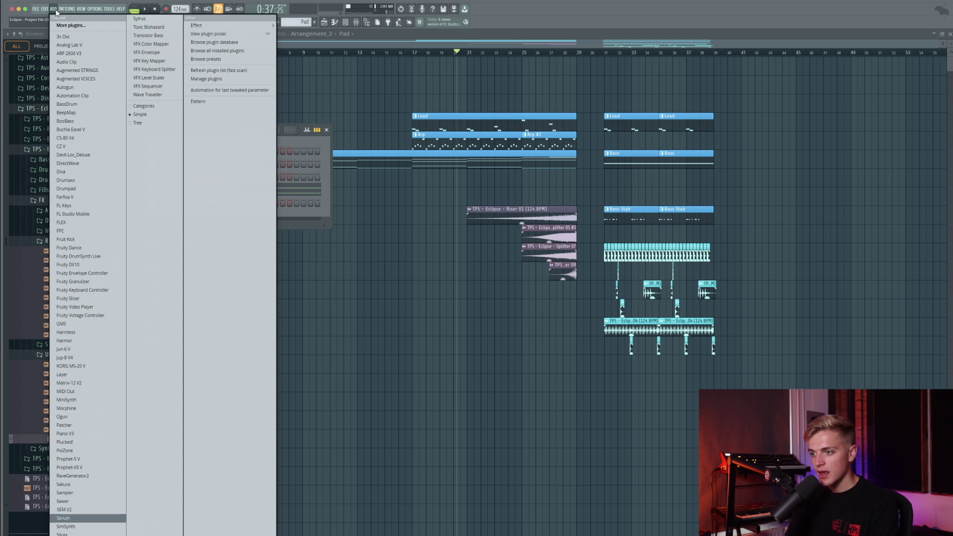
click(80, 514)
drag(76, 133, 275, 278)
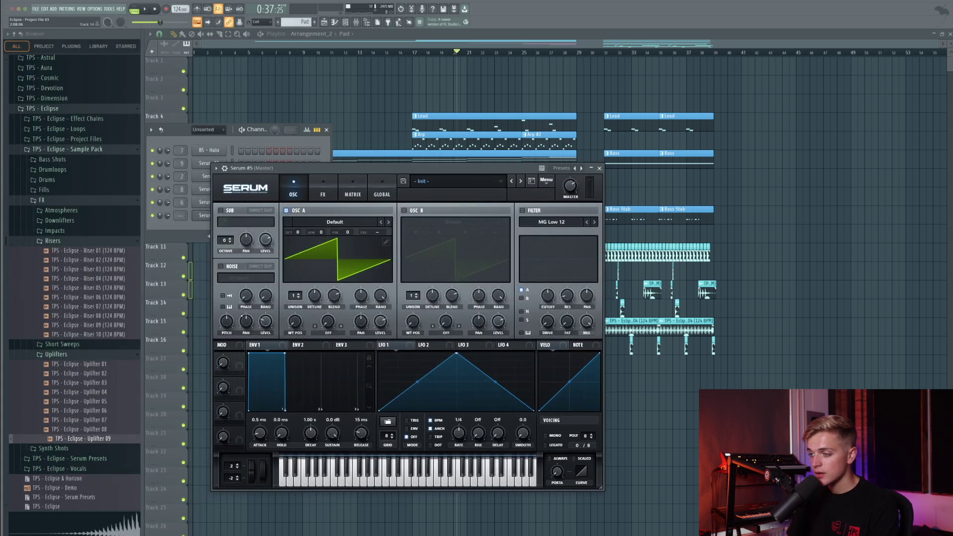
drag(294, 295, 294, 278)
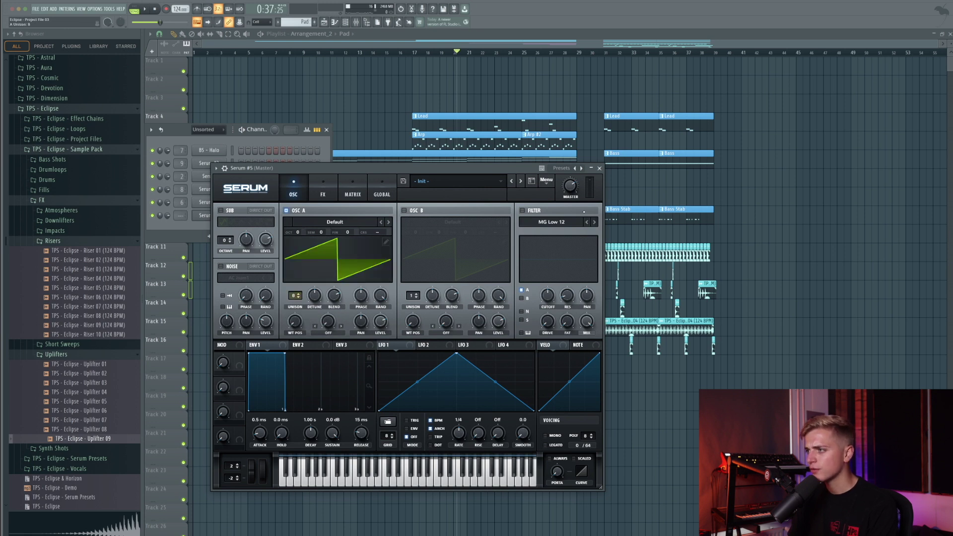
drag(426, 168, 578, 136)
Step: Draw a 16-bar note for Serum #5, move it into the empty Pattern 13, and switch to pattern playback
right_click(225, 213)
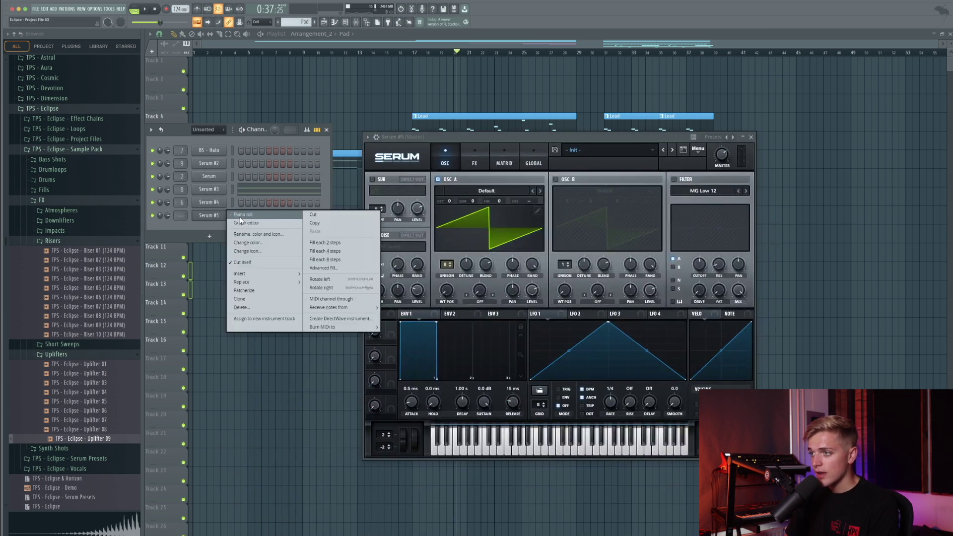
click(239, 215)
click(166, 346)
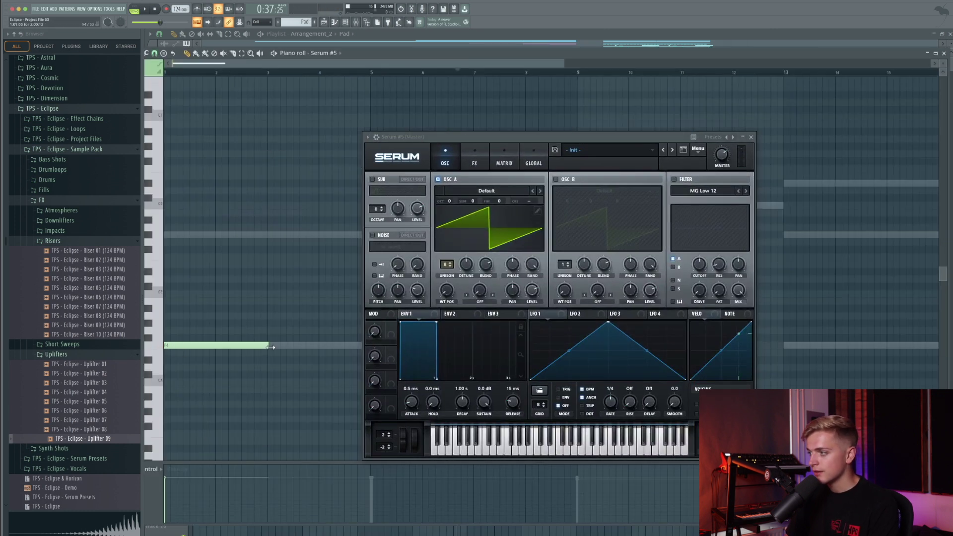
drag(271, 347, 839, 355)
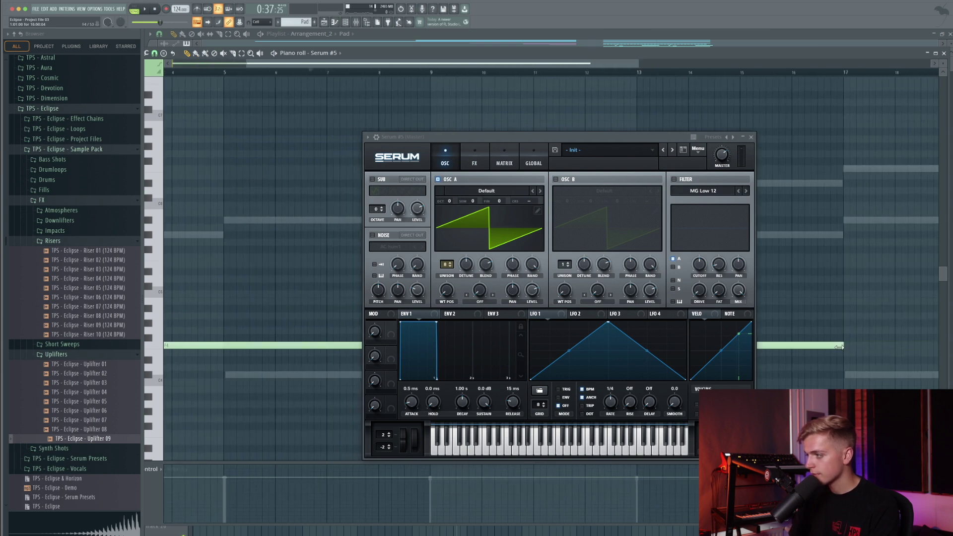
click(345, 22)
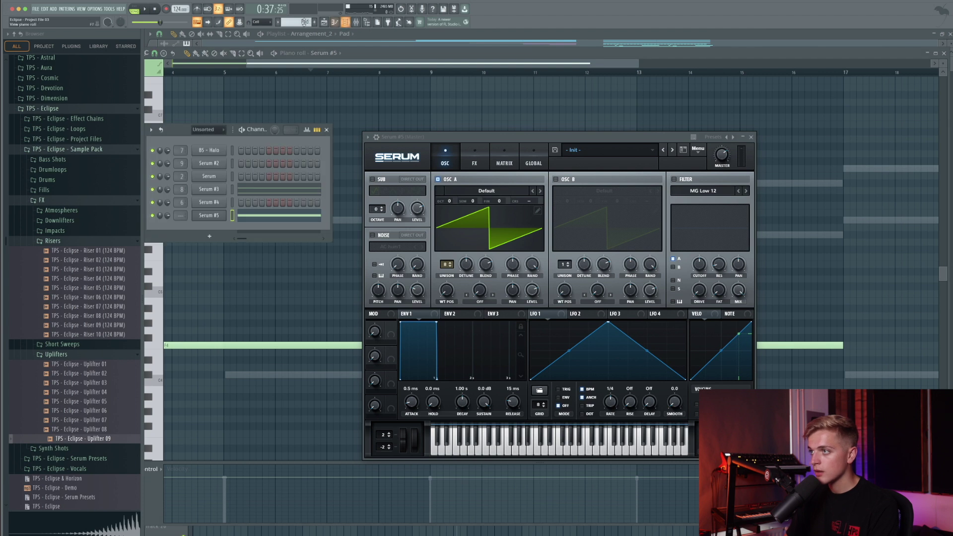
scroll(296, 23, down, 2)
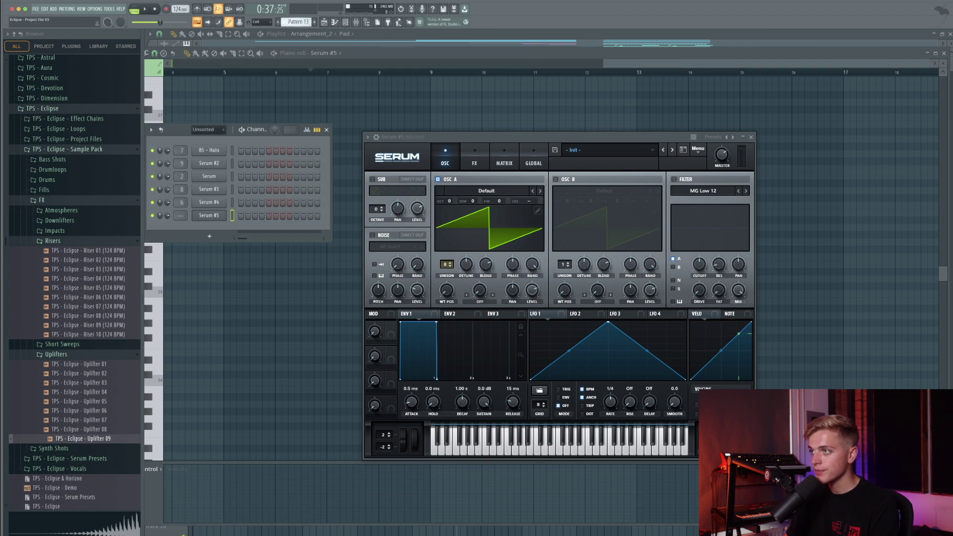
click(133, 8)
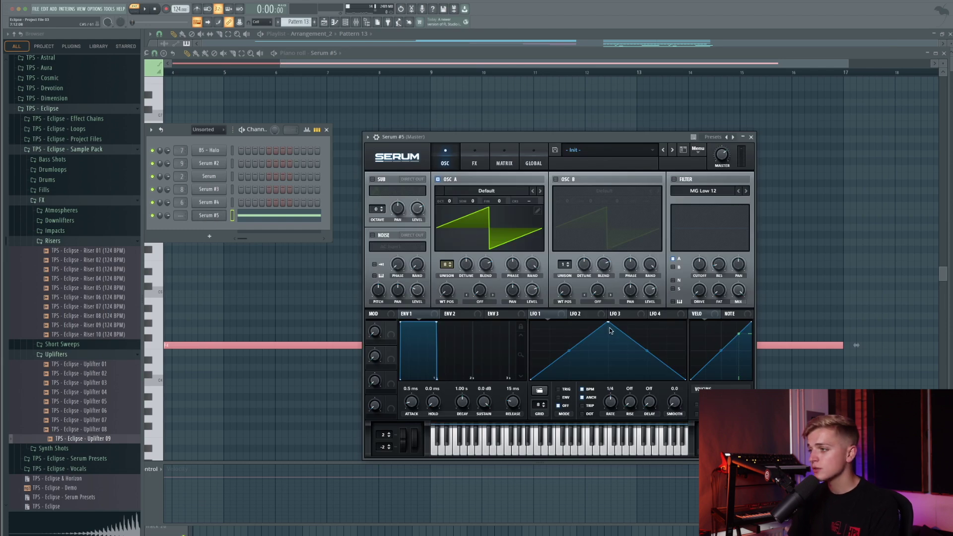
Step: Reshape LFO 1 into a slightly curved rising ramp in envelope mode with an 8 bar rate
drag(609, 323, 685, 322)
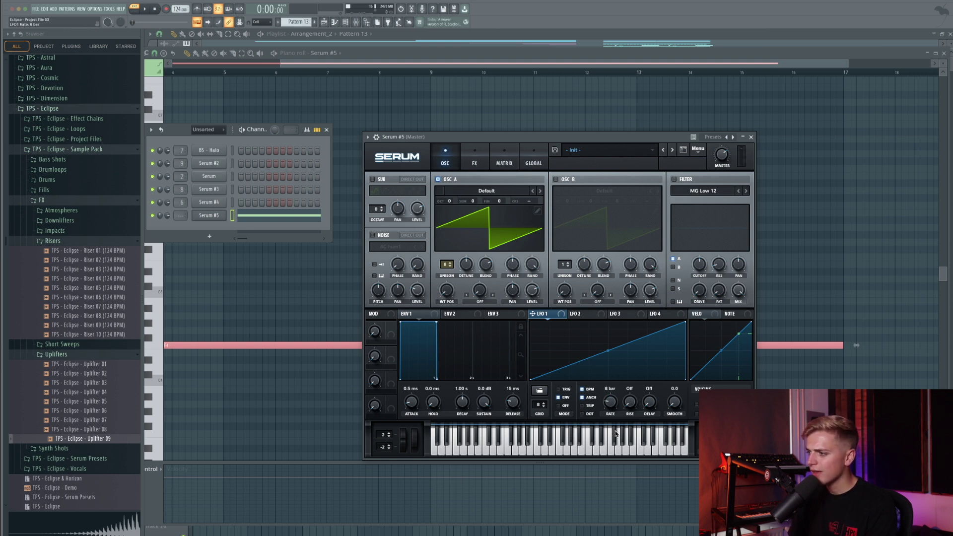
drag(616, 436, 613, 424)
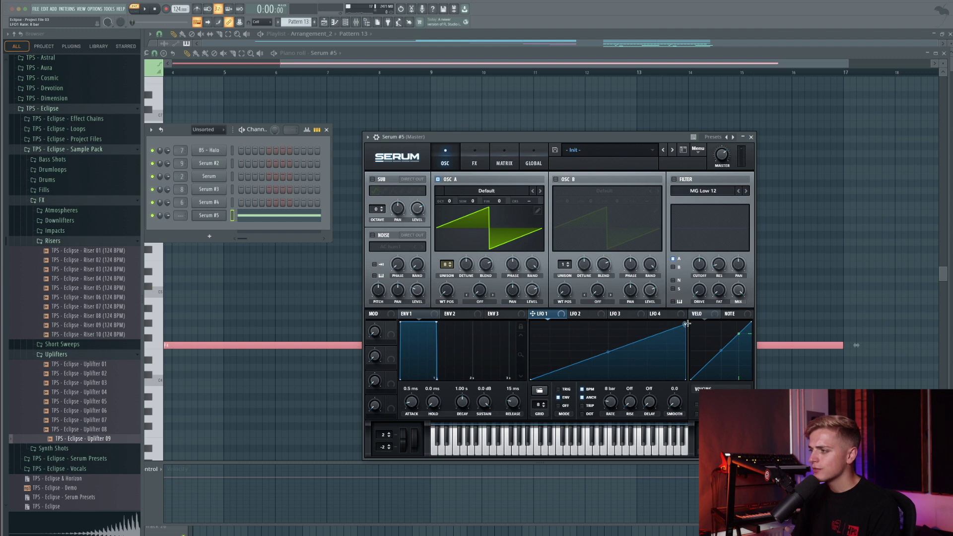
mouse_move(610, 353)
mouse_down()
mouse_move(604, 338)
mouse_move(604, 352)
mouse_up()
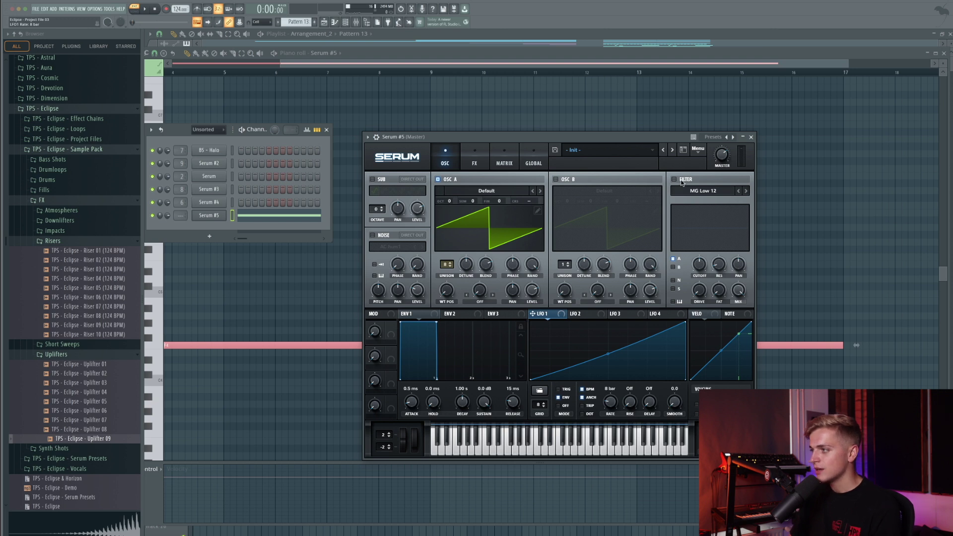
Step: Enable the MG Low 12 filter with its cutoff at minimum, and assign LFO 1 to the cutoff and oscillator A's coarse pitch
click(675, 180)
mouse_move(699, 264)
mouse_down()
mouse_move(699, 293)
mouse_move(697, 262)
mouse_up()
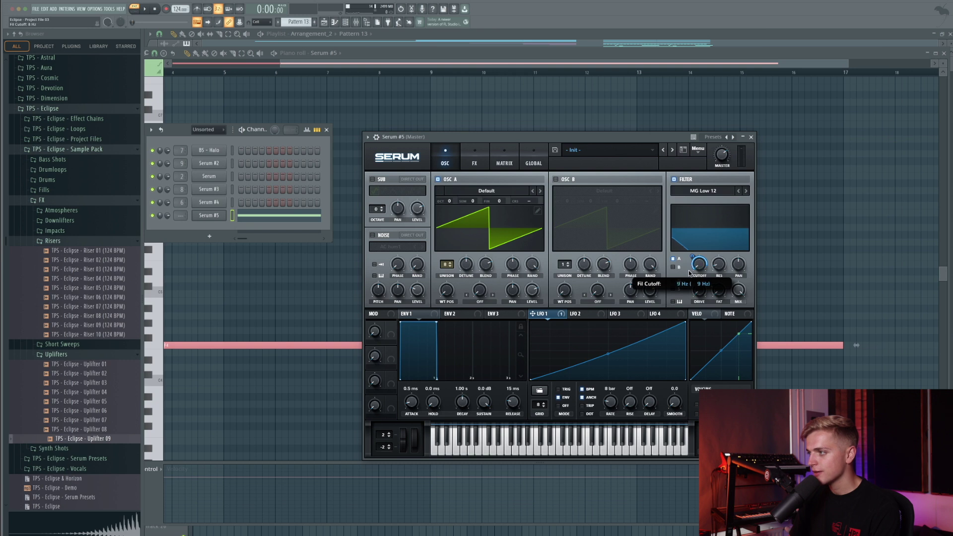
key(w)
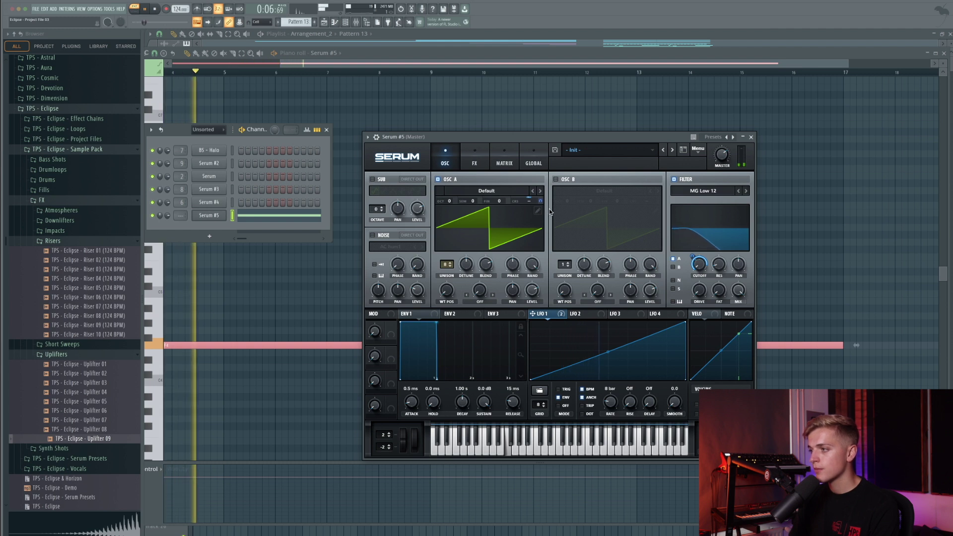
Step: Place the Pattern 13 clip on Track 14 starting at bar 17, and move the Serum window clear of the clips
click(324, 22)
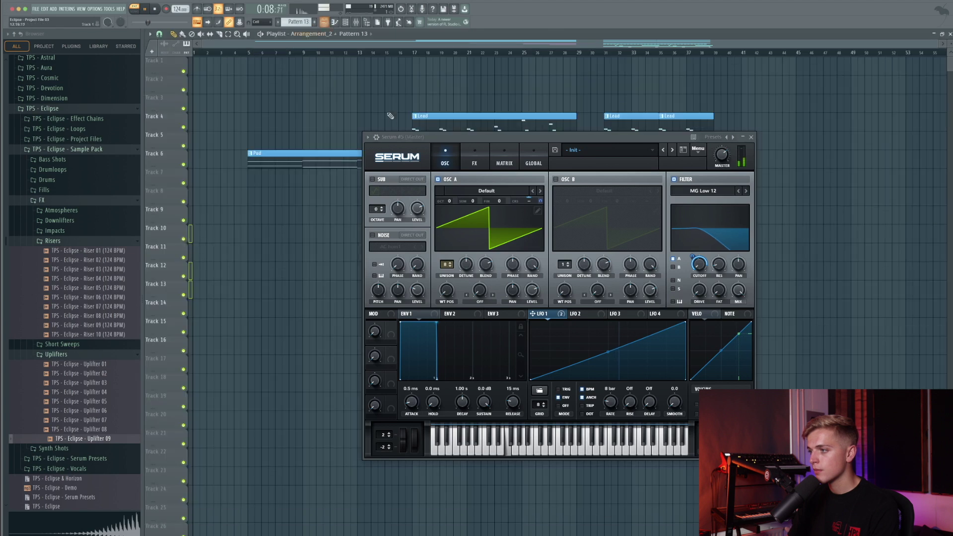
drag(339, 106, 277, 267)
drag(418, 141, 659, 154)
drag(364, 275, 546, 319)
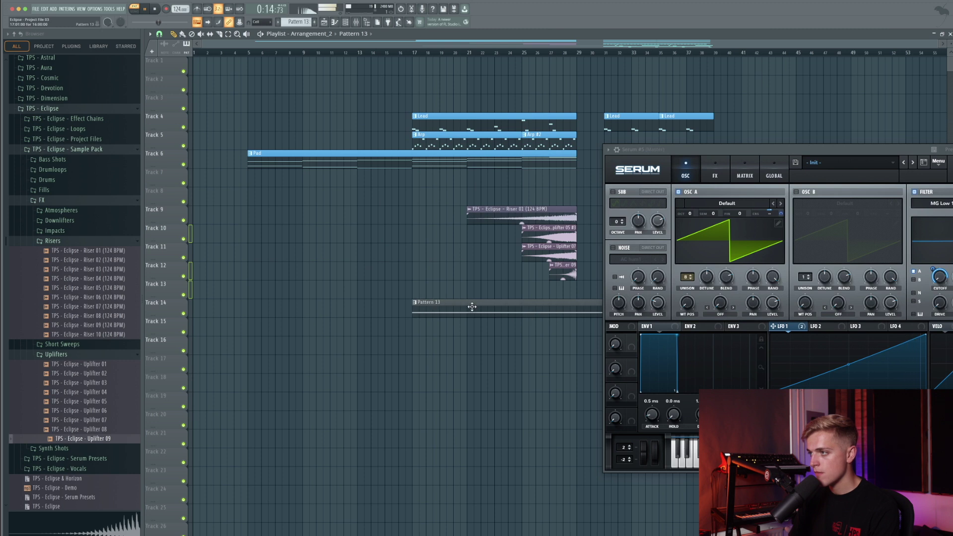
drag(660, 150, 416, 367)
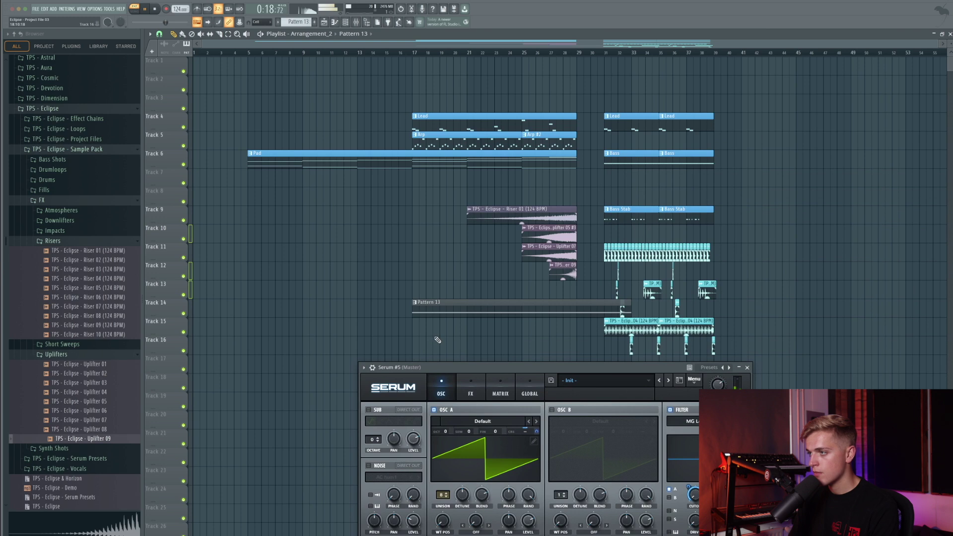
scroll(595, 293, up, 1)
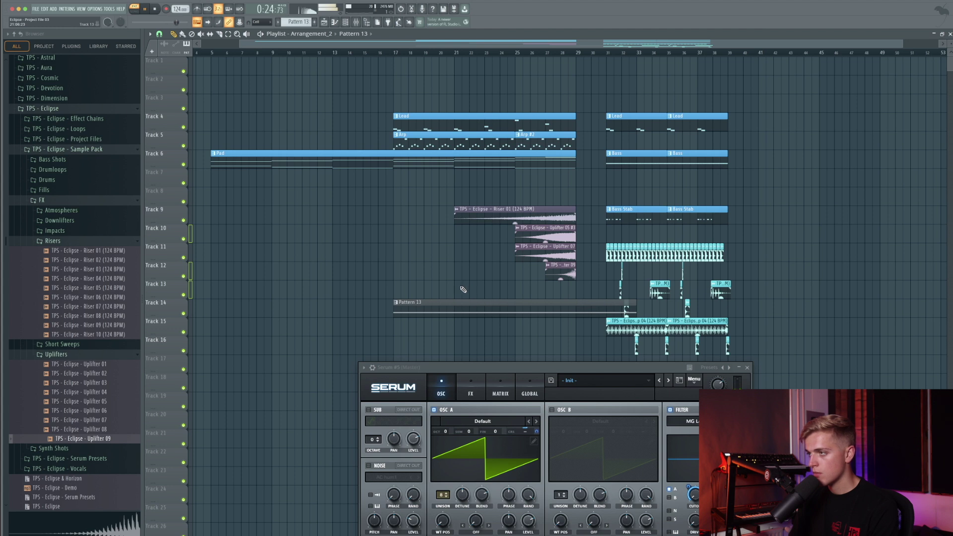
right_click(245, 161)
key(ctrl+z)
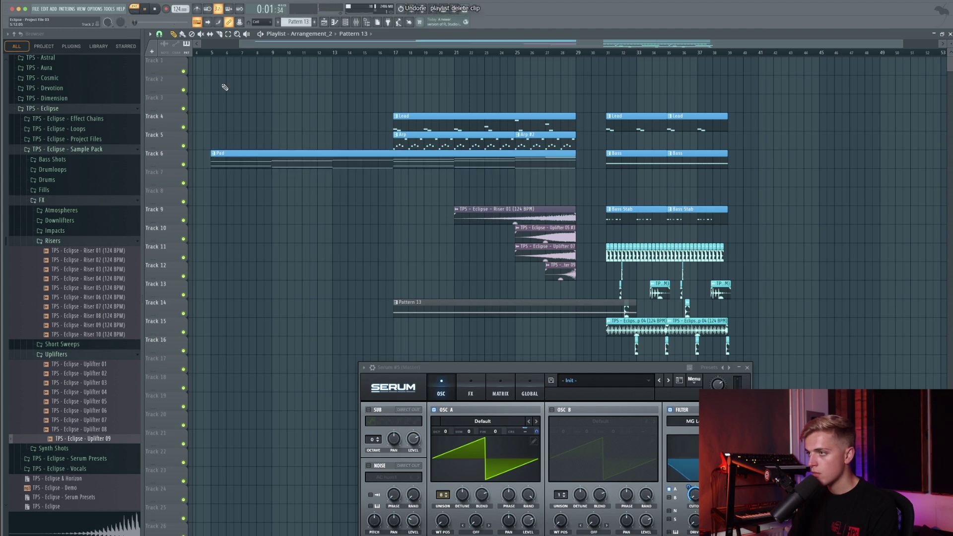
Step: Play the arrangement in song mode from bar 5, jumping through the build-up to bar 29 and back to around bar 17
click(219, 52)
key(space)
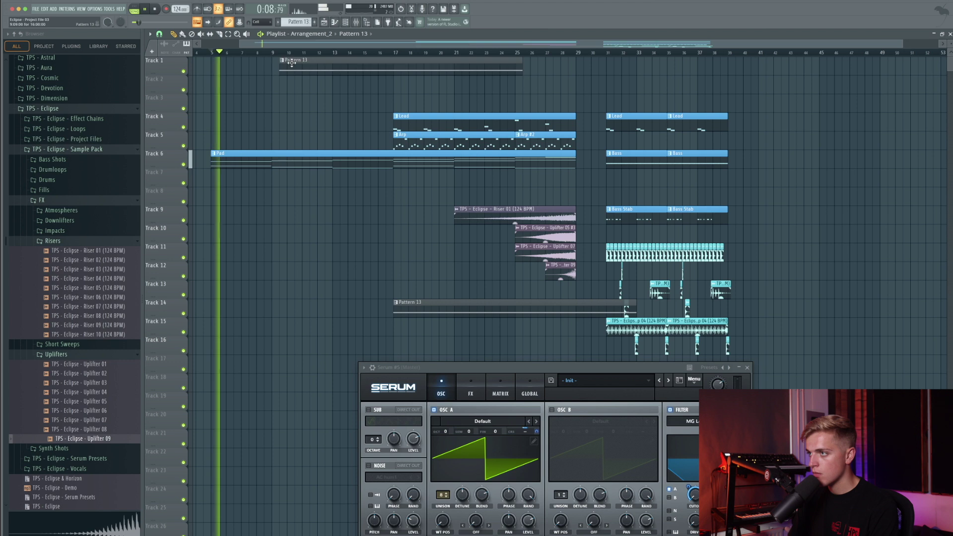
click(281, 53)
click(364, 53)
click(405, 52)
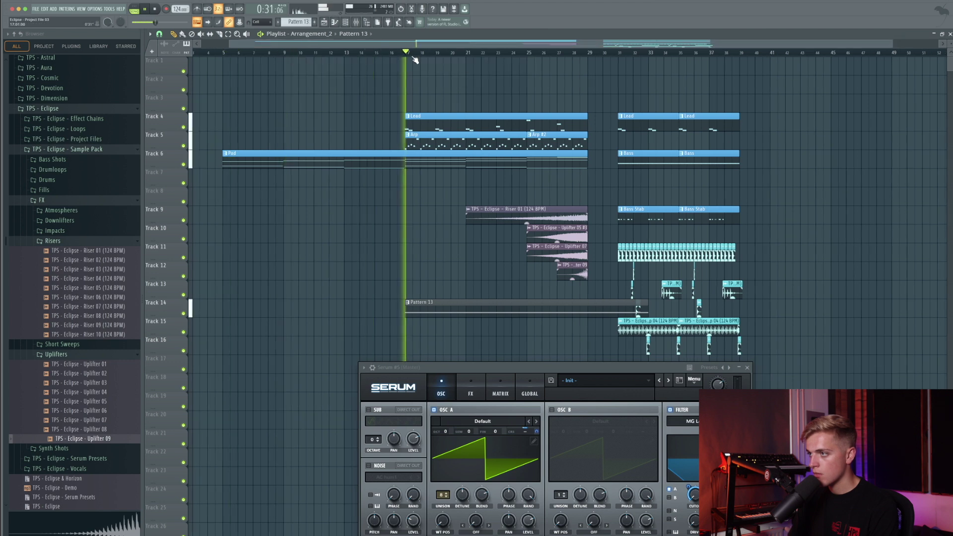
click(472, 53)
click(547, 52)
click(570, 53)
click(587, 53)
click(394, 53)
click(410, 53)
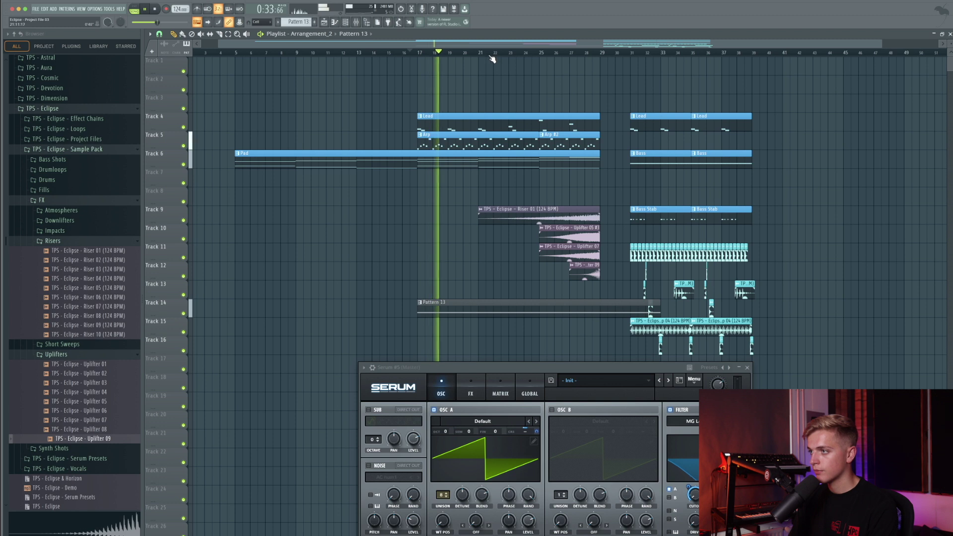
Step: Listen from about bar 21, then shorten the long note in the Pattern 13 clip so it ends at bar 12
click(474, 52)
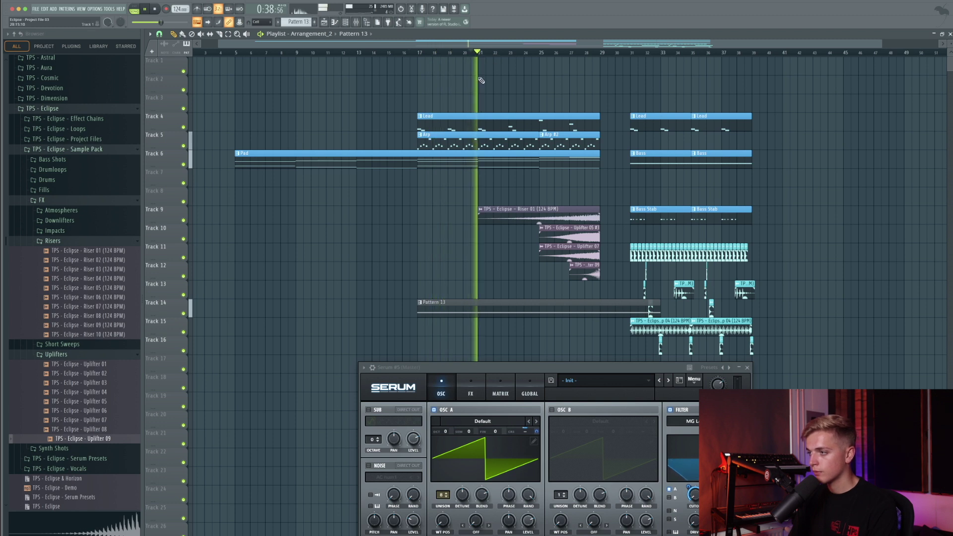
key(space)
right_click(431, 306)
drag(267, 310, 418, 310)
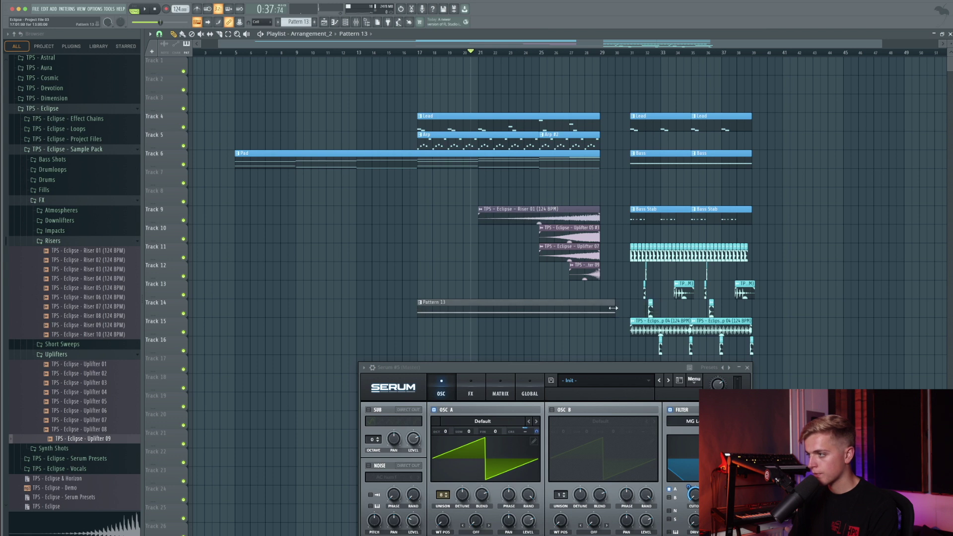
double_click(588, 308)
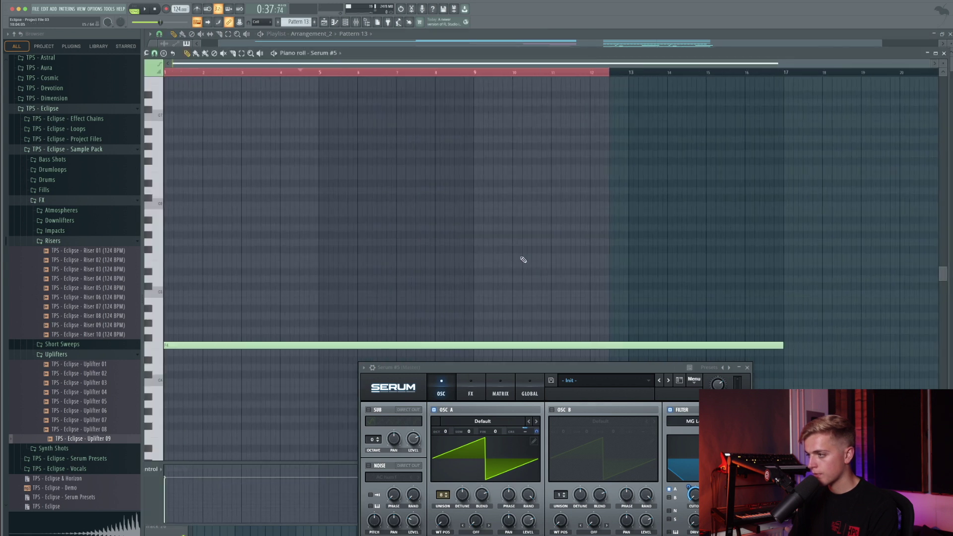
scroll(534, 302, down, 1)
key(space)
drag(782, 324, 586, 333)
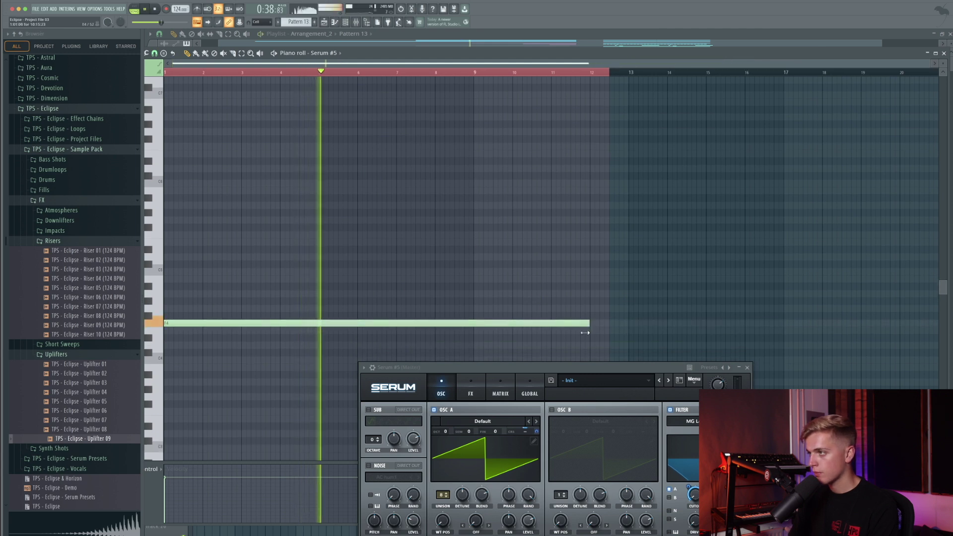
Step: Extend the Pattern 13 note to end at bar 13, making it 12 bars long
click(316, 22)
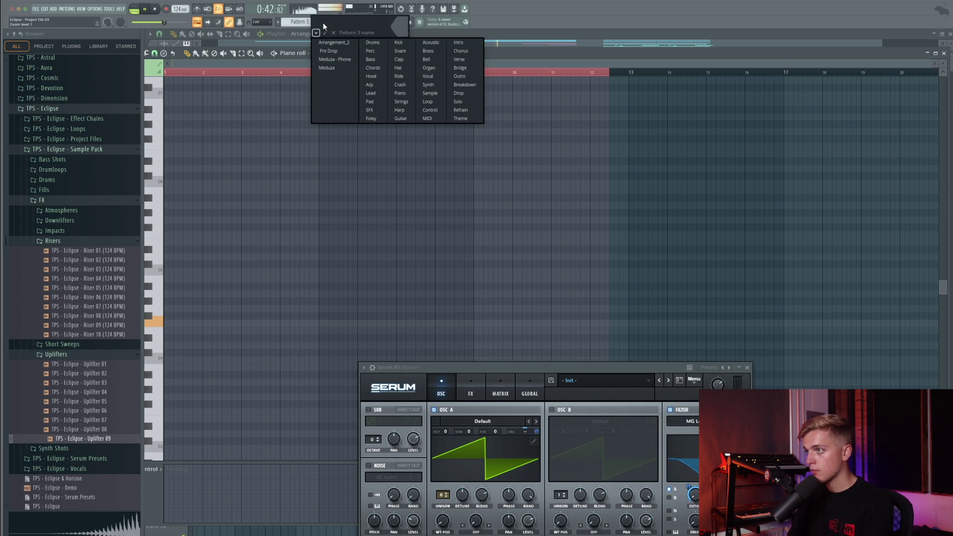
key(Return)
click(324, 23)
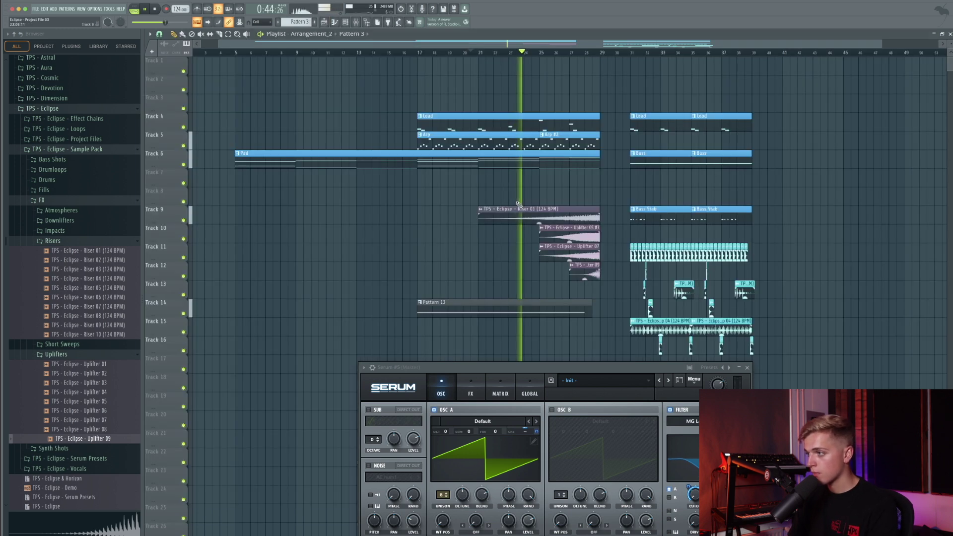
double_click(596, 309)
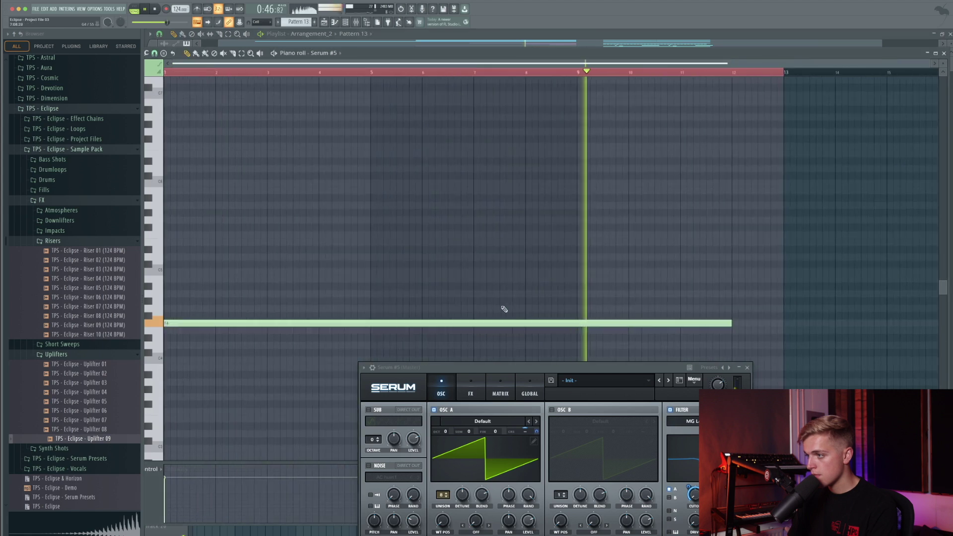
drag(747, 327, 783, 329)
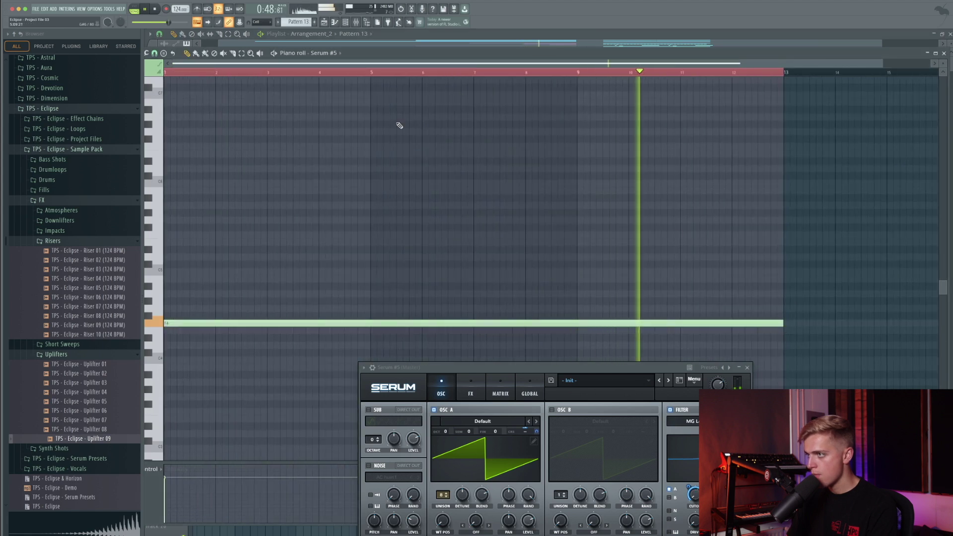
Step: Route the Serum #5 channel to mixer Insert 64 and lower its fader slightly while listening
click(357, 23)
click(813, 282)
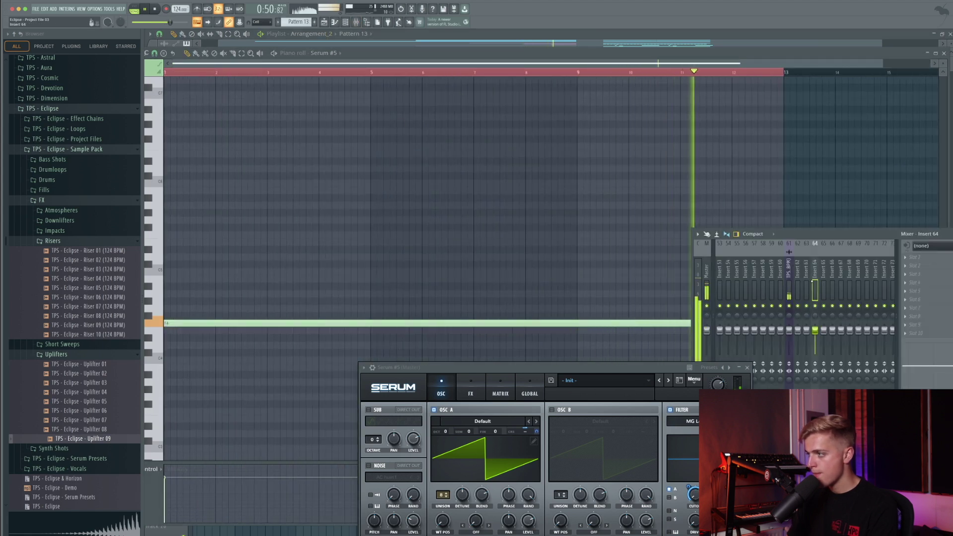
key(super+l)
key(space)
key(space)
drag(815, 330, 815, 332)
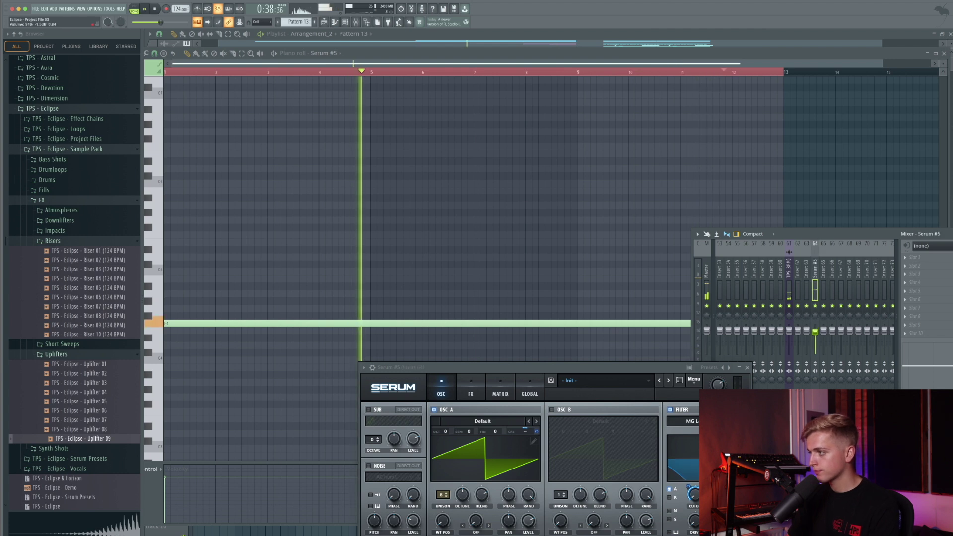
key(space)
Step: Return to the playlist, bring the whole Serum window into view, and adjust its filter cutoff
click(326, 22)
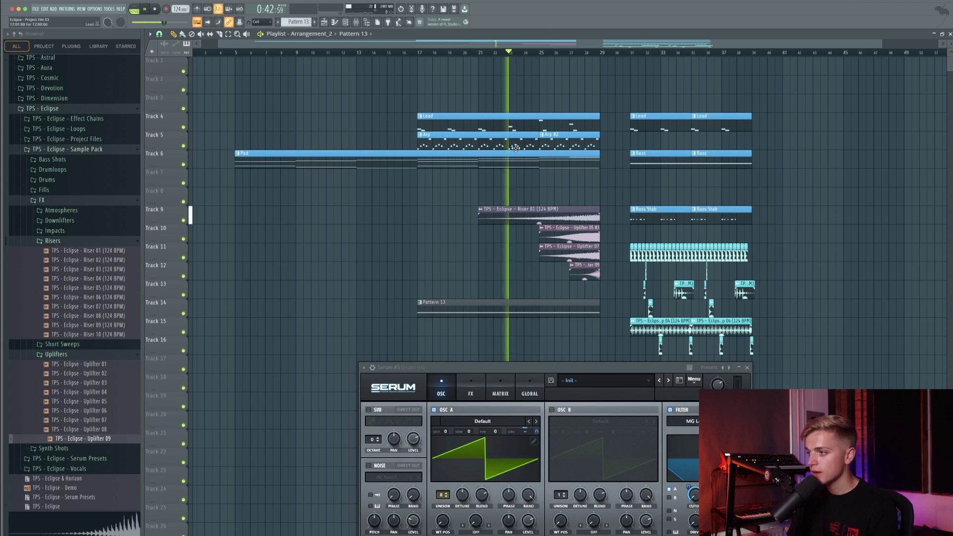
drag(529, 367, 241, 130)
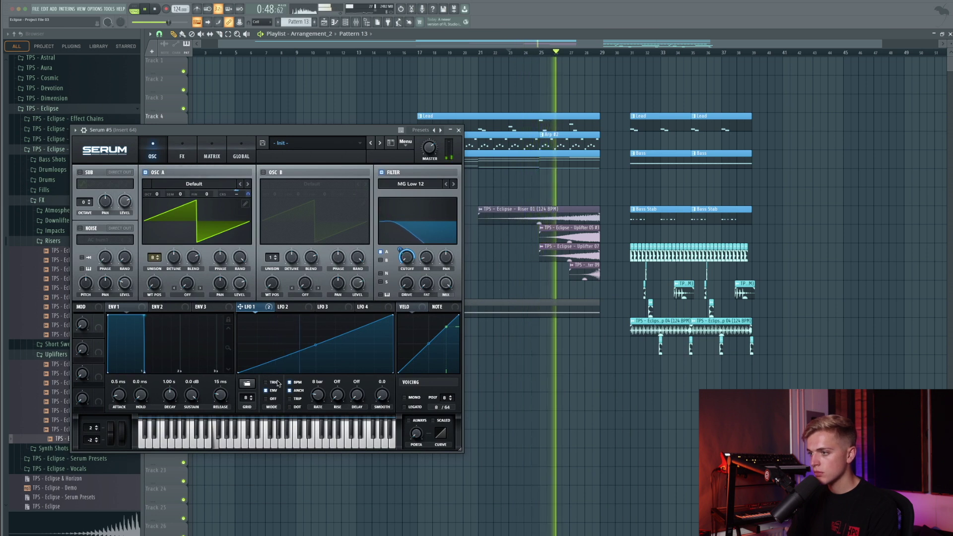
drag(407, 260, 411, 246)
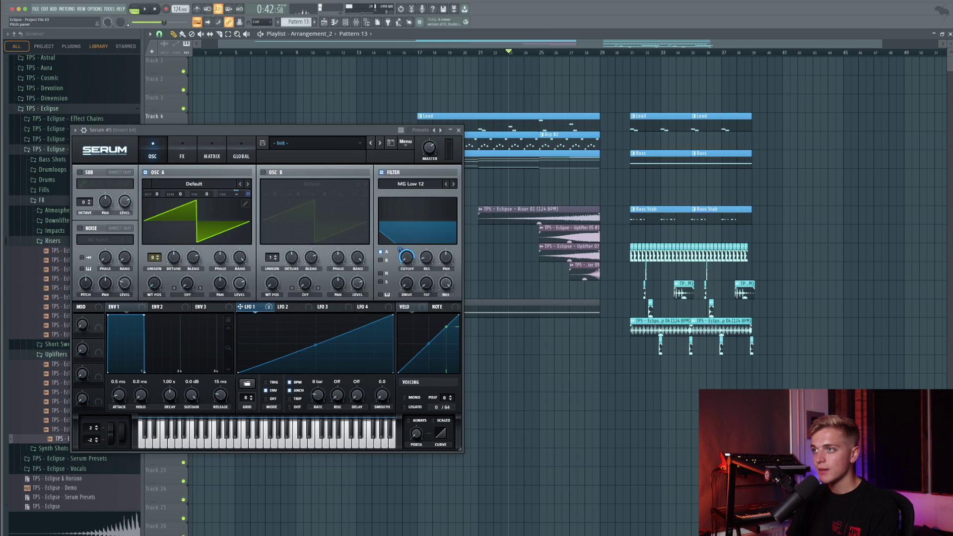
click(110, 8)
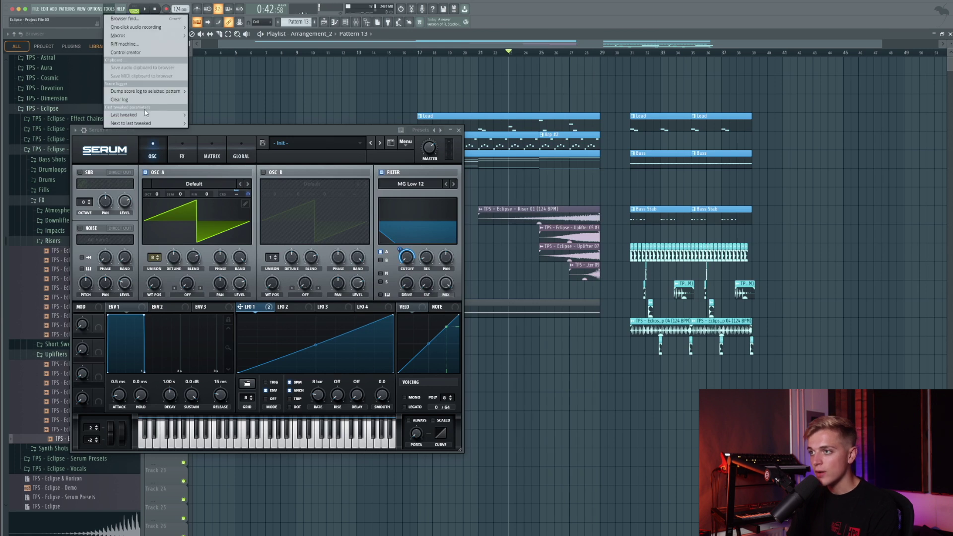
mouse_move(149, 123)
click(219, 181)
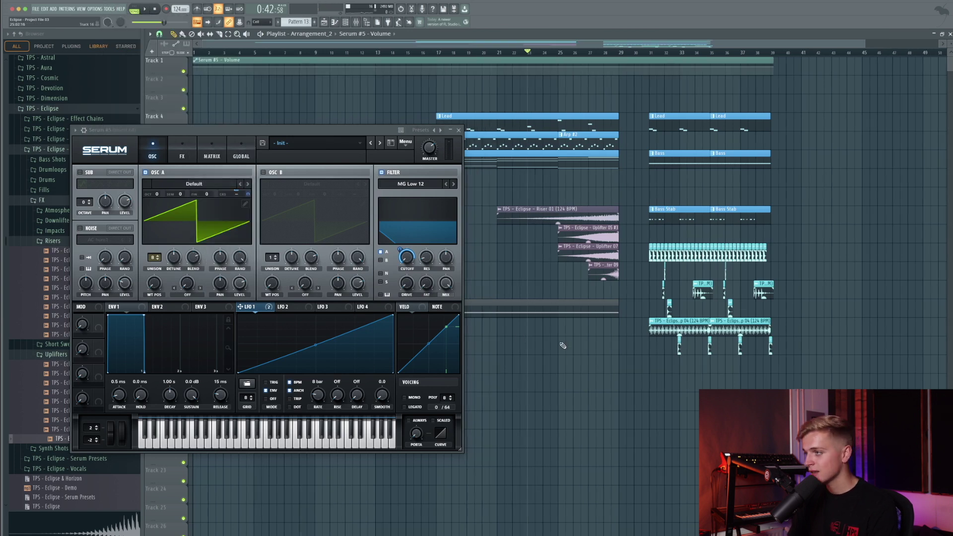
drag(459, 61, 450, 91)
right_click(451, 88)
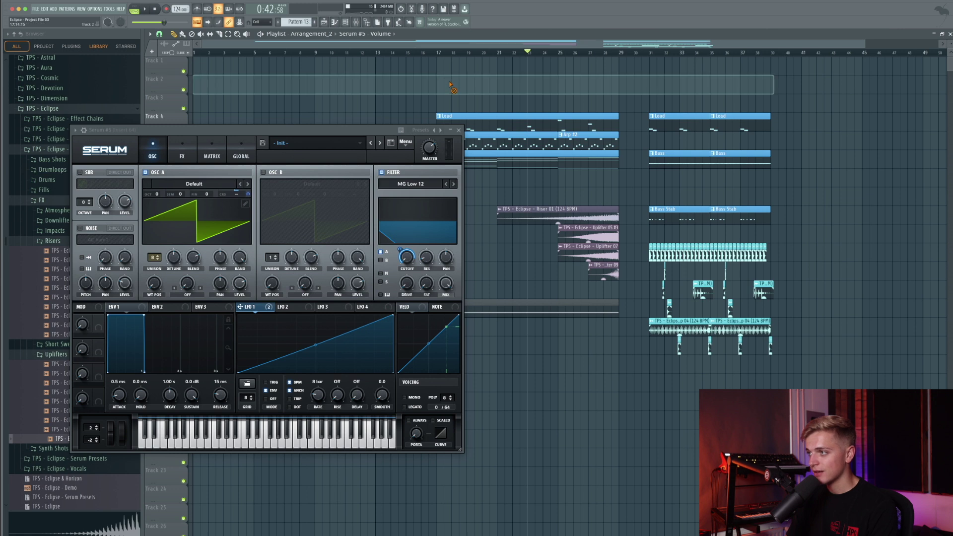
Step: Adjust Serum's filter cutoff and create an automation clip for that last tweaked parameter
drag(407, 271, 407, 269)
click(109, 8)
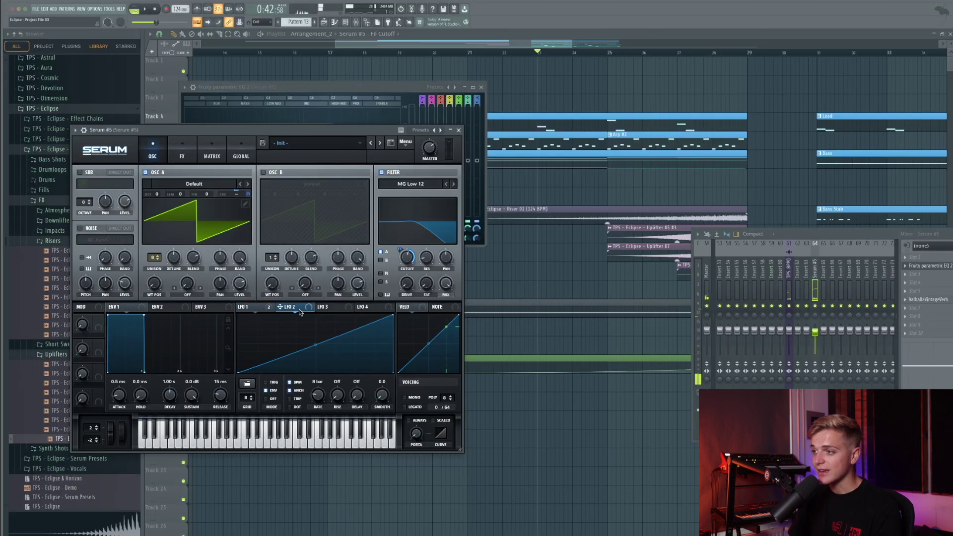
Step: Set Serum's LFO 2 to a 1/16 rate while auditioning the riser in the arrangement
click(300, 310)
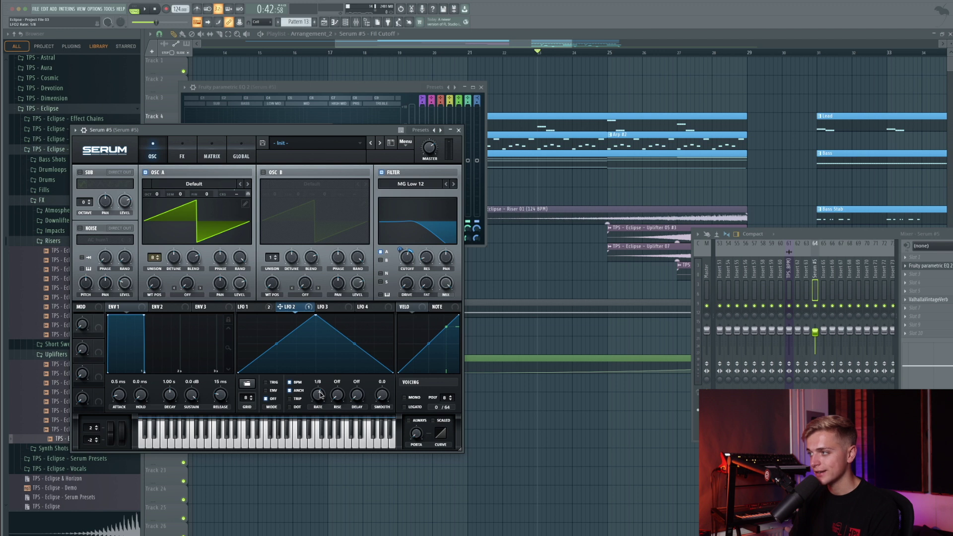
key(space)
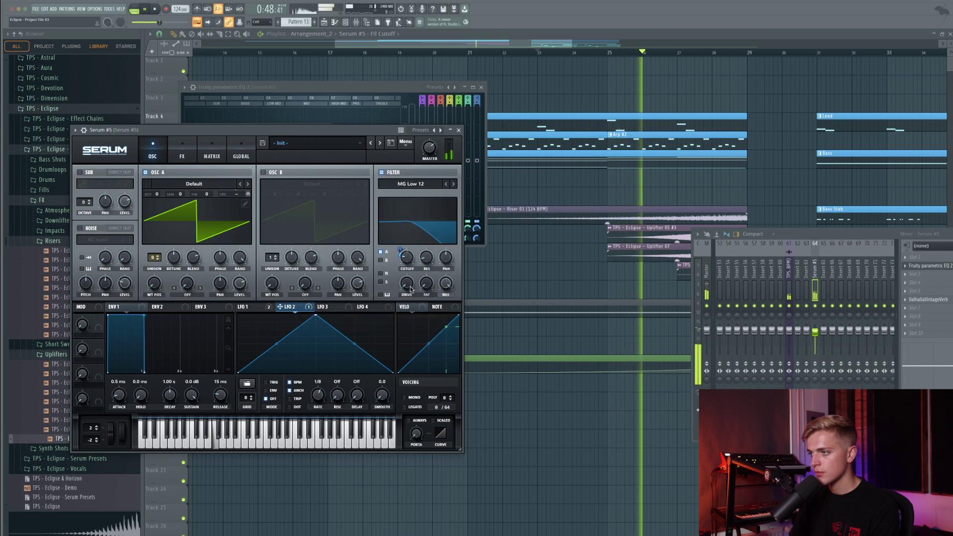
drag(317, 393, 320, 390)
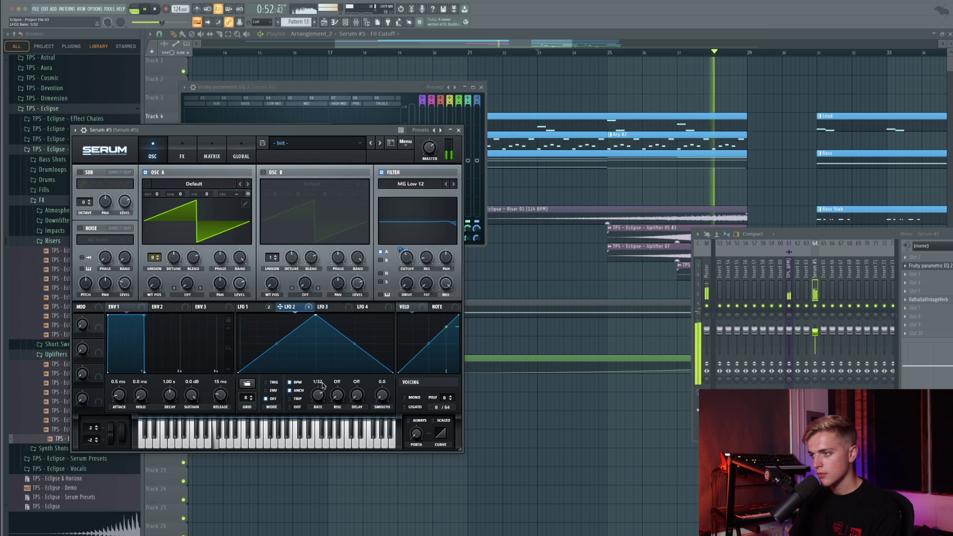
drag(328, 378, 321, 390)
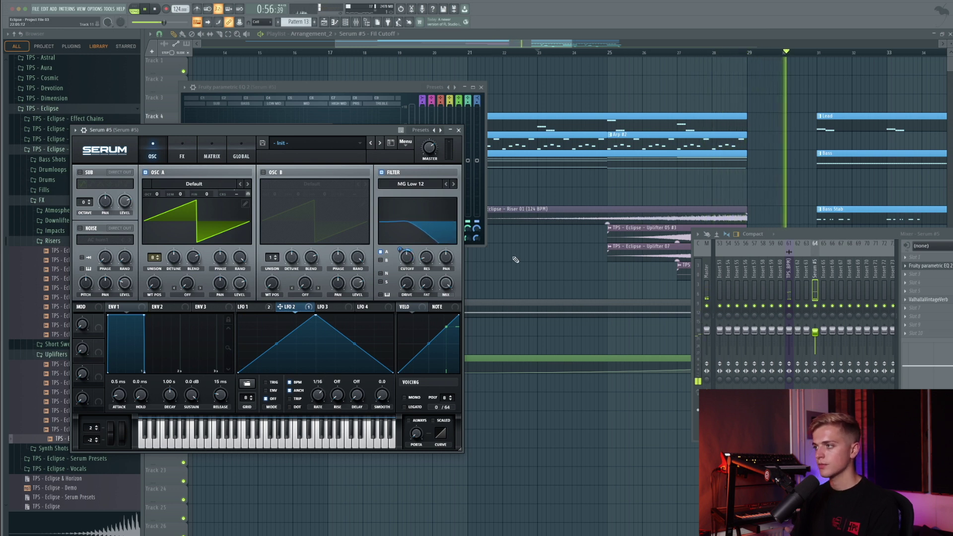
Step: Close the Serum window and play the build-up from around bar 25 with the whole arrangement in view
right_click(515, 259)
scroll(515, 258, down, 5)
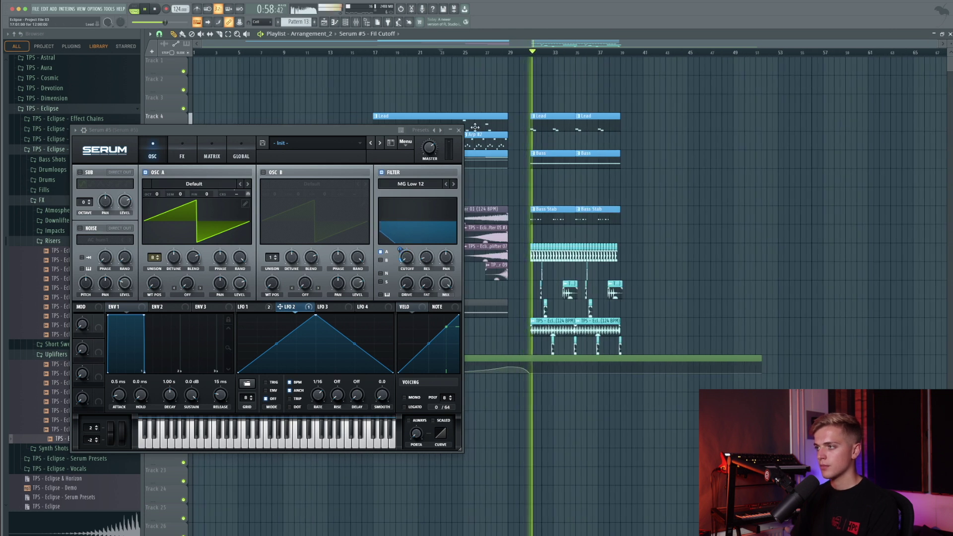
click(459, 130)
drag(410, 52, 476, 59)
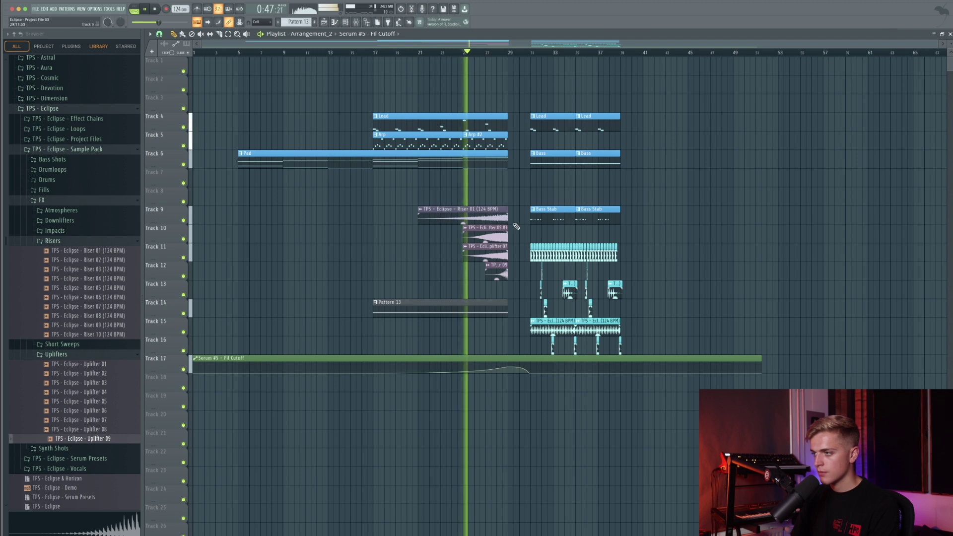
Step: Move the Pattern 13 clip up to Track 13 and the Serum #5 filter cutoff automation clip down to Track 20
scroll(472, 318, up, 1)
drag(471, 313, 485, 380)
scroll(471, 319, down, 2)
key(shift+Down)
key(shift+Down)
key(shift+Down)
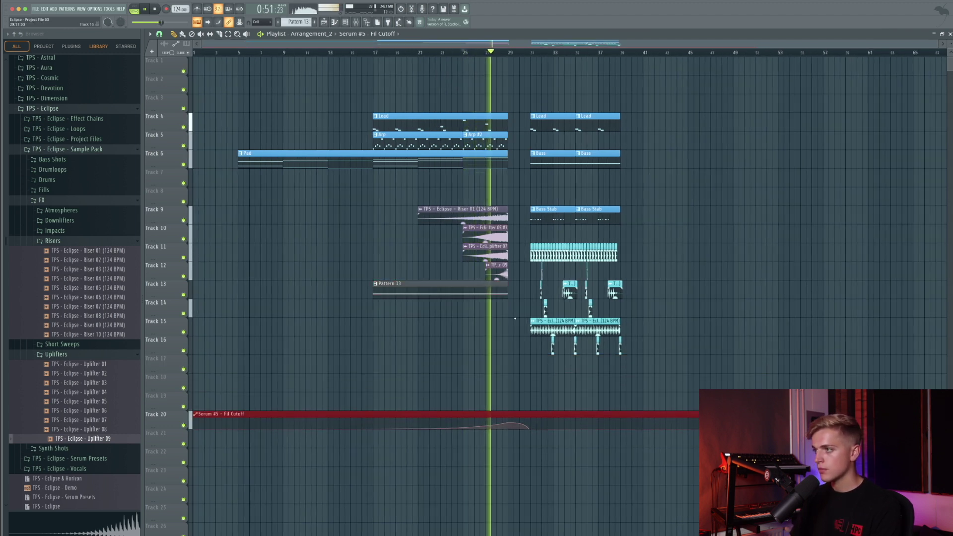
scroll(515, 318, down, 1)
scroll(516, 319, down, 1)
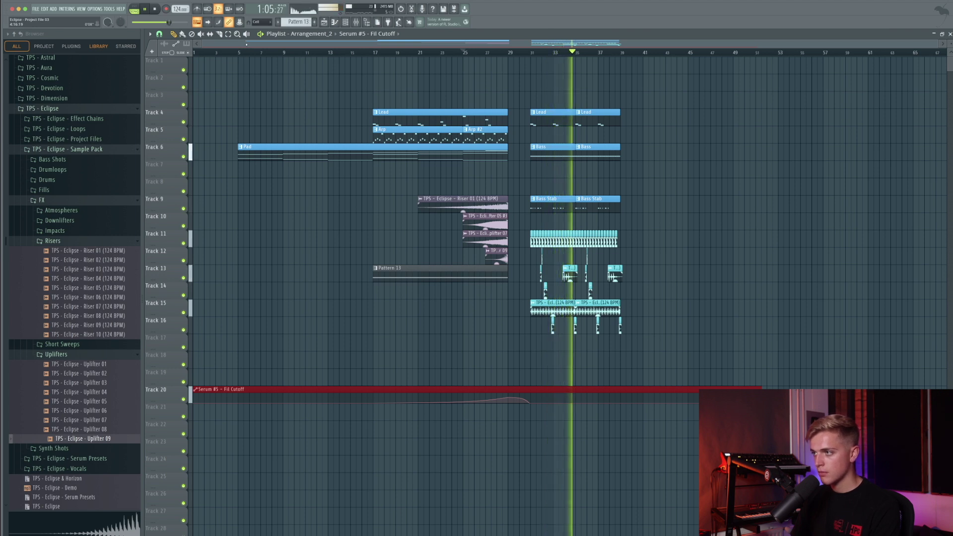
Step: Play the arrangement from bar 5 and open the Pad clip's notes with all its chords in view
click(239, 53)
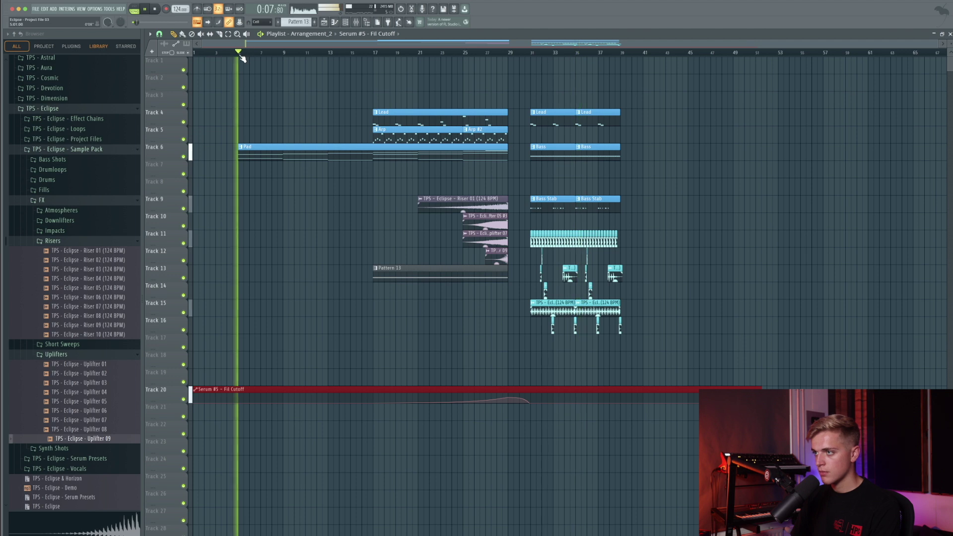
double_click(314, 149)
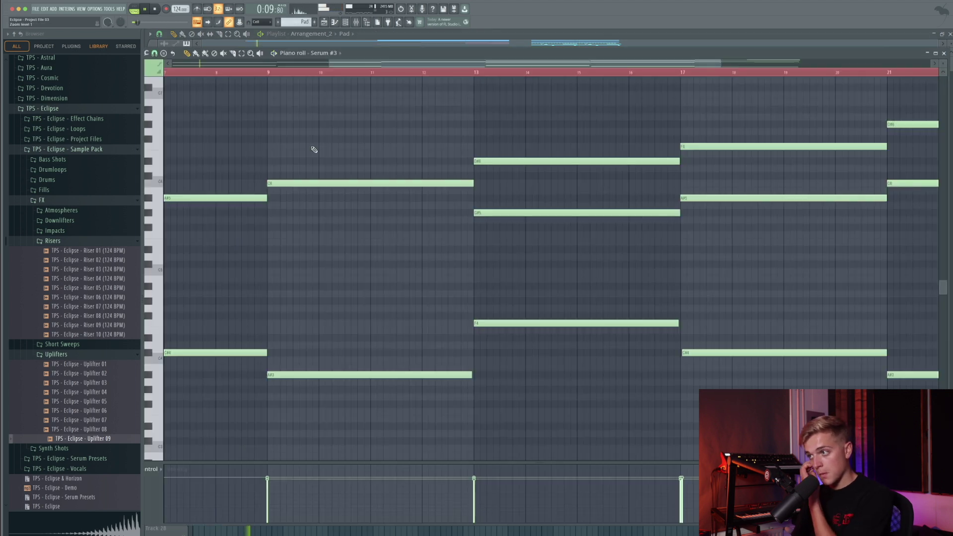
scroll(328, 169, down, 10)
ctrl+scroll(345, 194, down, 3)
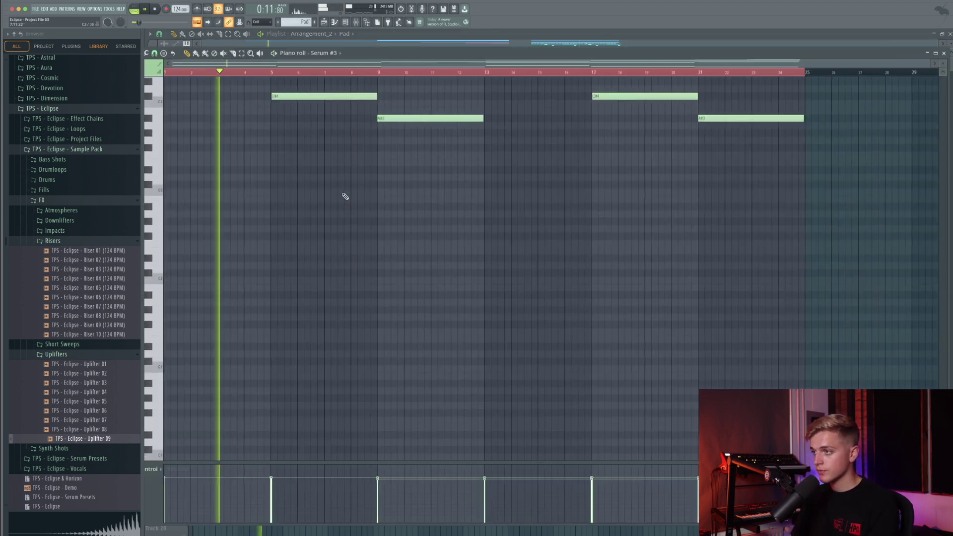
scroll(345, 198, down, 3)
scroll(346, 245, up, 12)
Step: Shorten the Pad's second and third chords to two bars each and shift the remaining chords to start at bar 9
drag(334, 342, 324, 182)
drag(402, 153, 336, 349)
drag(419, 159, 378, 161)
scroll(452, 129, up, 3)
drag(466, 92, 848, 415)
drag(499, 182, 393, 178)
Step: Shorten the Pad chords at bars 9 and 13 to two bars each, closing the gaps so the last chord starts at bar 13
drag(432, 136, 519, 376)
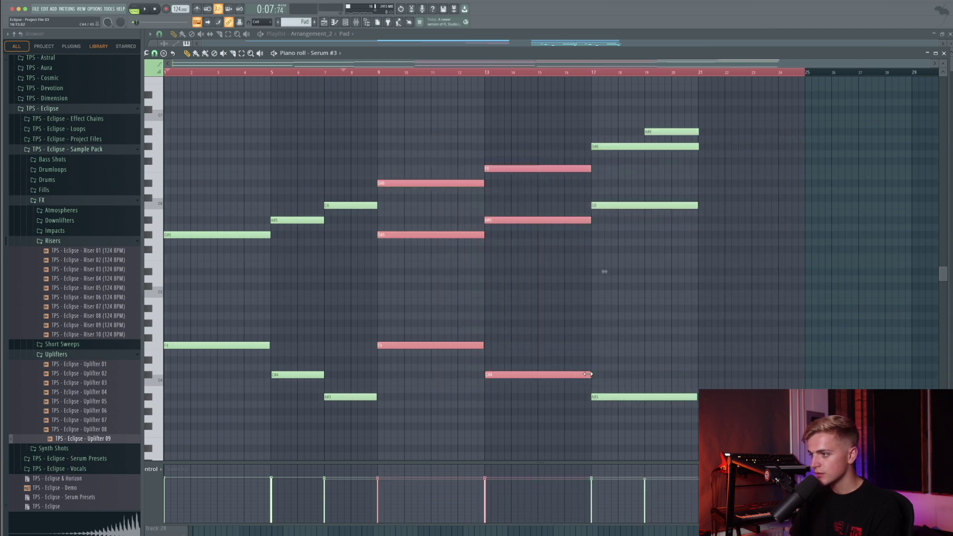
drag(539, 407, 457, 172)
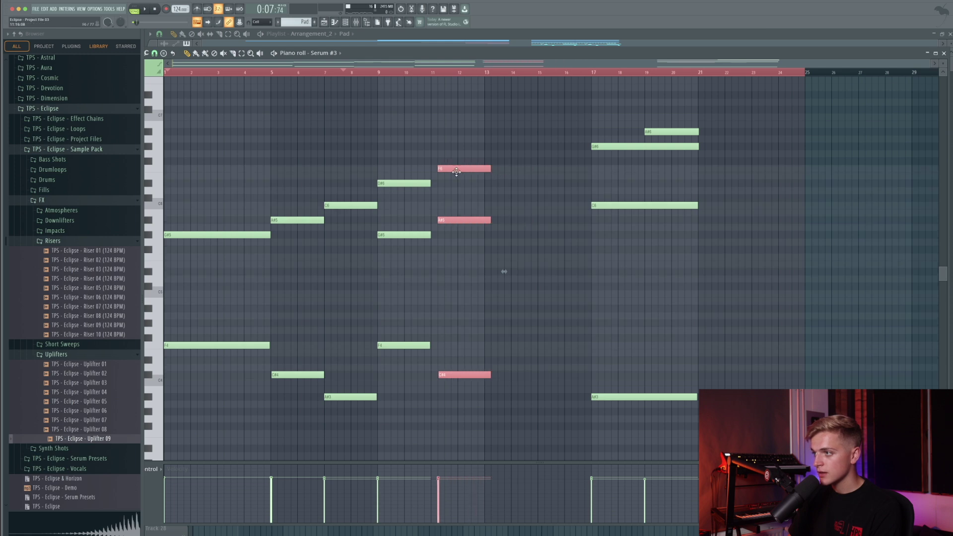
drag(562, 98, 782, 459)
click(610, 377)
key(ctrl+z)
drag(610, 376, 506, 371)
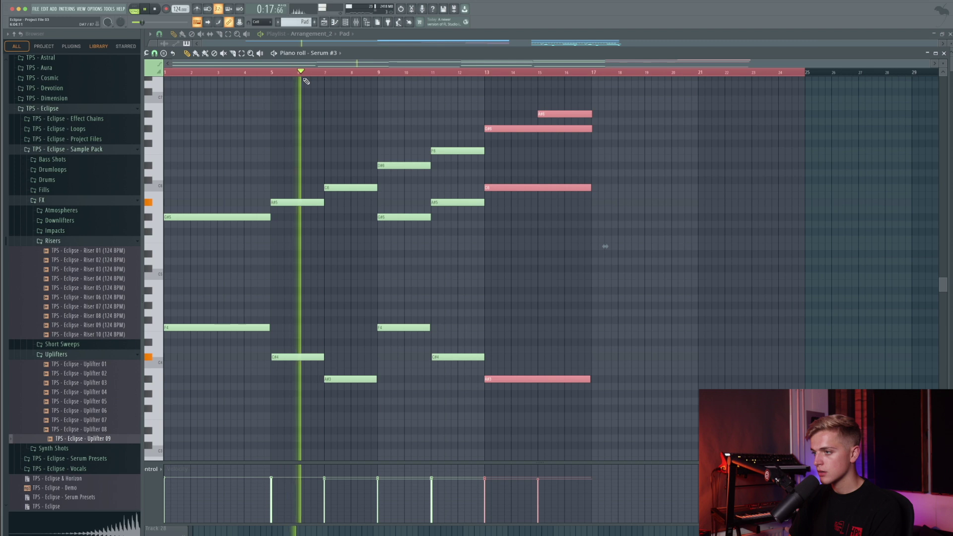
Step: Make the Pad's bar 9 chord four bars long, followed by two-bar chords at bars 13 and 15, redrawing the last chord's top note
drag(548, 426, 445, 97)
drag(398, 142, 481, 333)
drag(605, 404, 586, 393)
ctrl+click(603, 117)
right_click(592, 115)
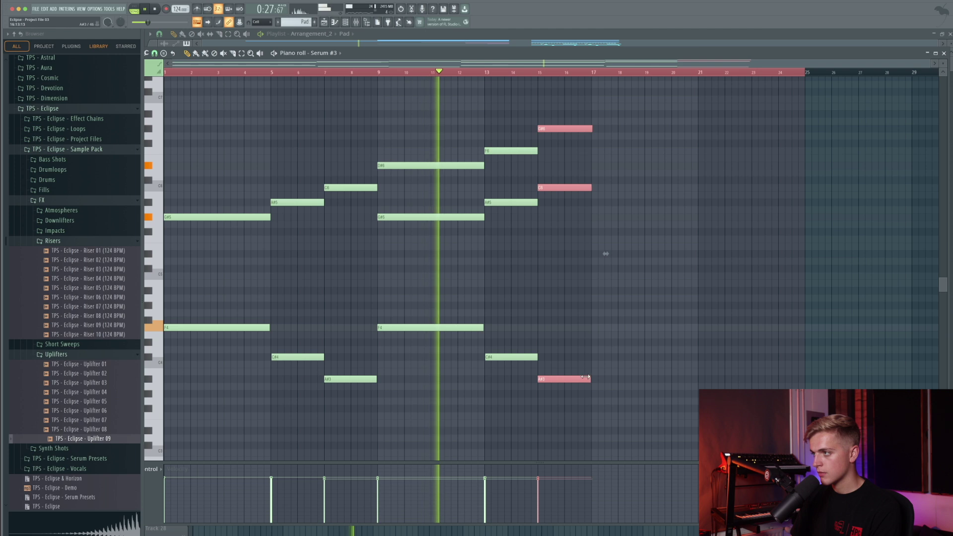
click(540, 113)
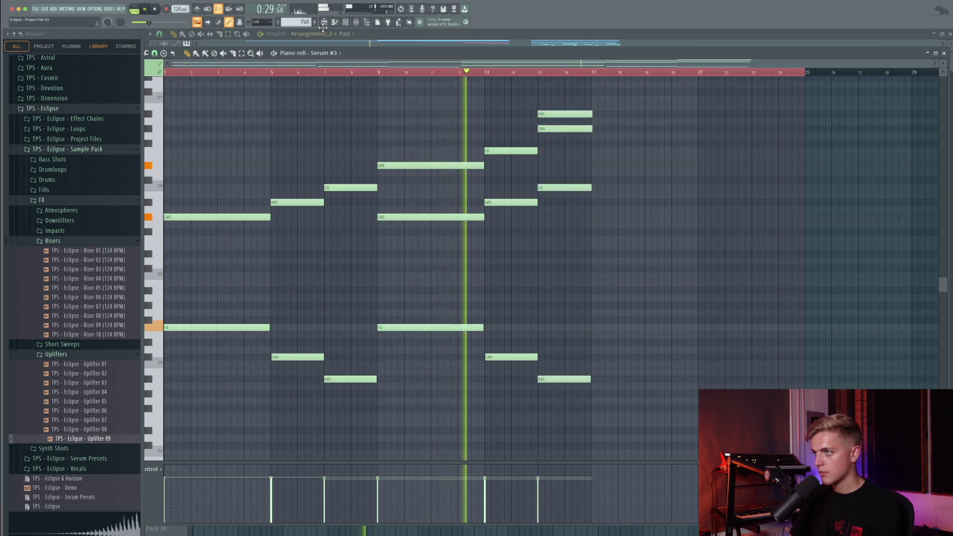
Step: Shorten the Pad clip to 16 bars in the playlist and place it on Track 8 from bar 13 to bar 29
key(Escape)
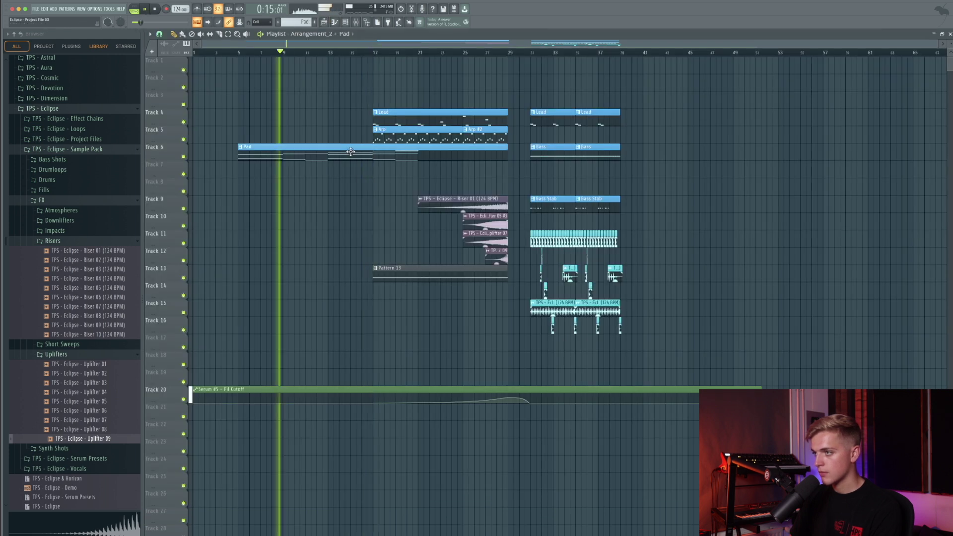
drag(507, 158, 475, 192)
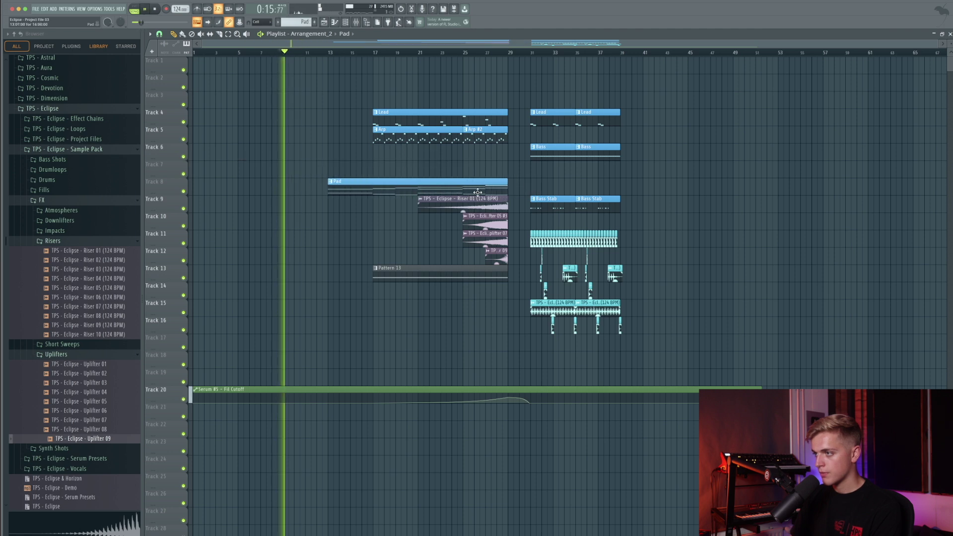
Step: Rearrange the Lead on Track 4 into four consecutive 4-bar clips from bar 13 to bar 29, using the higher variation from bar 21
drag(374, 118, 336, 118)
drag(416, 118, 370, 119)
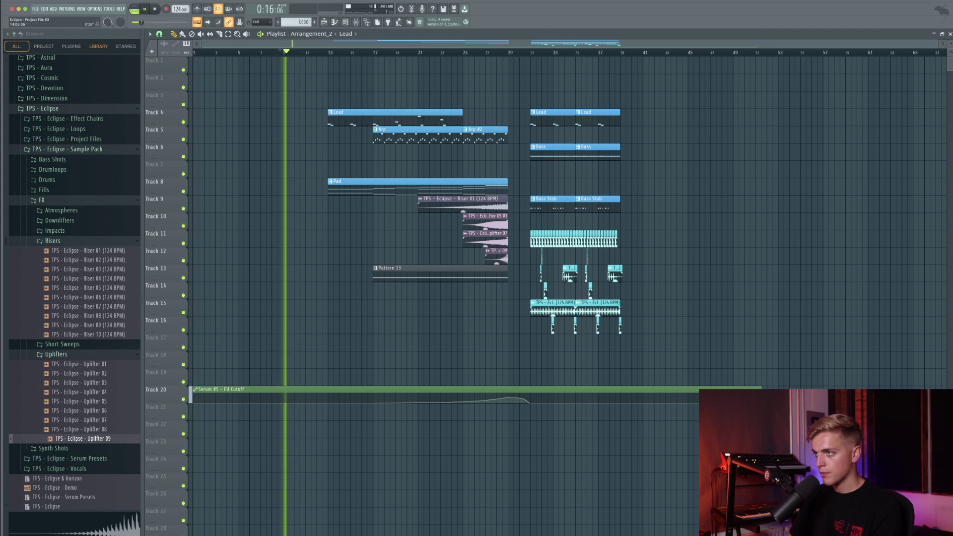
key(space)
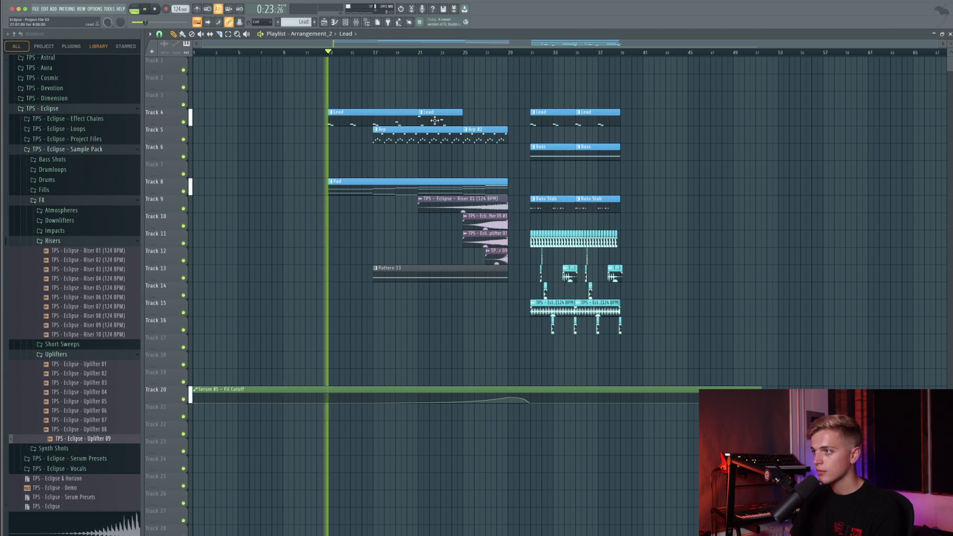
key(space)
right_click(390, 114)
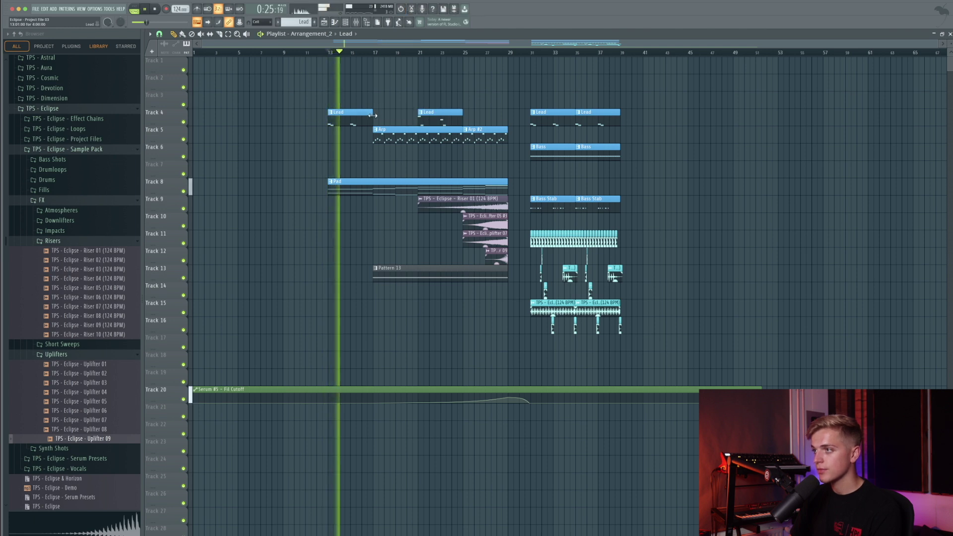
click(377, 117)
click(466, 118)
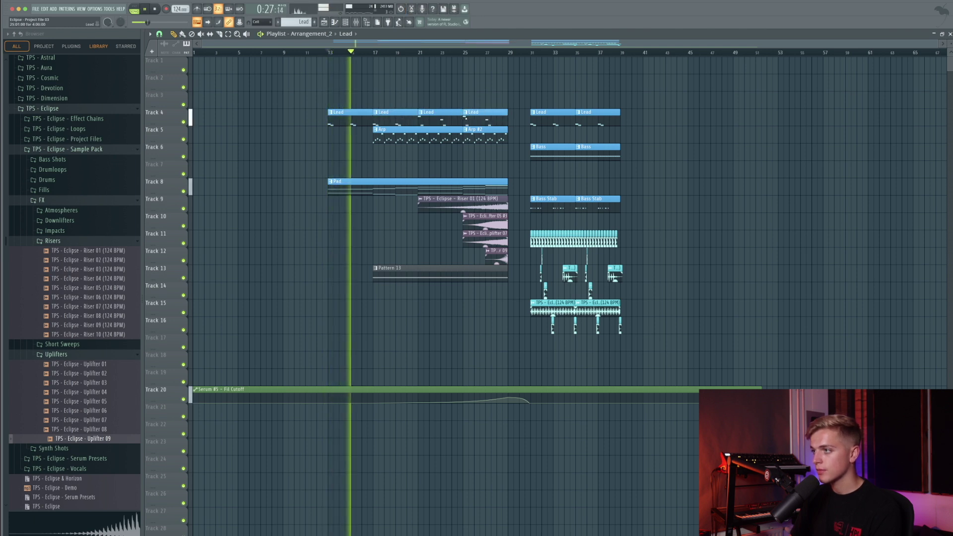
Step: Move the 8-bar Arp clip to bar 13 and add a 4-bar Arp clip at bar 21 on Track 5
drag(450, 133, 405, 133)
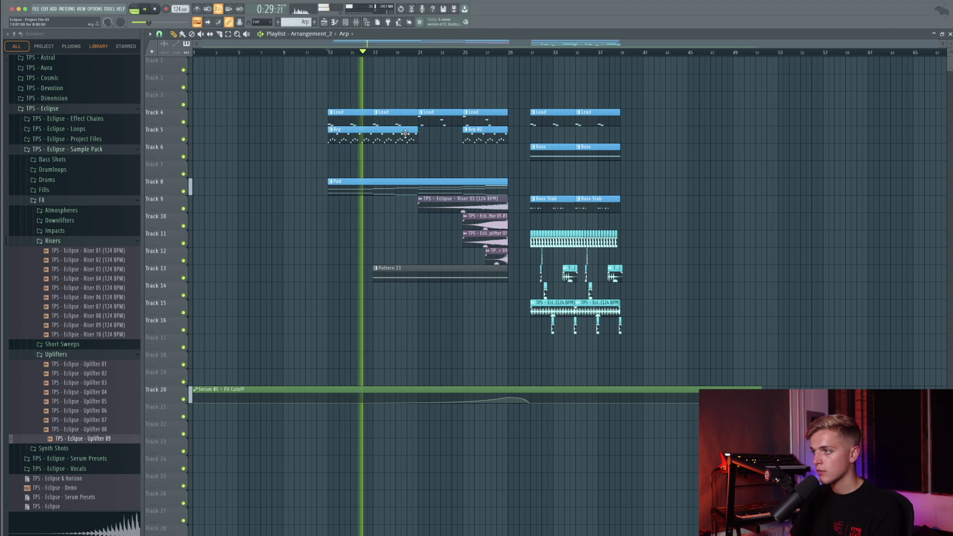
click(418, 150)
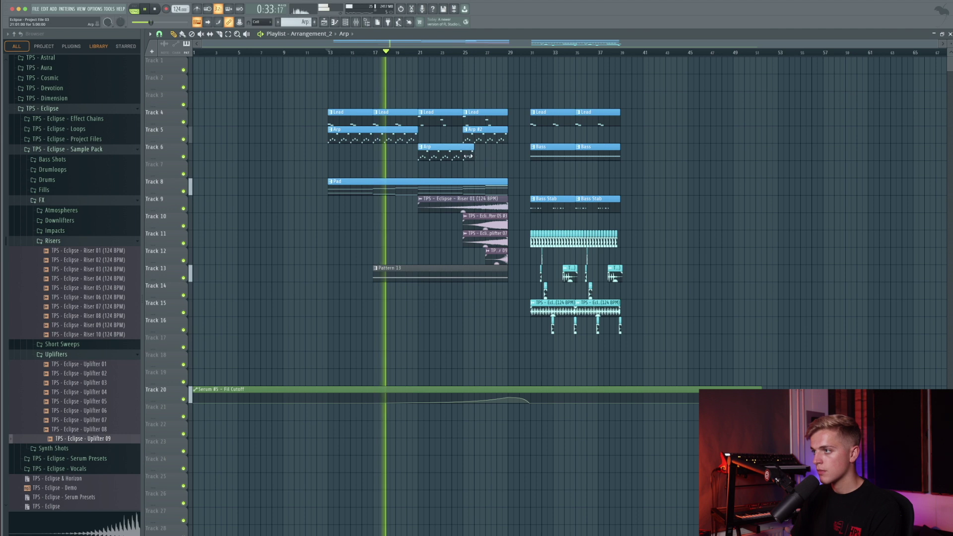
drag(445, 158, 444, 141)
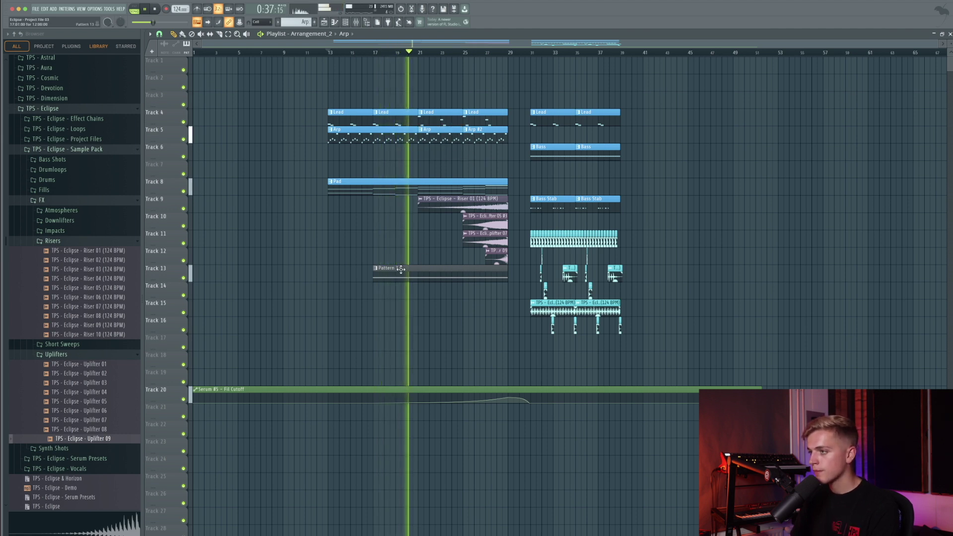
Step: Lower the master level of Serum #5 and set its LFO 1 to envelope mode with an 8-bar rate
click(349, 24)
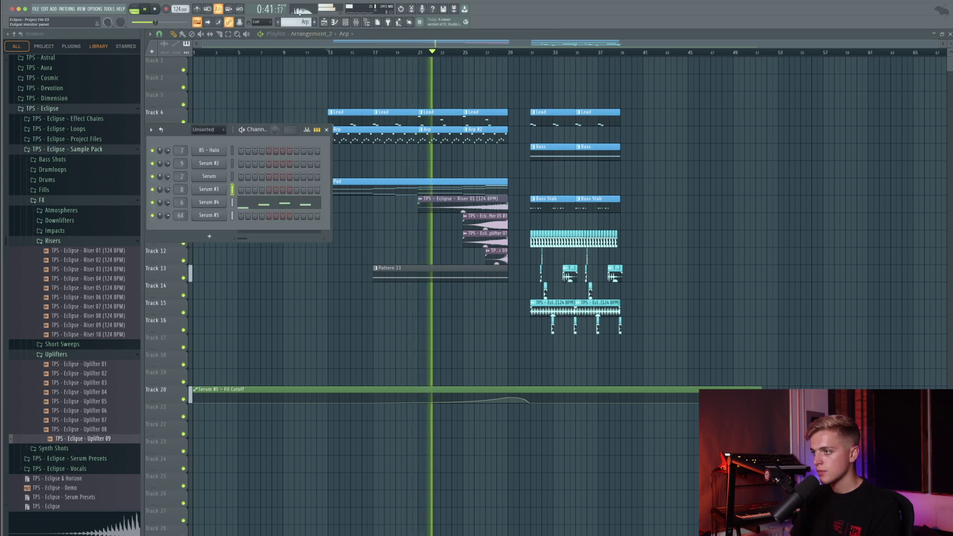
scroll(300, 21, down, 1)
scroll(300, 22, down, 2)
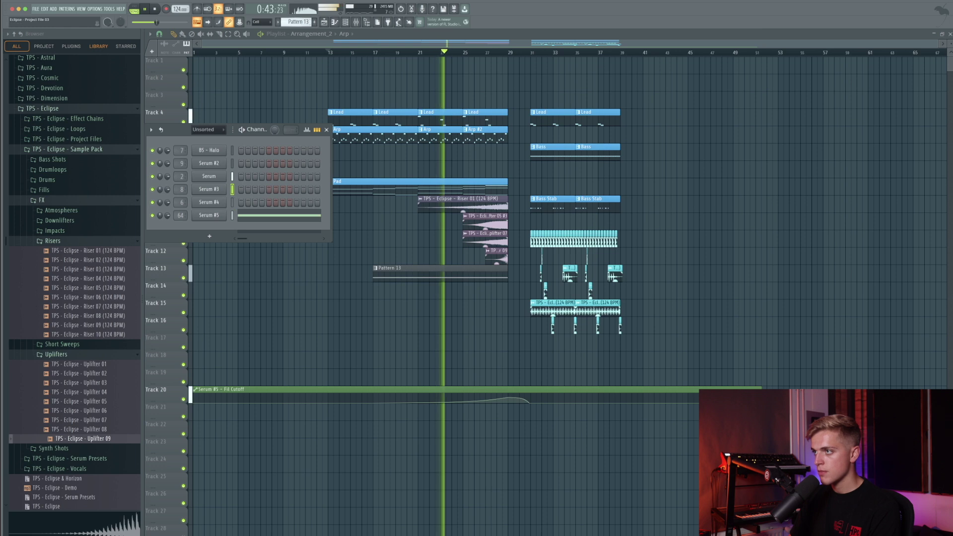
scroll(300, 21, up, 1)
click(218, 215)
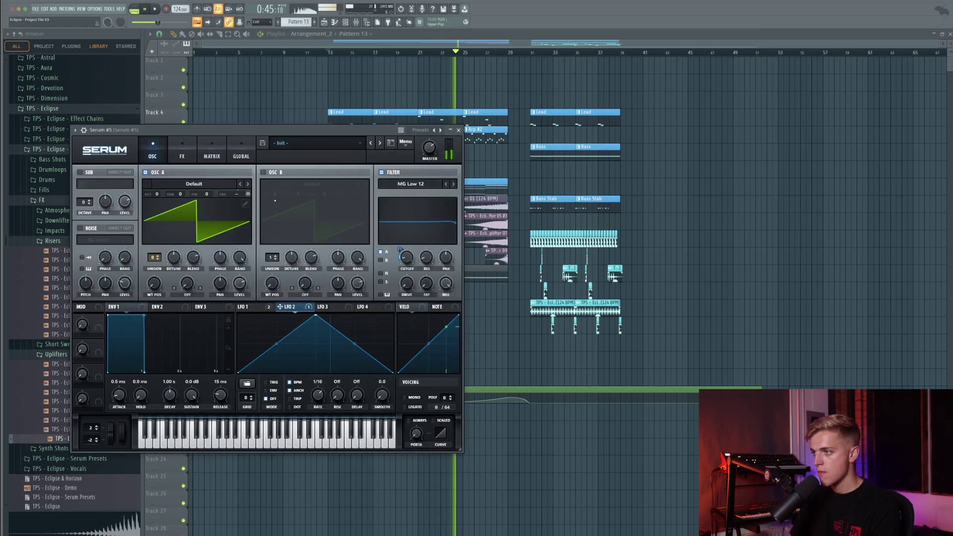
drag(430, 148, 429, 157)
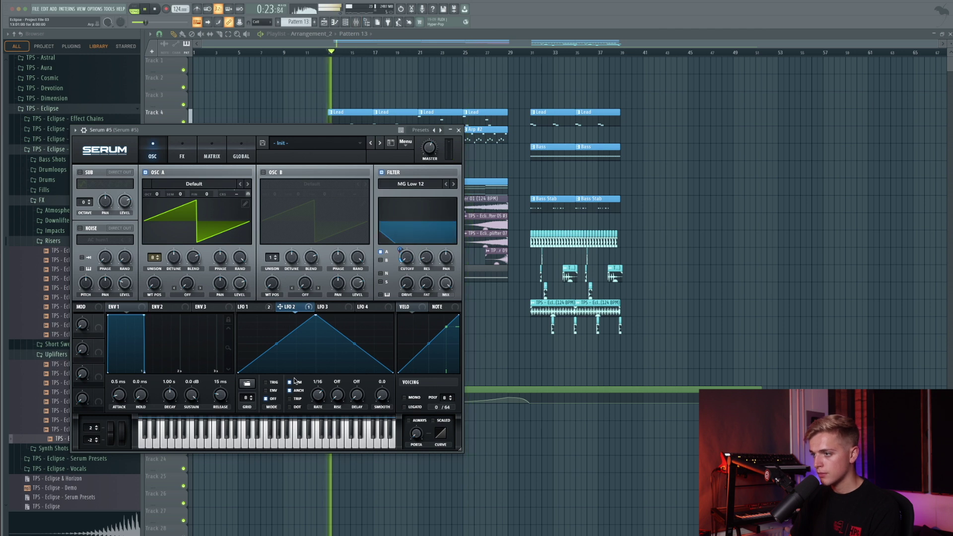
click(273, 391)
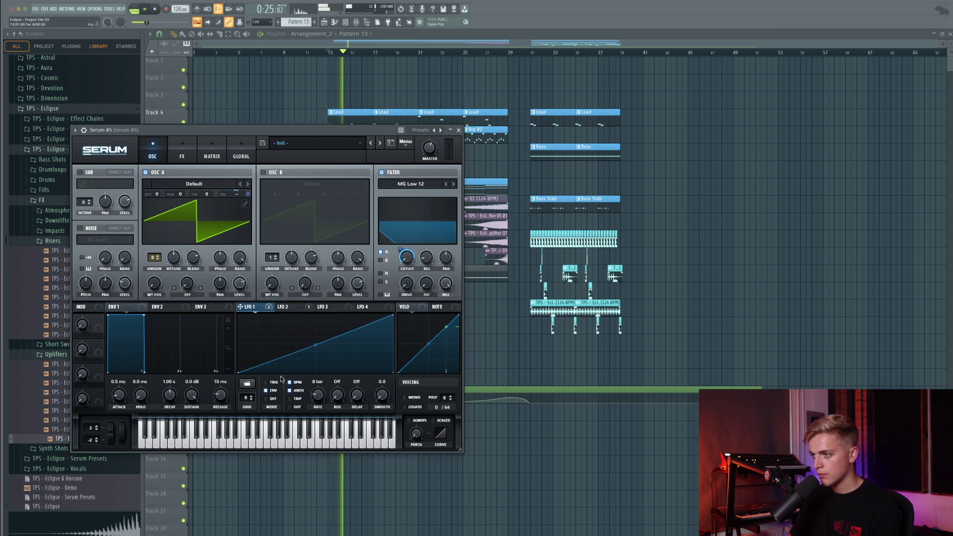
Step: Move the Pattern 13 clip on Track 13 to start at bar 21
drag(360, 134, 741, 166)
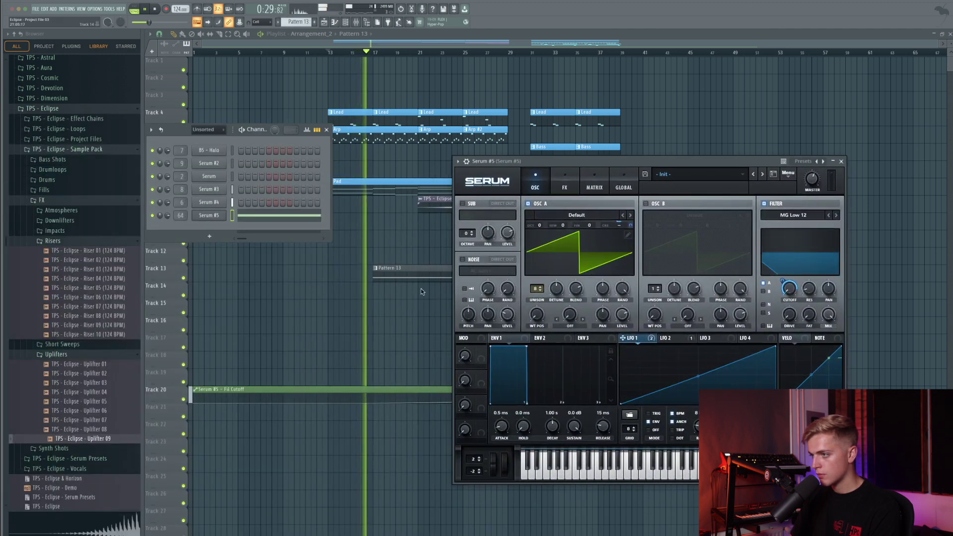
drag(400, 271, 446, 271)
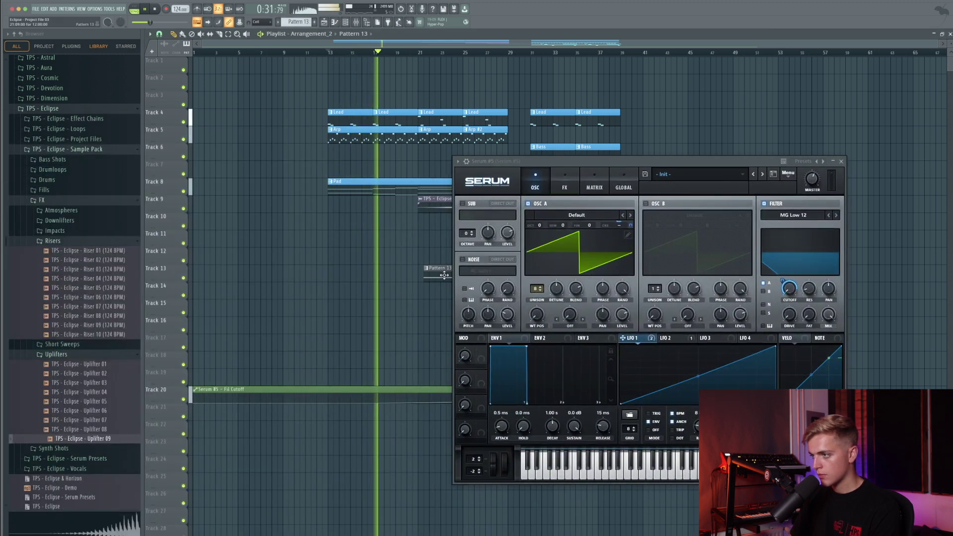
click(841, 161)
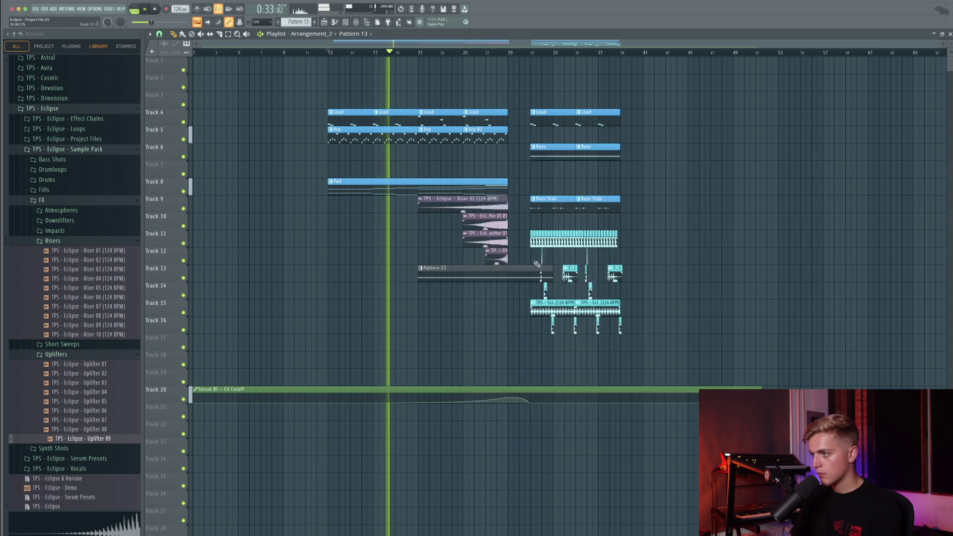
Step: Trim Pattern 13 to end at bar 29 and shift it with the riser and uplifter clips down one track
drag(550, 271, 487, 203)
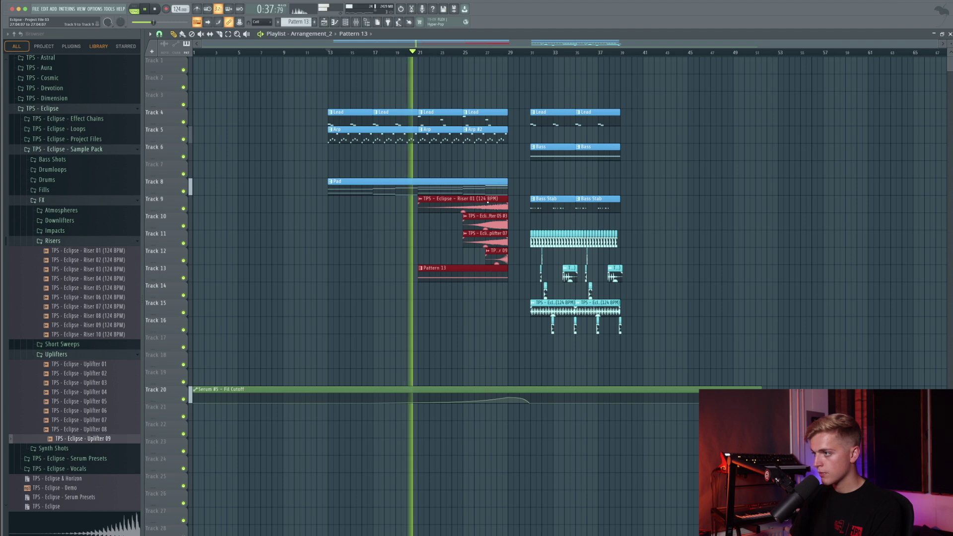
key(shift+Down)
super+click(523, 194)
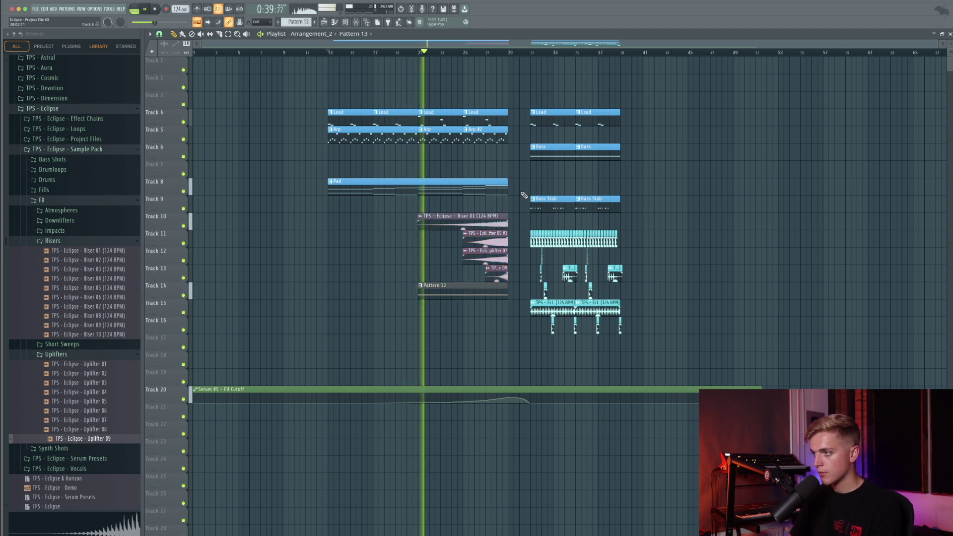
Step: Create an automation clip for the stereo separation of the Serum #5 mixer track
key(F9)
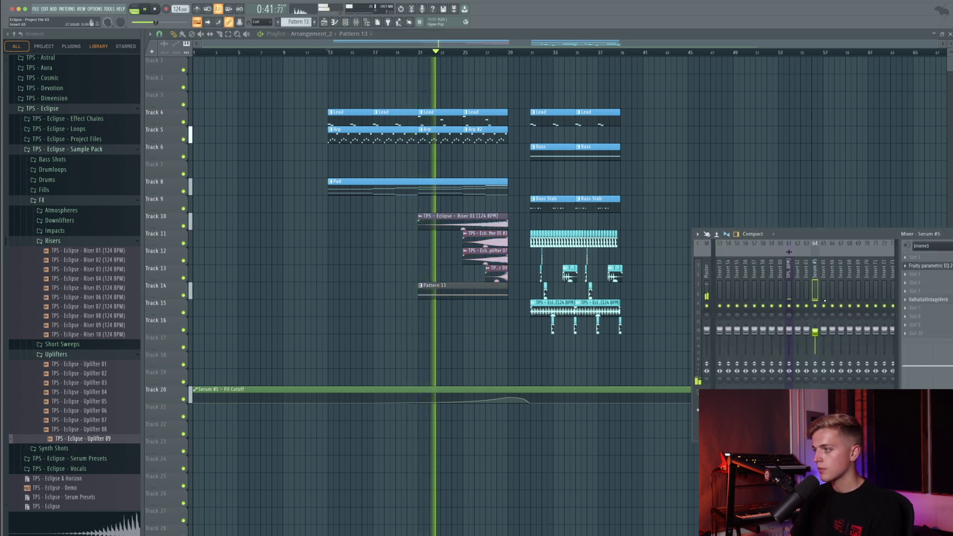
key(space)
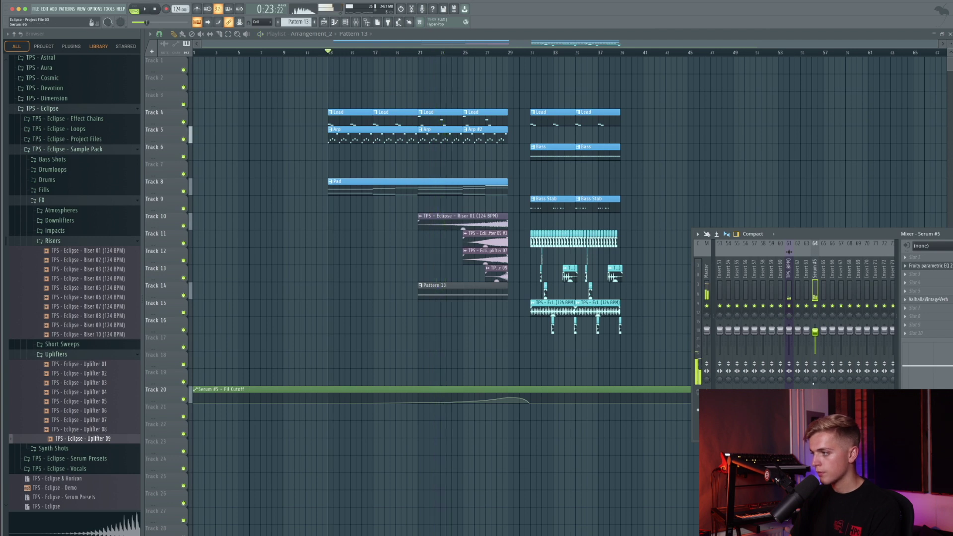
right_click(707, 379)
click(695, 440)
key(F9)
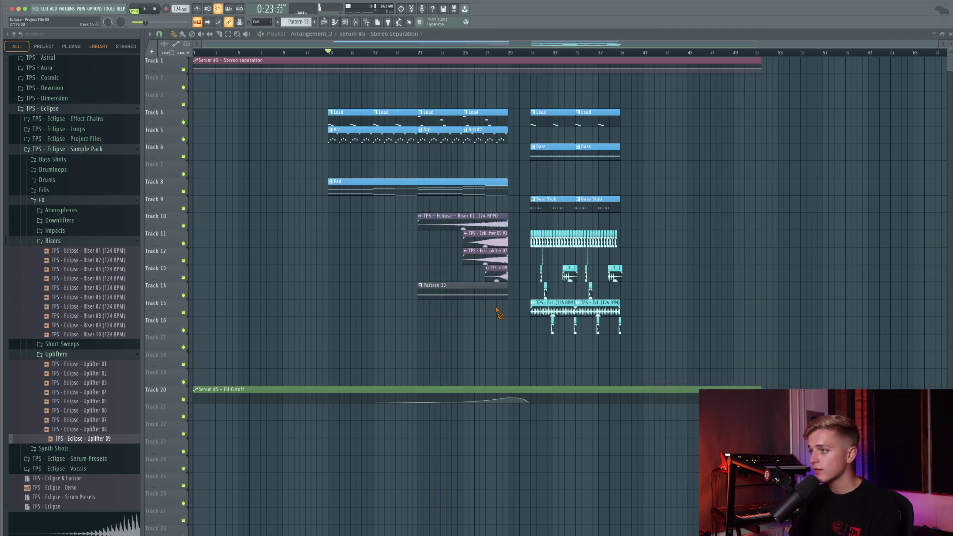
Step: Place the stereo separation automation on Track 15 and shape it to change gradually from bar 21, dipping to its low point at bar 29
drag(309, 60, 308, 304)
click(409, 52)
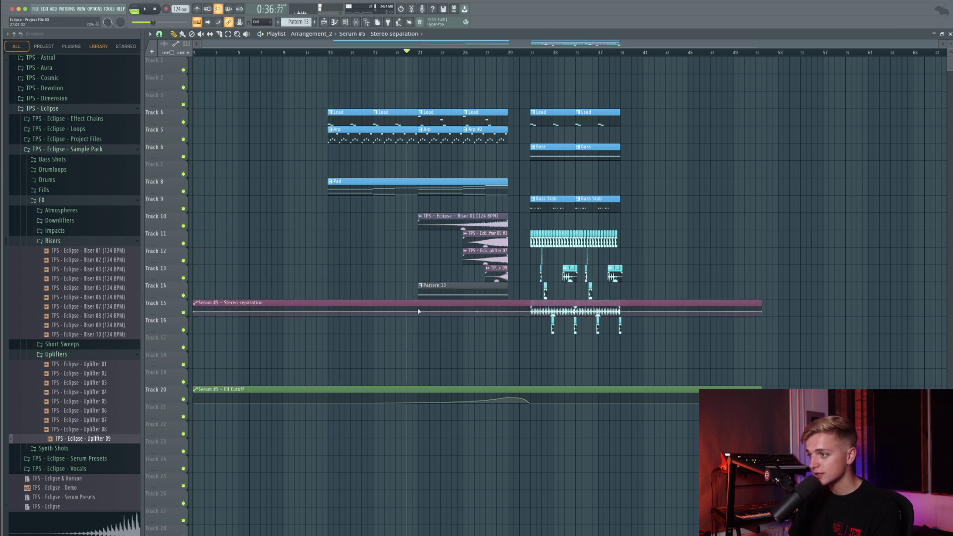
key(space)
right_click(500, 313)
drag(501, 313, 511, 310)
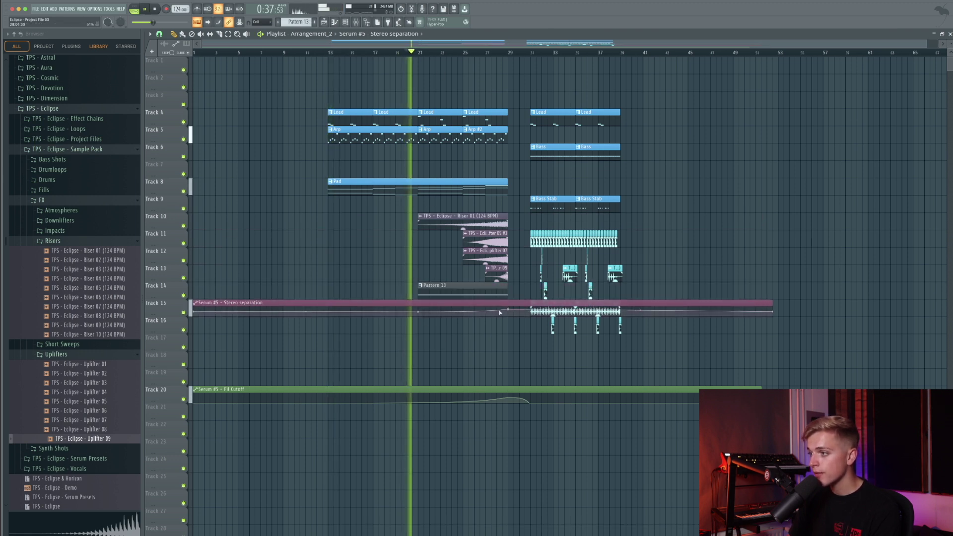
click(359, 22)
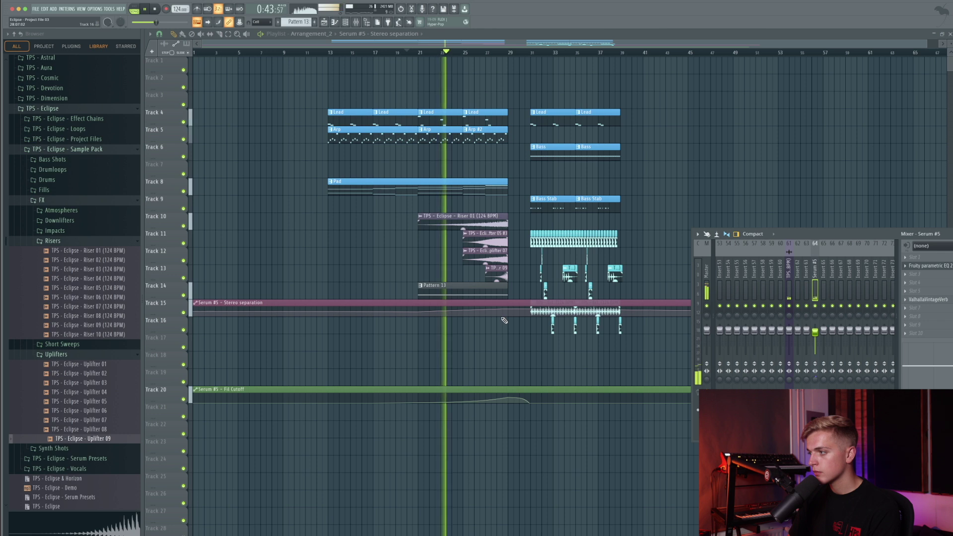
key(F9)
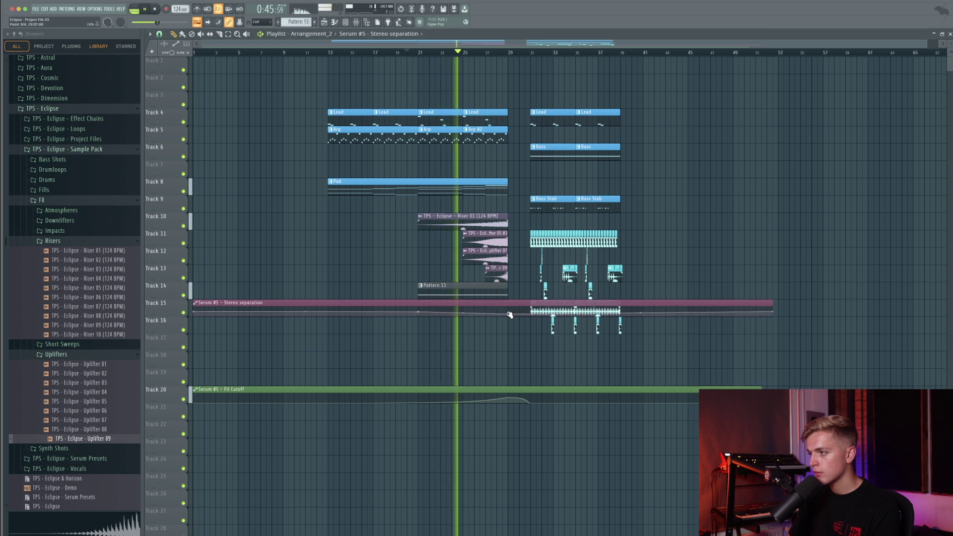
Step: Lower the Serum #5 mixer volume slightly and move the stereo separation and Fil Cutoff automation clips to Tracks 18 and 19
key(F9)
drag(824, 343, 824, 348)
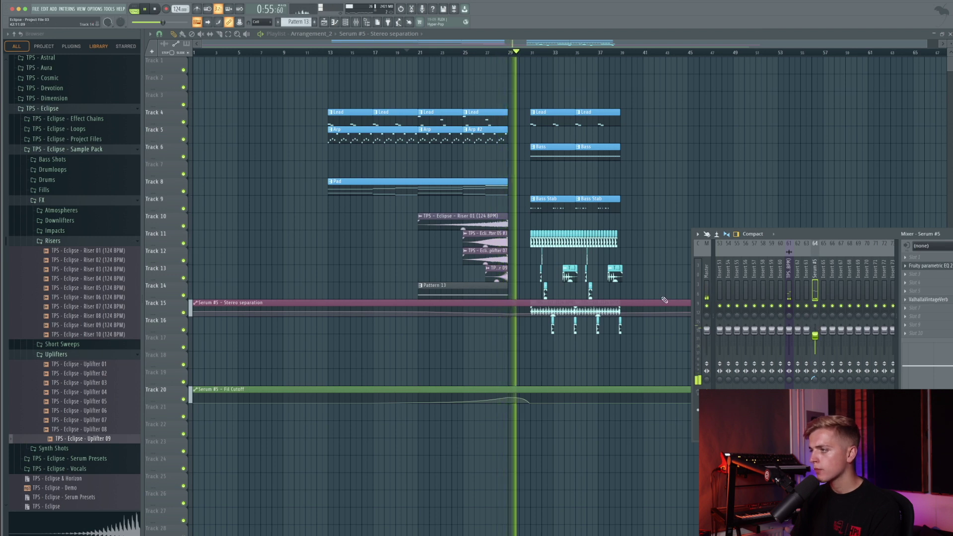
key(F9)
drag(661, 304, 607, 367)
key(ctrl+a)
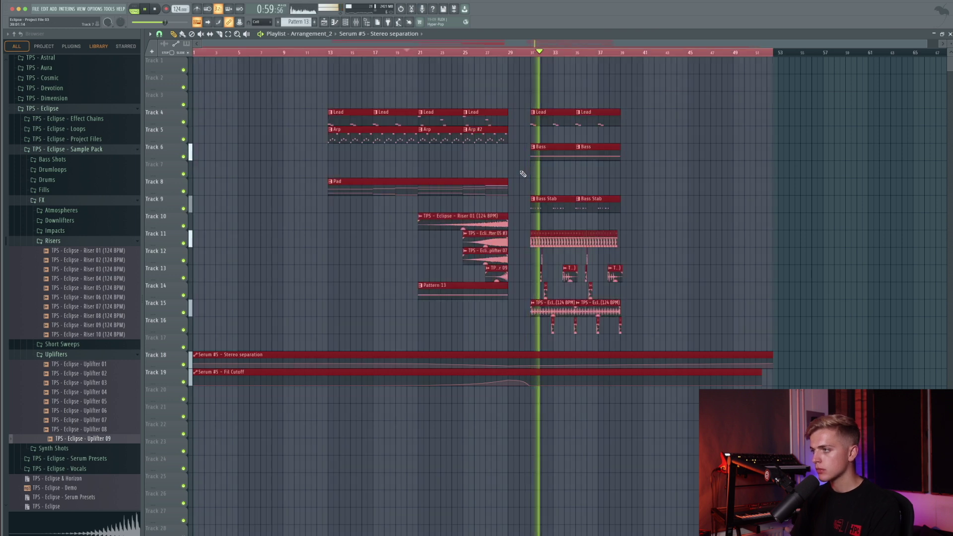
key(ctrl+r)
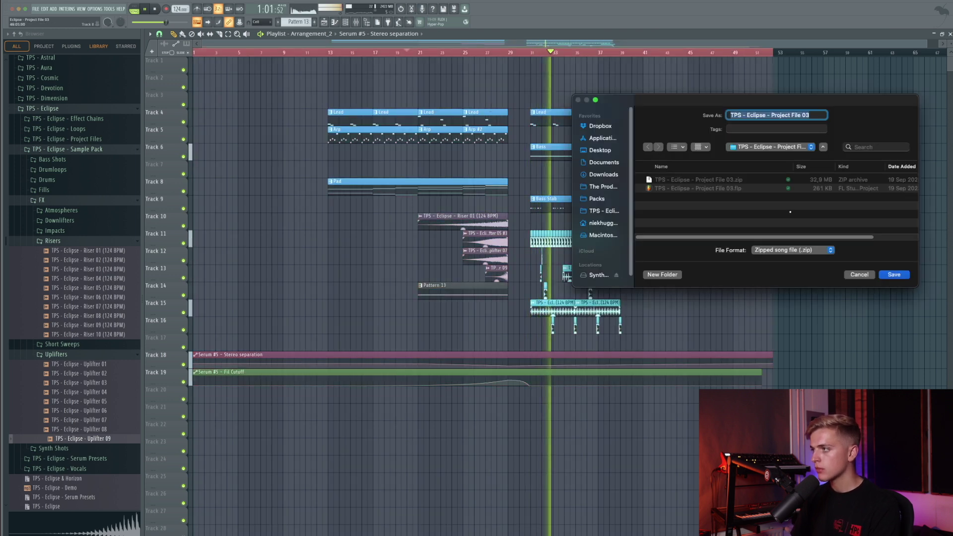
click(866, 279)
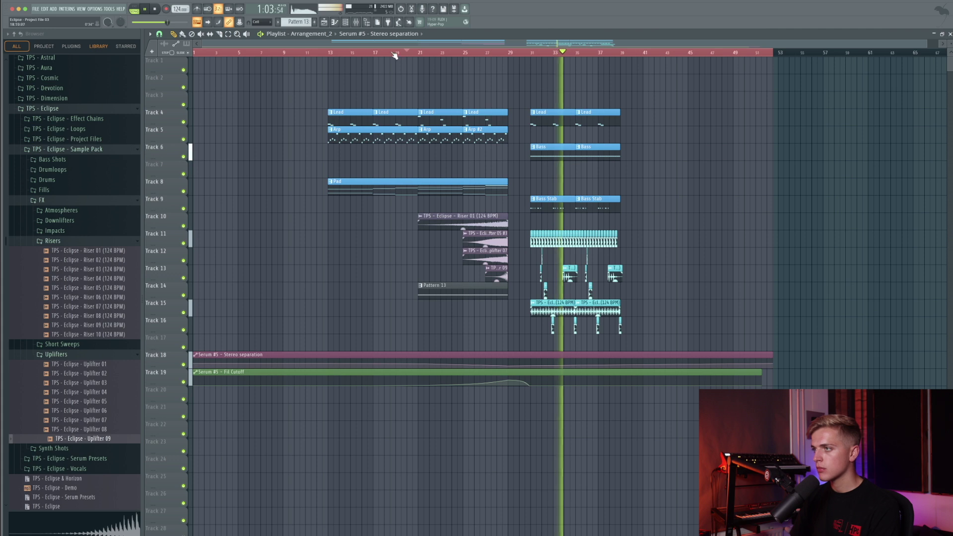
Step: Play back the build-up from bar 13 and add a new Serum instance in the empty Pattern 14
click(332, 53)
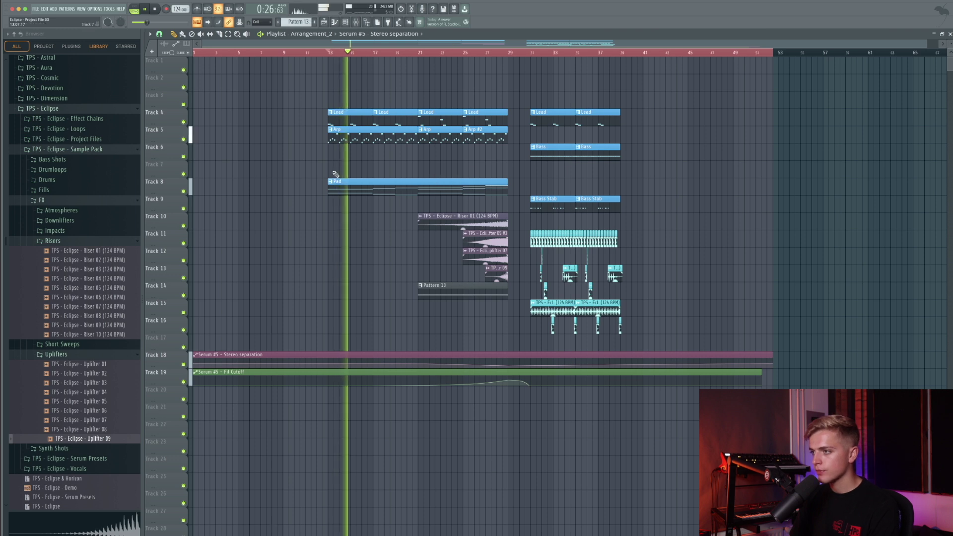
key(space)
click(346, 23)
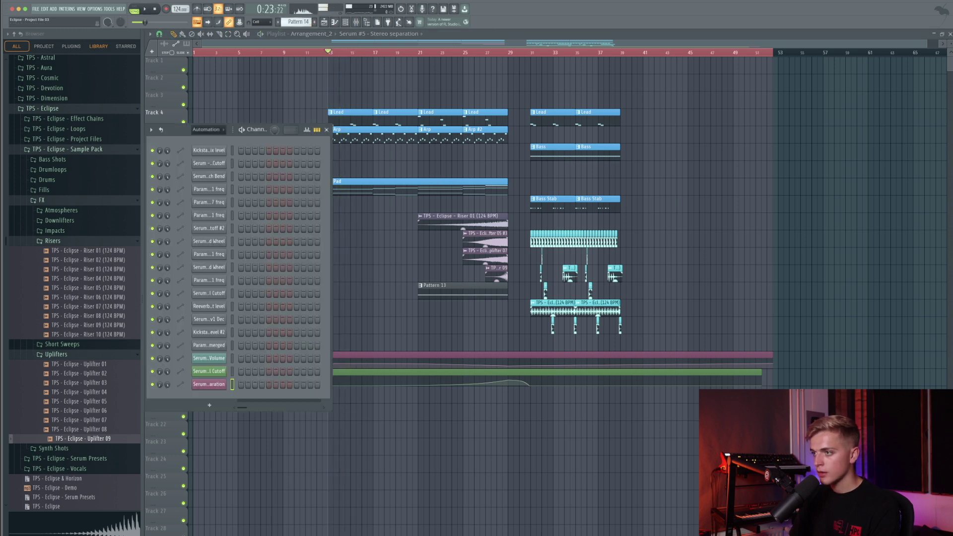
click(463, 291)
click(60, 9)
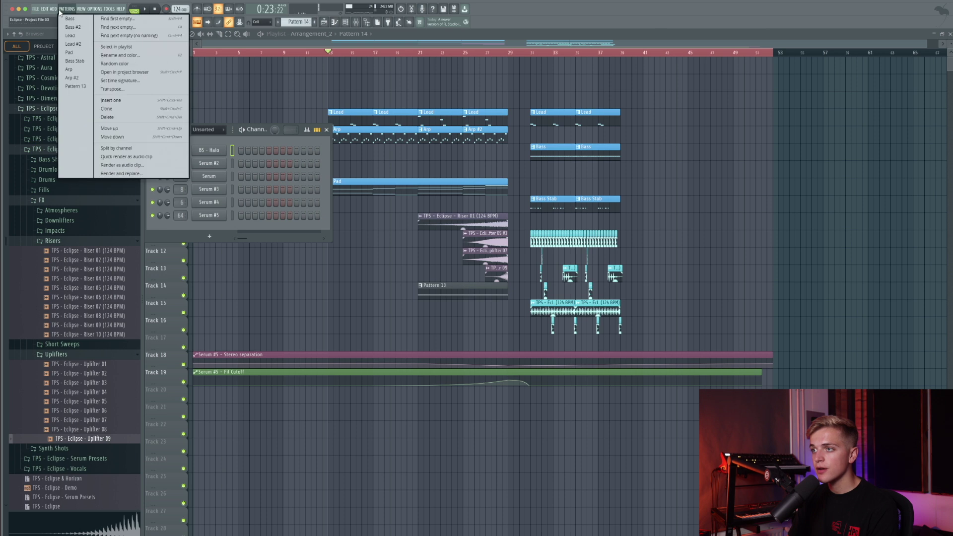
mouse_move(54, 9)
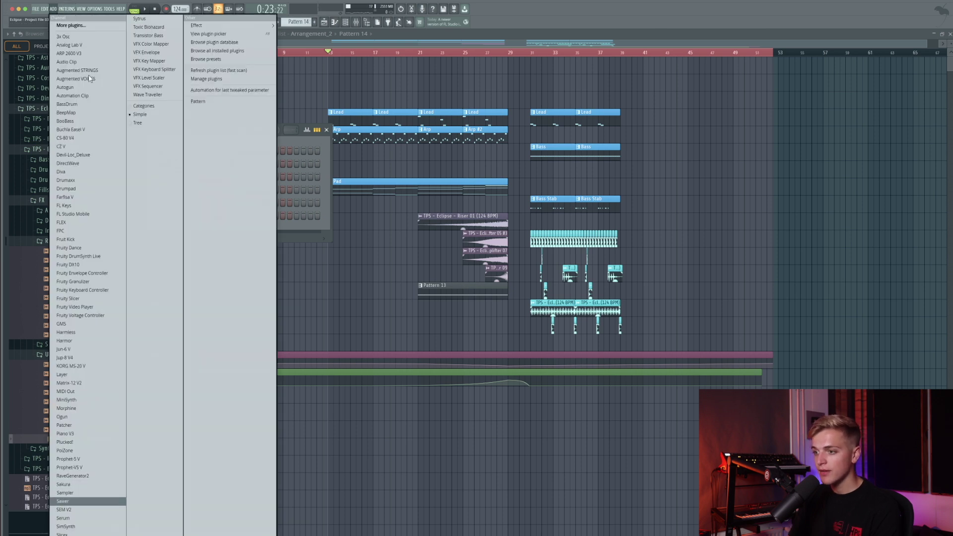
key(s)
key(s)
key(Return)
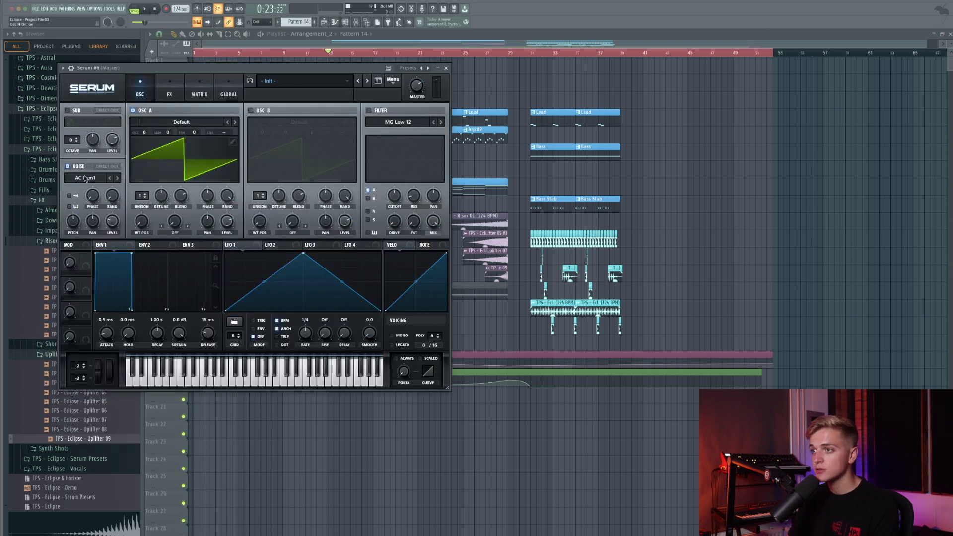
Step: Set the new Serum's noise oscillator to J106 Chorus and turn off oscillator A
click(85, 177)
mouse_move(100, 189)
click(191, 246)
click(134, 111)
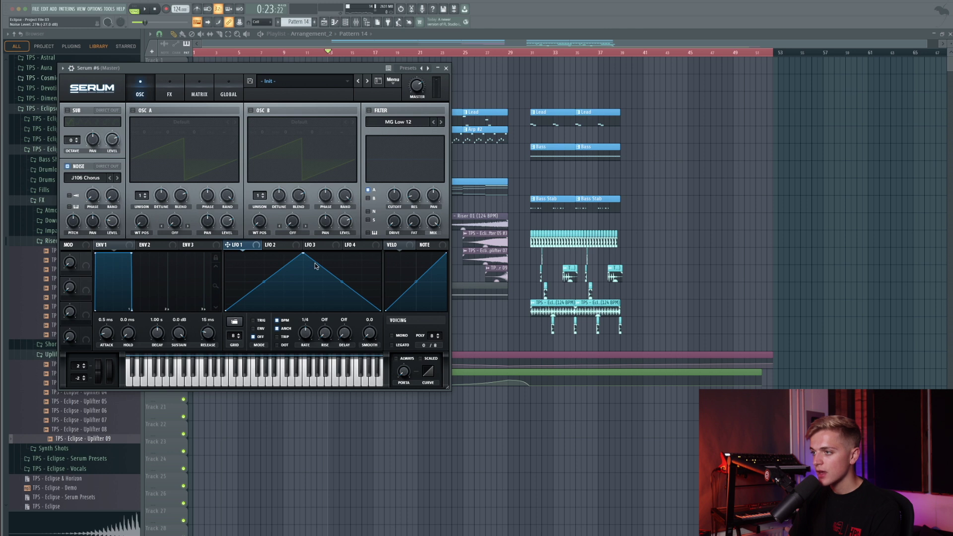
Step: Shape LFO 1 into a rising 16 bar triggered ramp with a raised start and assign it to the cutoff of the noise-fed MG Low 12 filter
drag(308, 256, 373, 243)
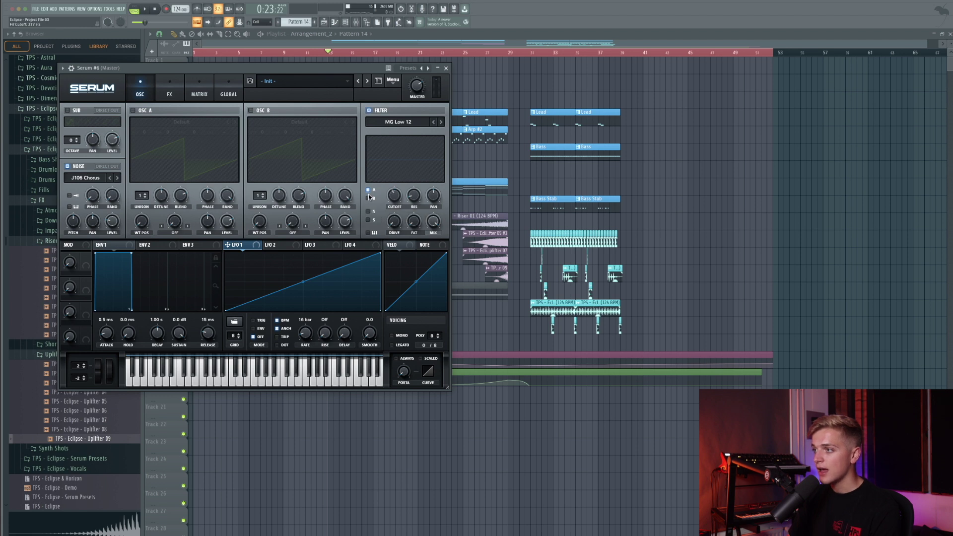
click(269, 246)
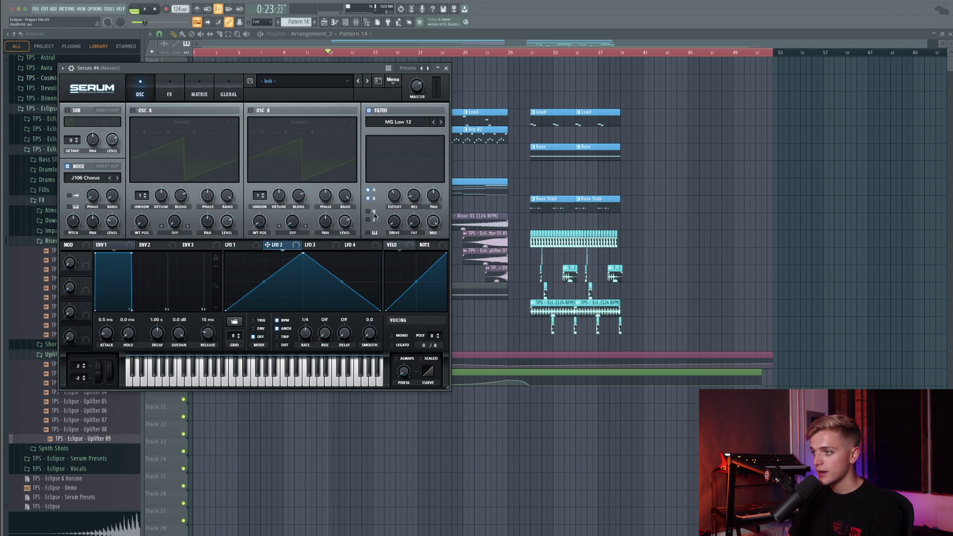
click(239, 245)
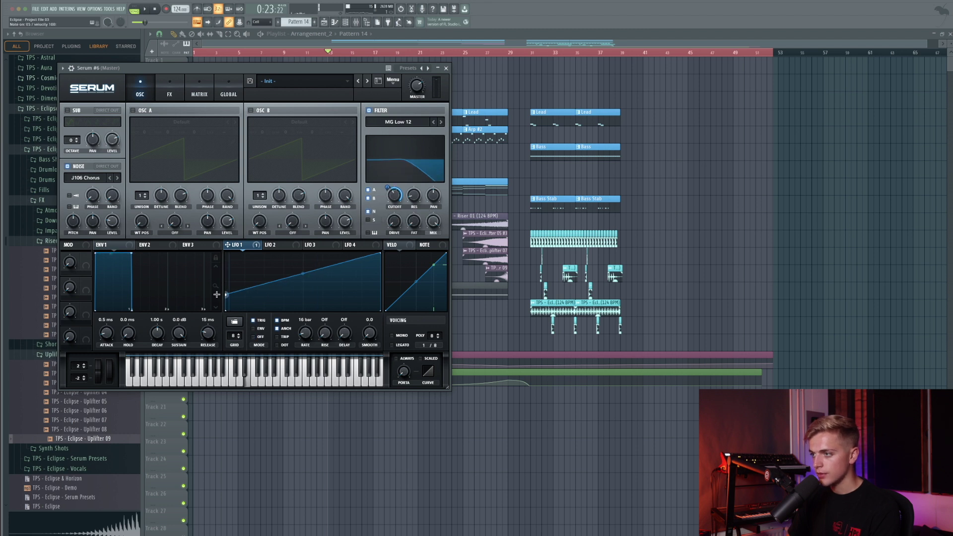
Step: Assign LFO 2 to the filter cutoff and set its rate to 5.3 Hz without BPM sync
drag(297, 245, 395, 196)
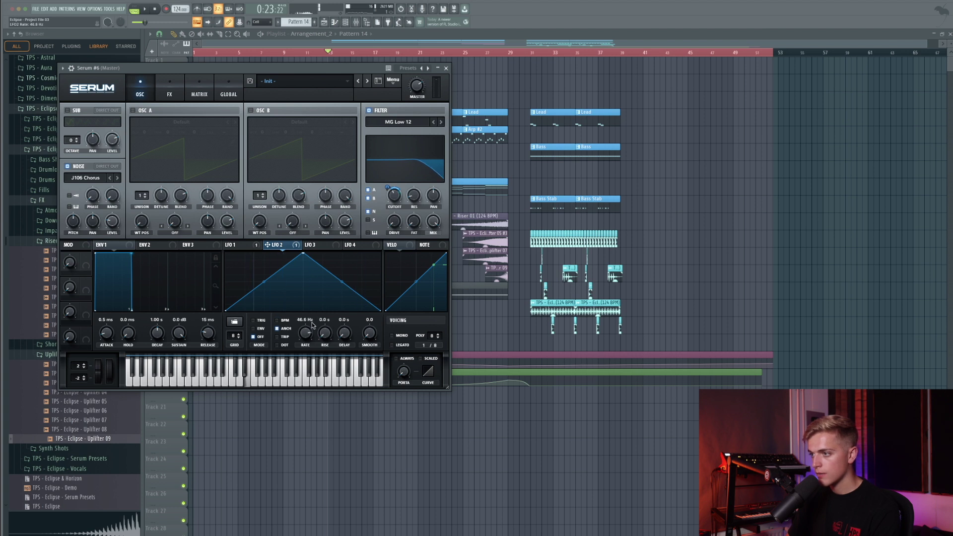
drag(305, 352, 284, 323)
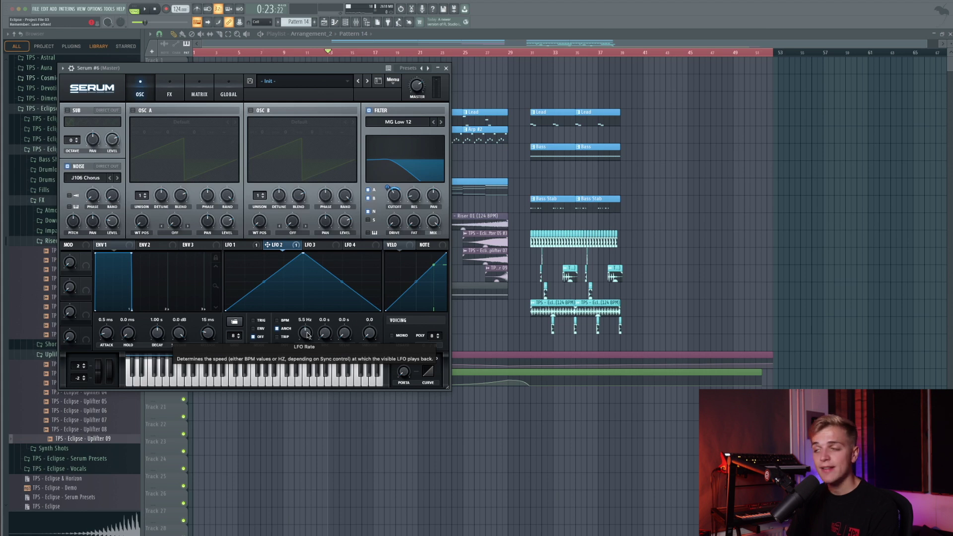
drag(306, 332, 311, 323)
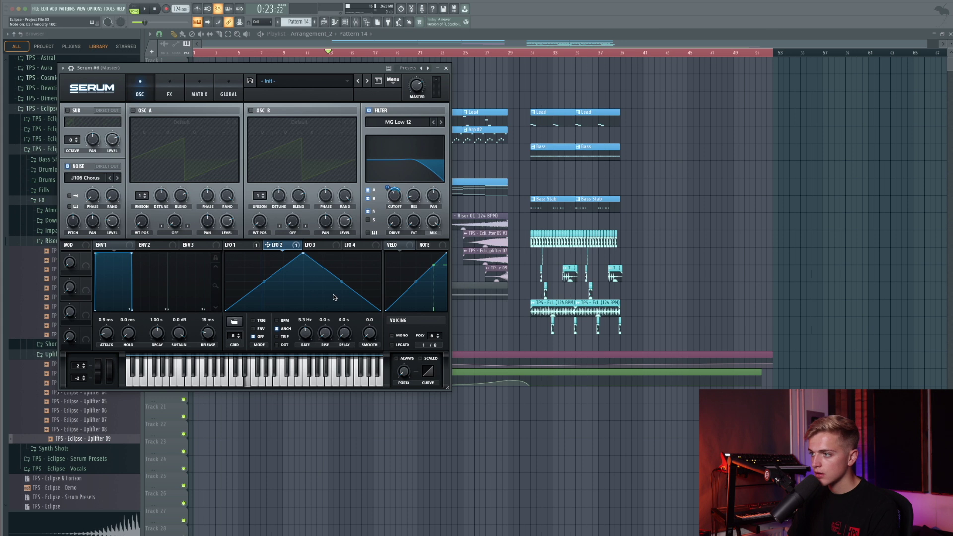
Step: Place Pattern 14 on Track 15 and make it span bars 13 to 29
right_click(474, 323)
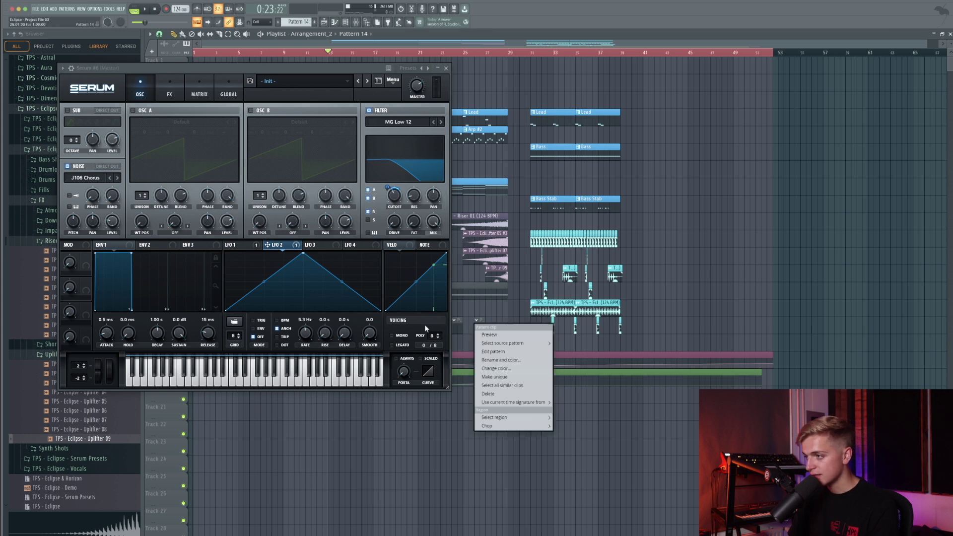
right_click(484, 319)
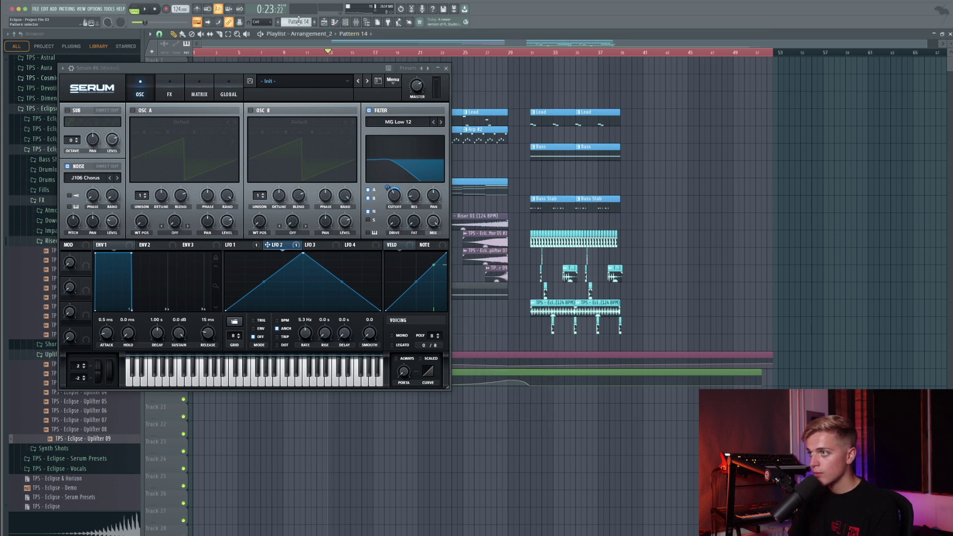
click(446, 68)
click(346, 23)
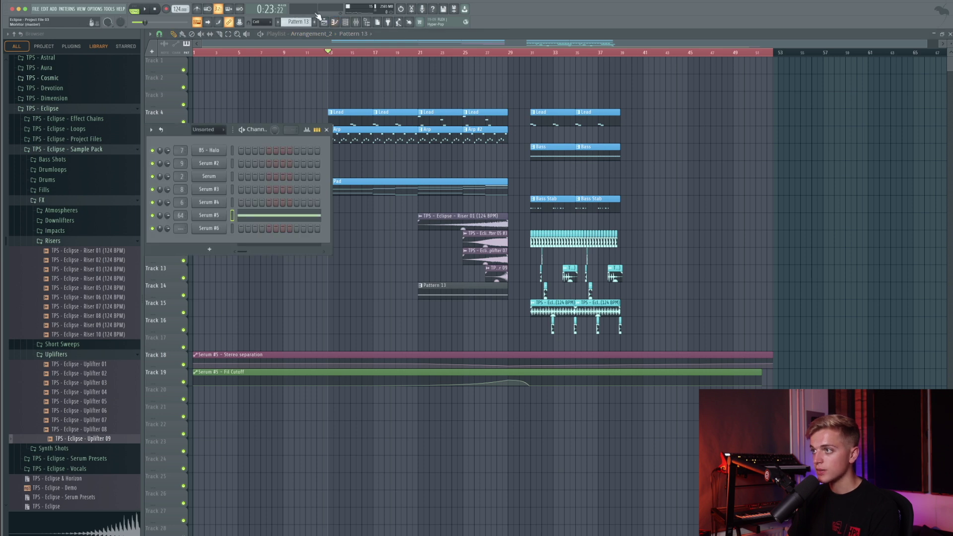
key(F6)
click(328, 310)
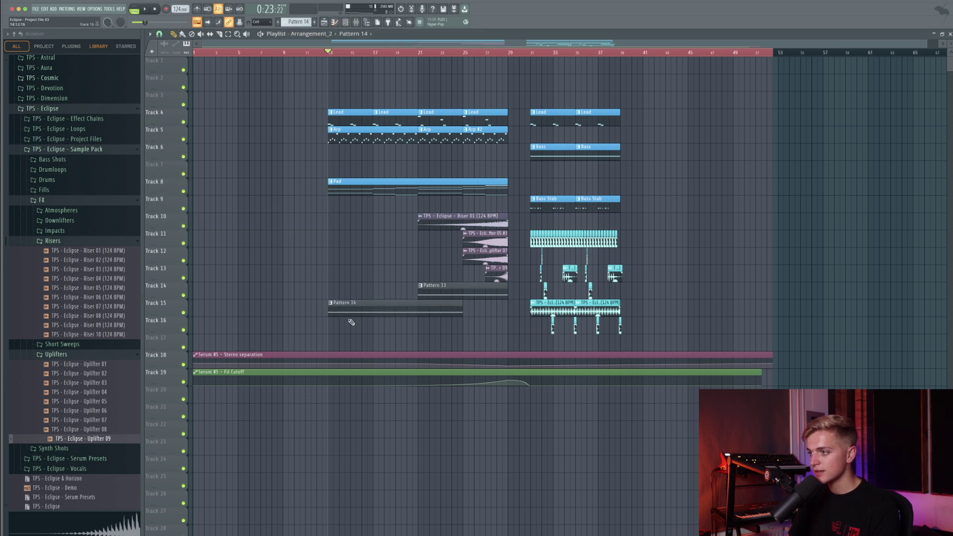
double_click(505, 309)
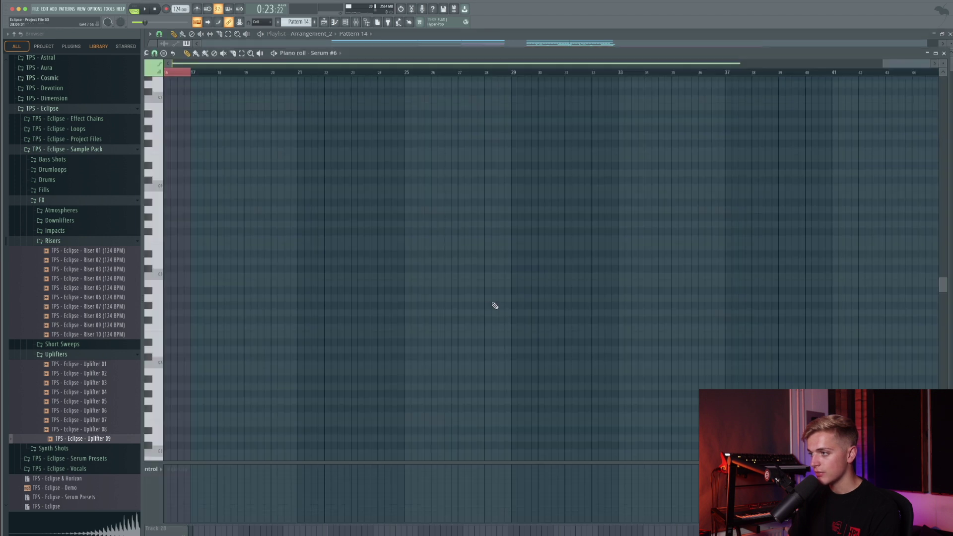
drag(910, 341, 929, 342)
click(943, 53)
Step: Play the build-up, set Serum #6's LFO 2 rate to 2.4 Hz and create an automation clip for it
key(space)
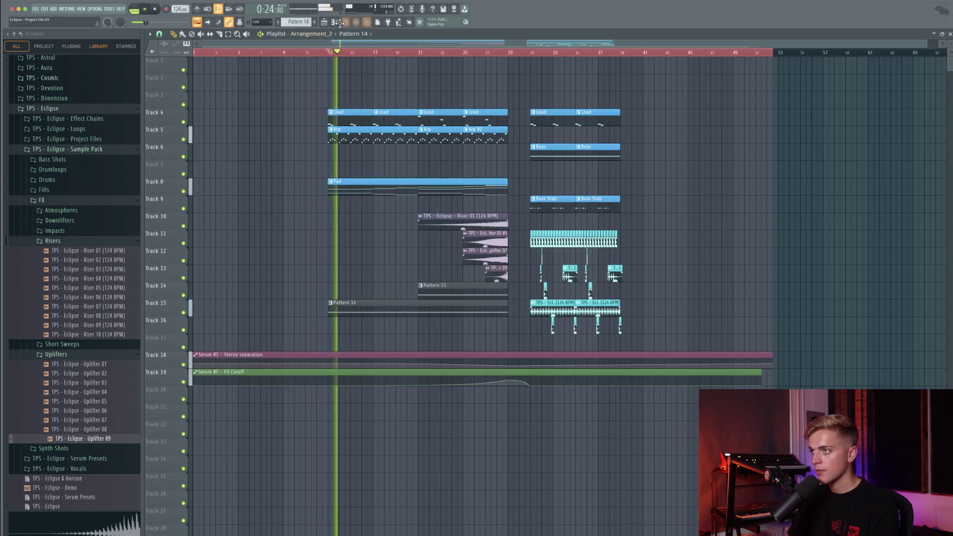
key(F6)
click(211, 227)
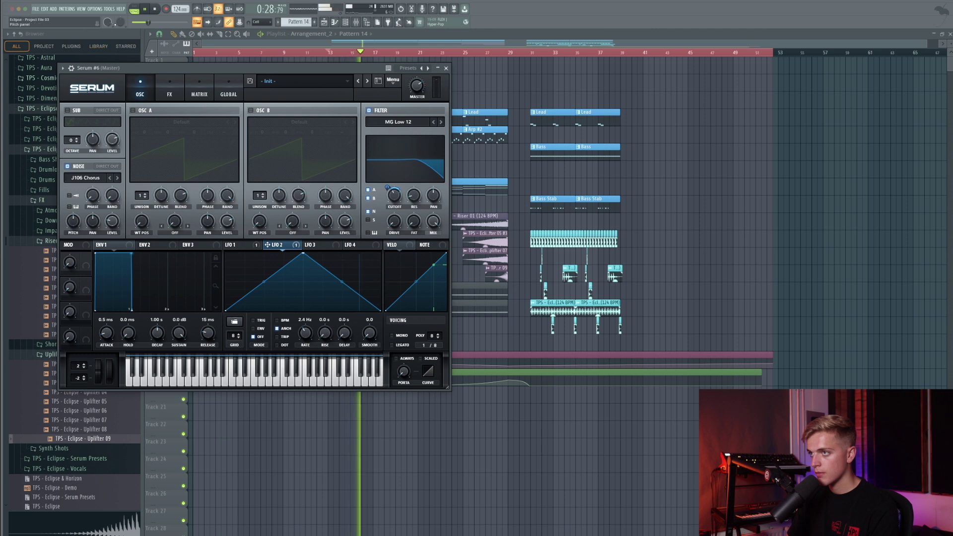
click(109, 9)
mouse_move(149, 117)
click(232, 174)
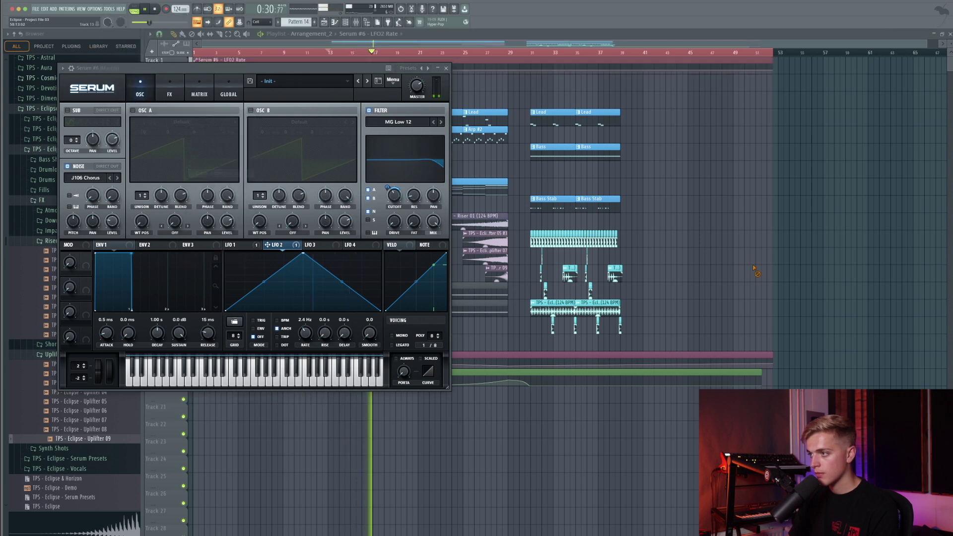
Step: Move the LFO2 Rate automation clip to Track 17 and shape it to rise gradually to a peak at bar 29
key(space)
click(447, 68)
drag(440, 60, 387, 339)
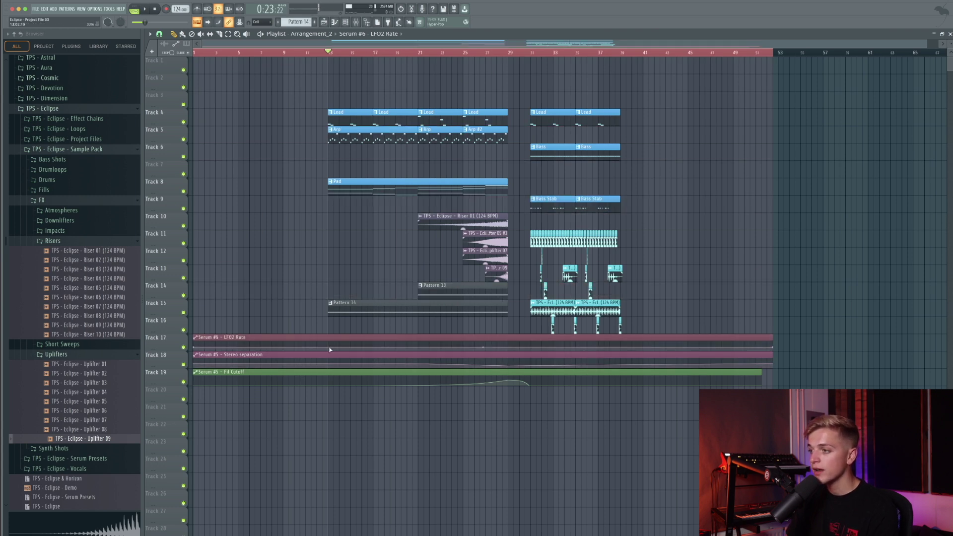
key(space)
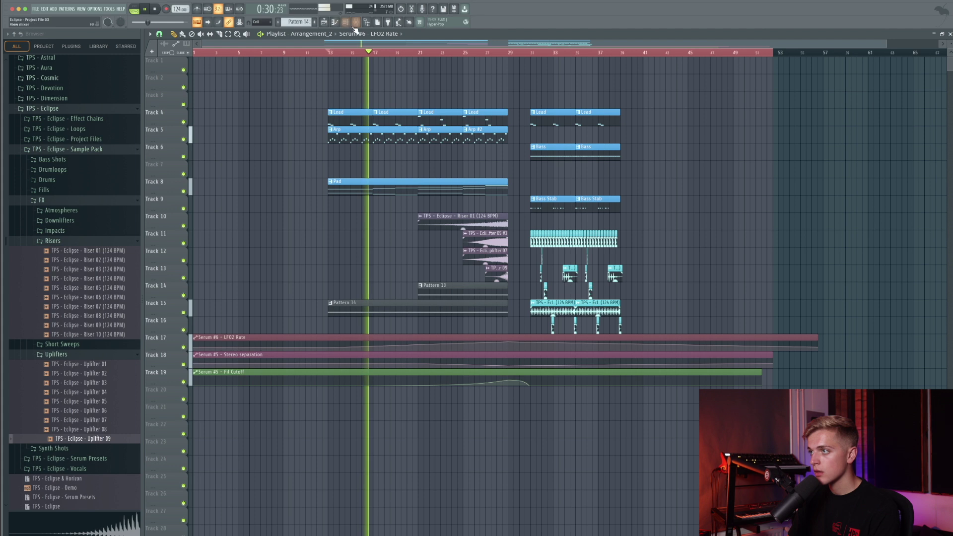
Step: Bend Serum #6's LFO 1 ramp into an upward-bowed curve so the filter opens sooner, and audition it
key(F9)
key(F6)
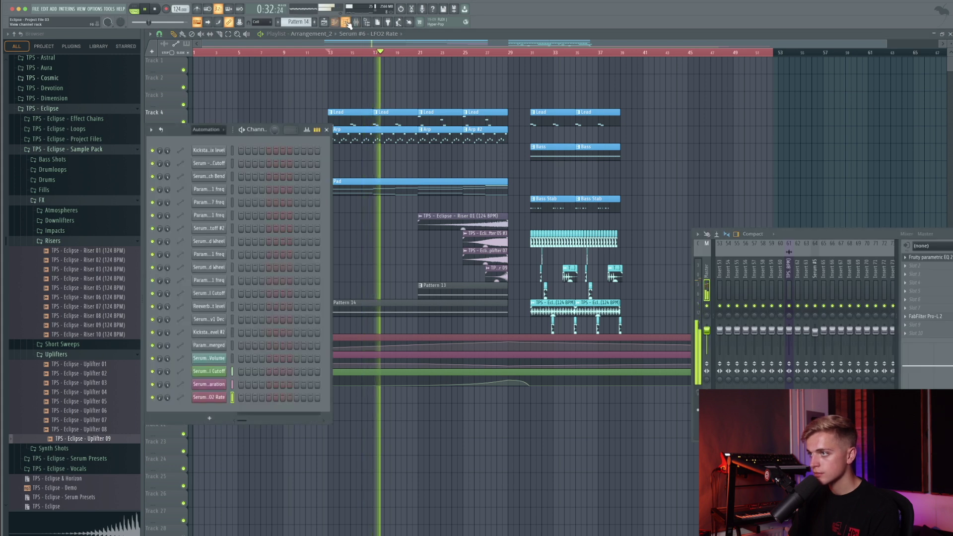
click(358, 306)
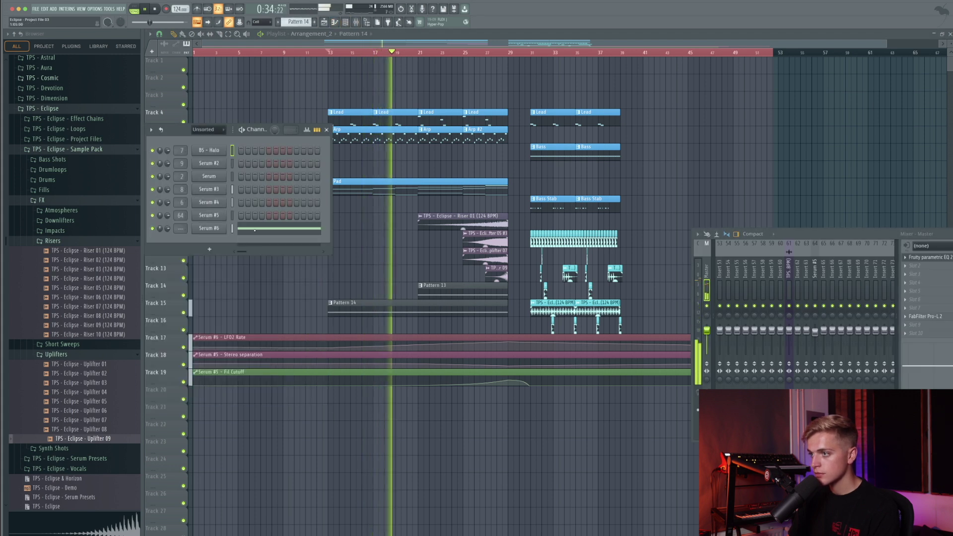
click(209, 228)
click(235, 245)
key(space)
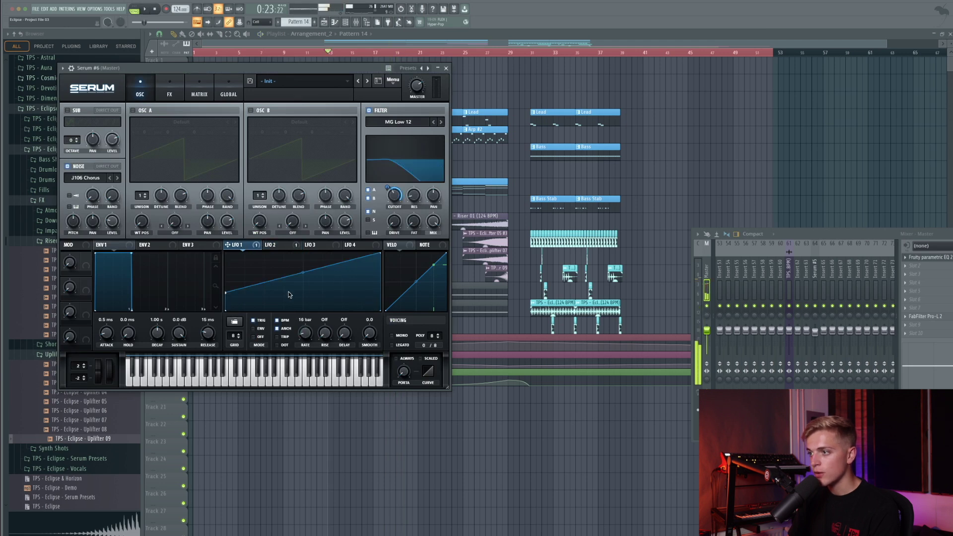
key(space)
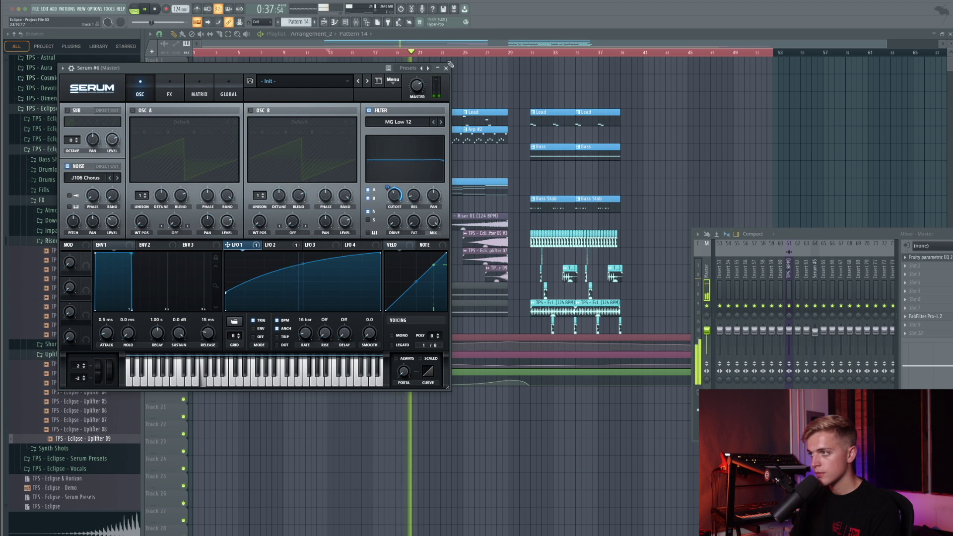
click(446, 68)
Step: Reshape the LFO2 Rate automation on Track 17 to peak at bar 25 and dip at bar 29
scroll(442, 249, up, 3)
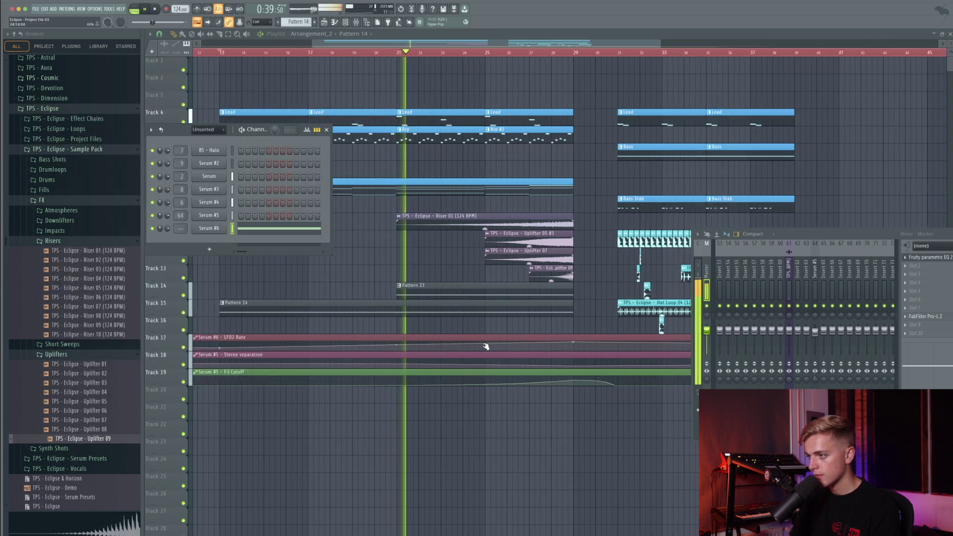
key(F12)
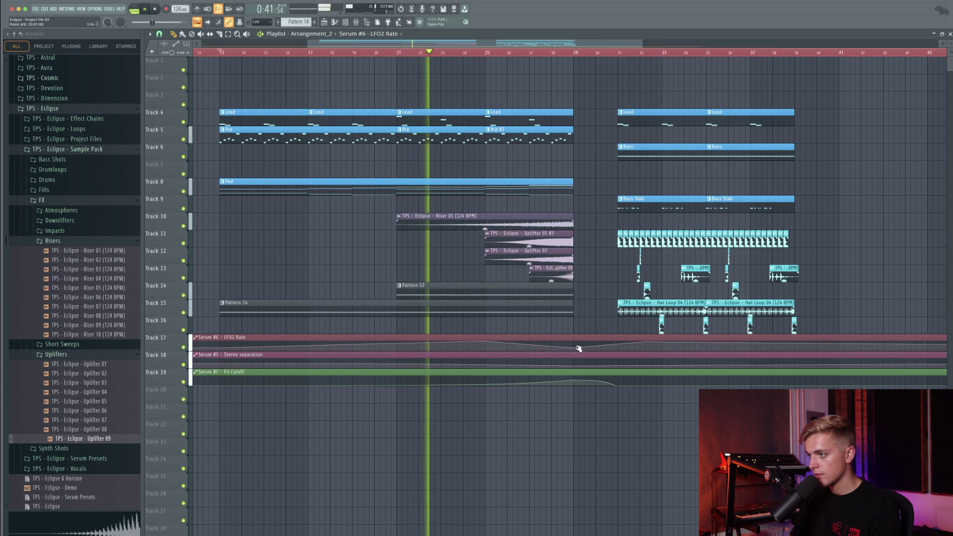
scroll(486, 268, down, 3)
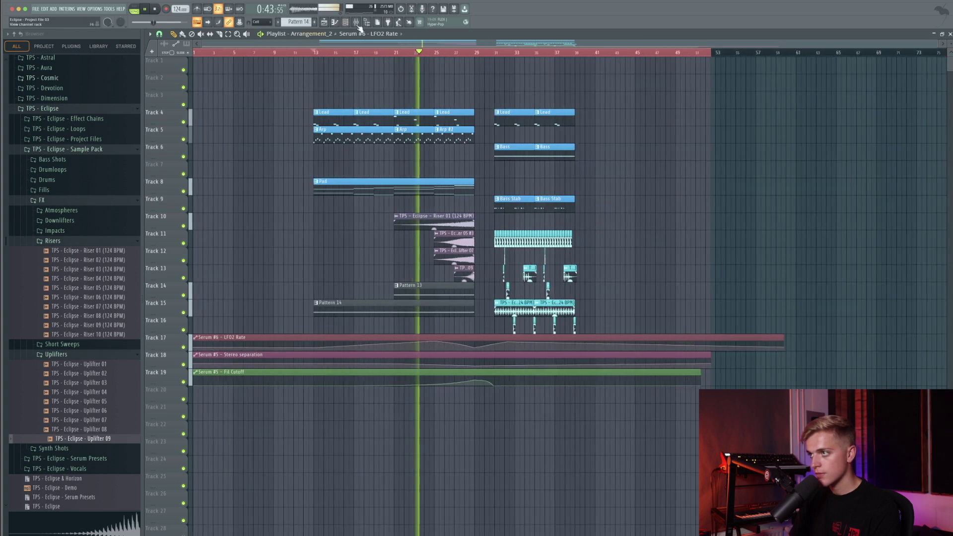
Step: Route Serum #6 to mixer track 67 and add Fruity Balance to that track
key(F6)
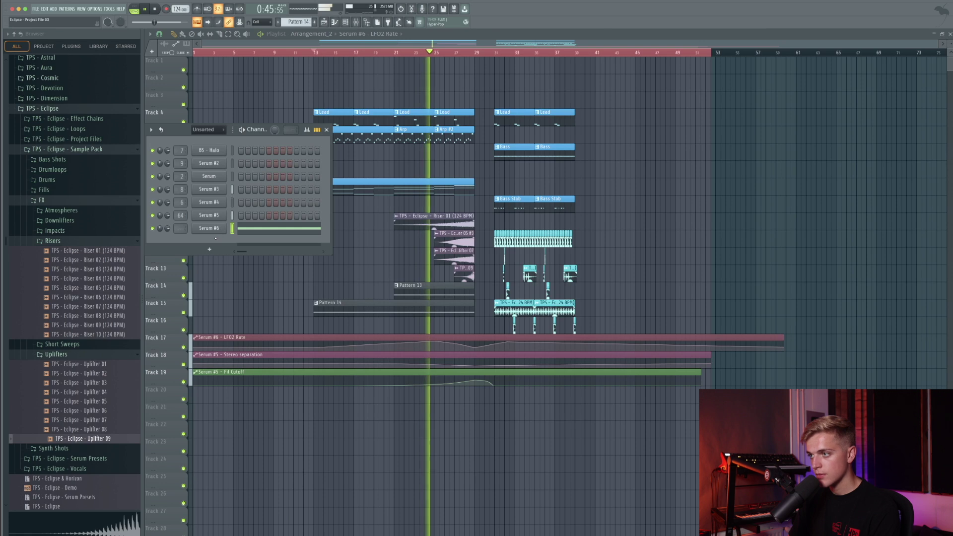
key(F6)
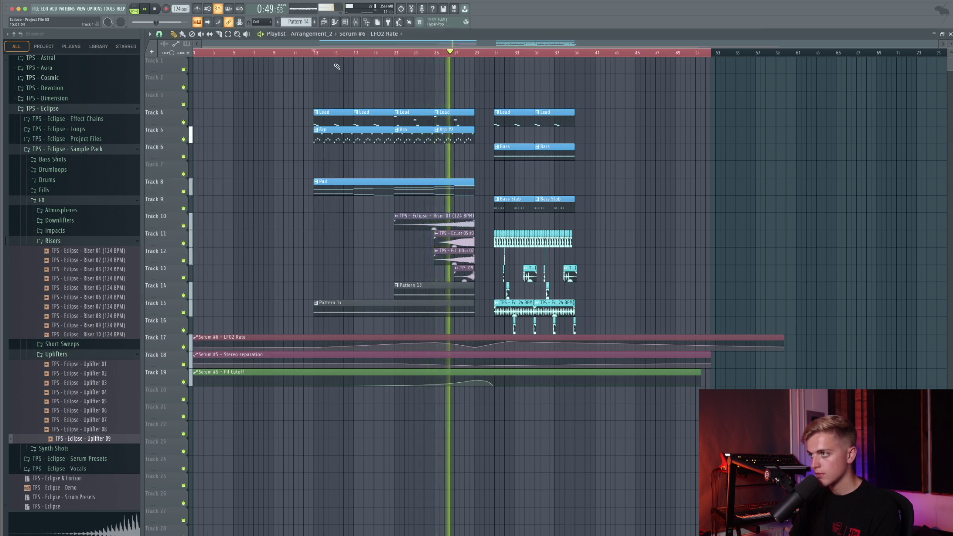
click(346, 22)
click(356, 23)
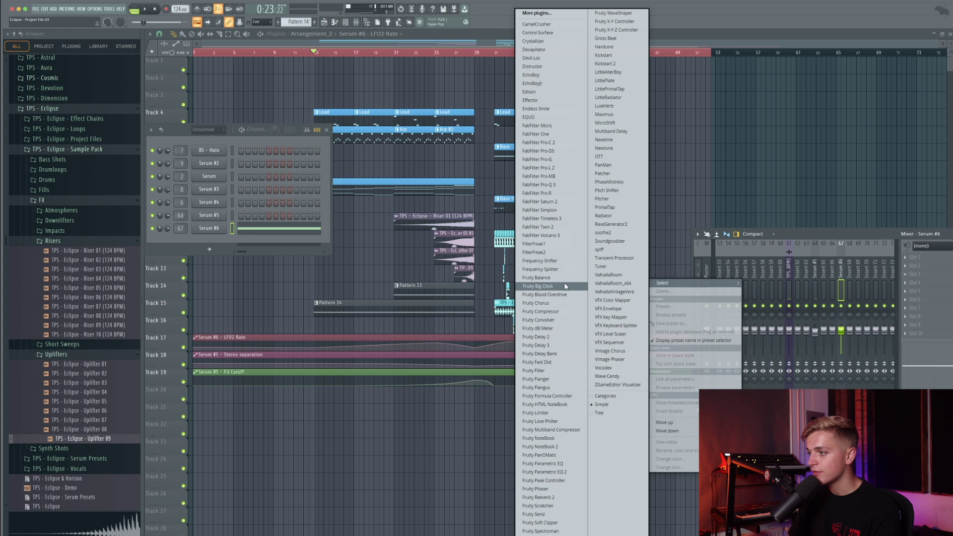
click(536, 277)
Step: Create an automation clip for the Fruity Balance volume, shape it to rise from bar 13, and play it back
right_click(249, 117)
click(281, 184)
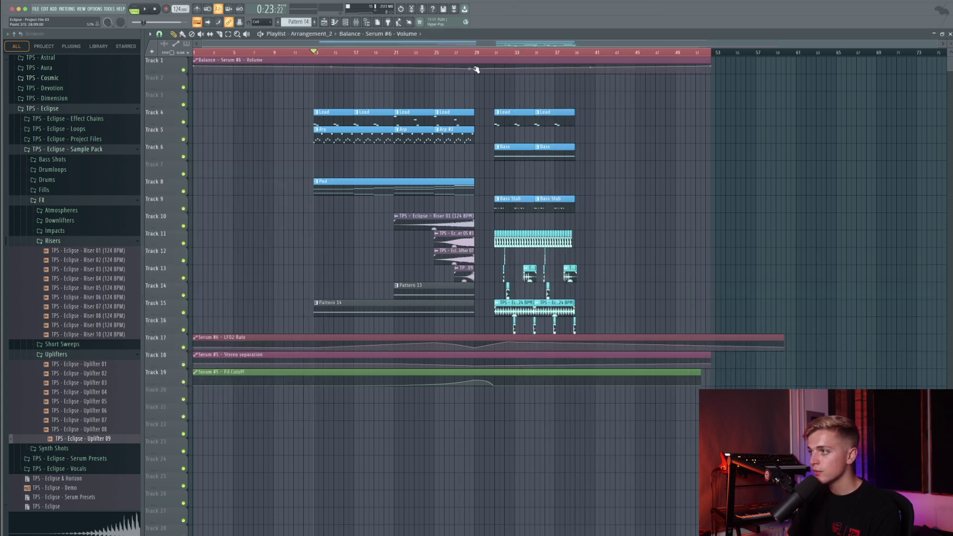
key(space)
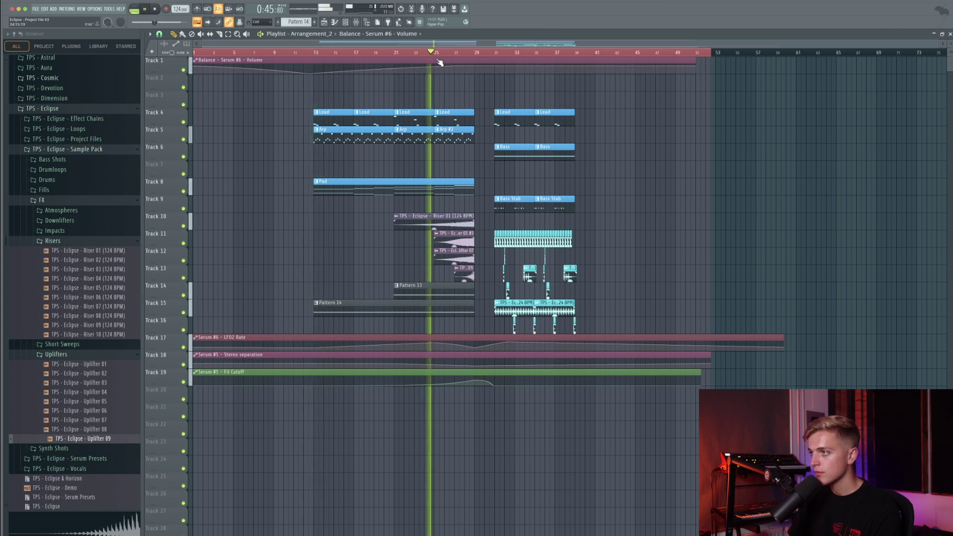
Step: Move the Balance volume automation clip to Track 20, make it fall after about bar 27, and save the project
drag(476, 67, 358, 381)
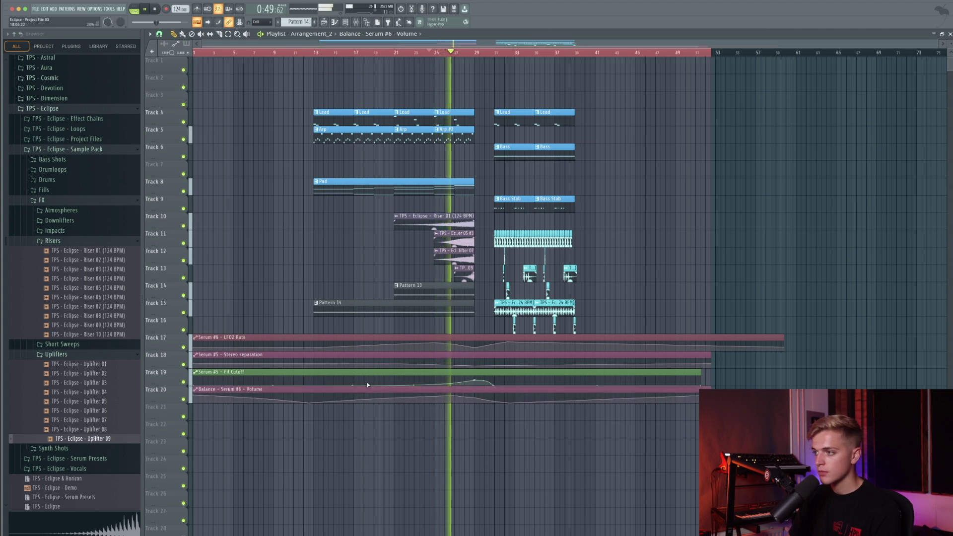
key(super+s)
click(853, 276)
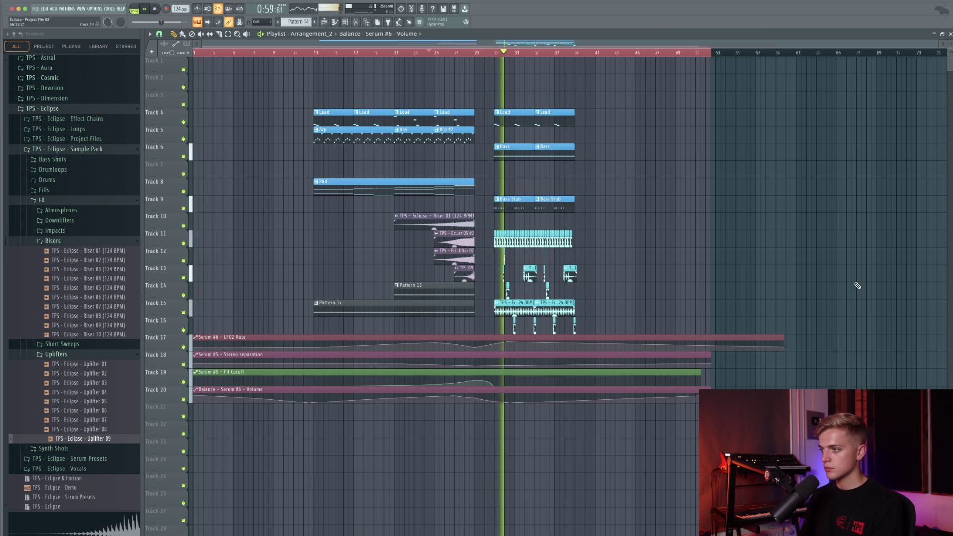
Step: Move the riser clips, Patterns 13 and 14 and all automation clips down eight tracks, to Tracks 18–23 and 25–28
drag(475, 215, 397, 423)
key(shift+Down)
key(shift+Down)
key(shift+Down)
key(shift+Down)
key(shift+Down)
key(shift+Down)
key(shift+Down)
key(shift+Down)
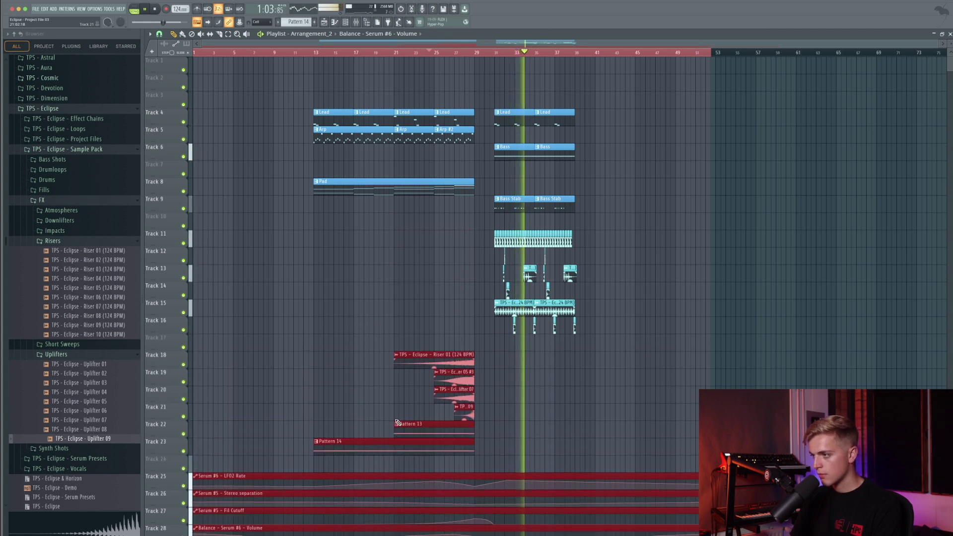
super+click(361, 329)
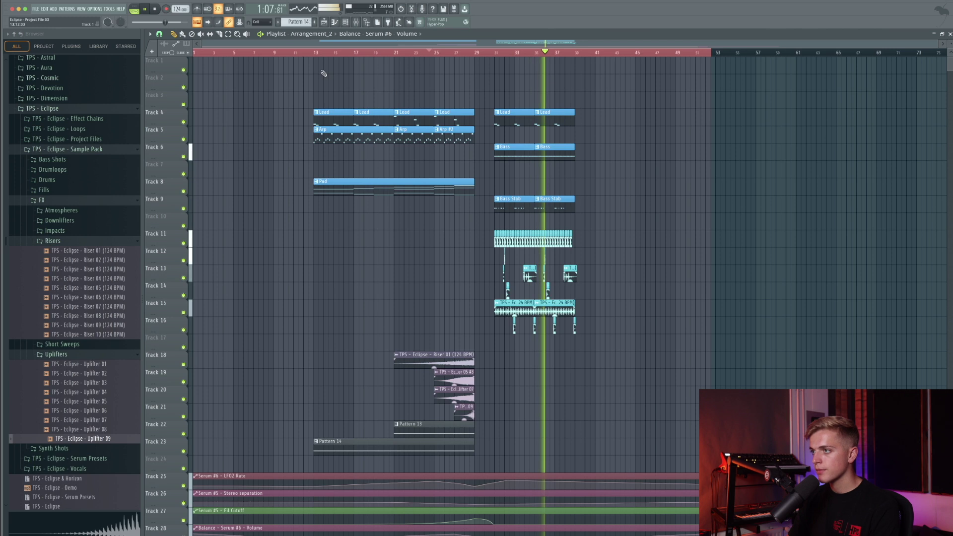
key(space)
Step: Show the Atmospheres samples of the Eclipse pack and open the Pad pattern on Track 8
scroll(357, 128, down, 2)
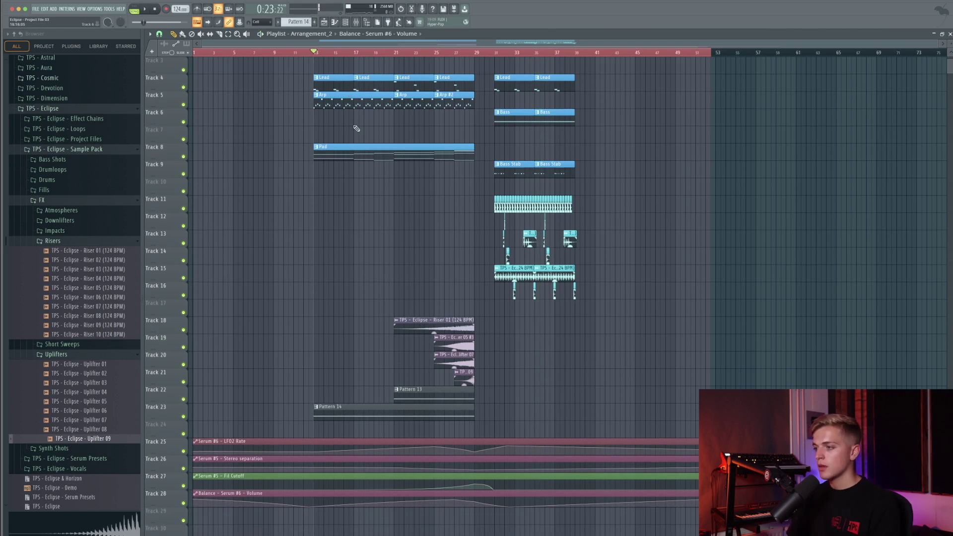
click(61, 210)
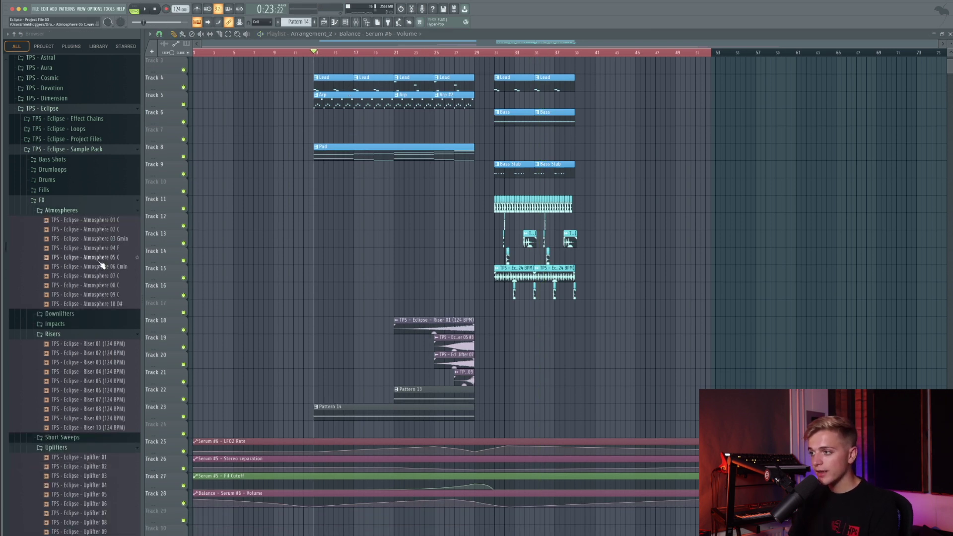
double_click(366, 154)
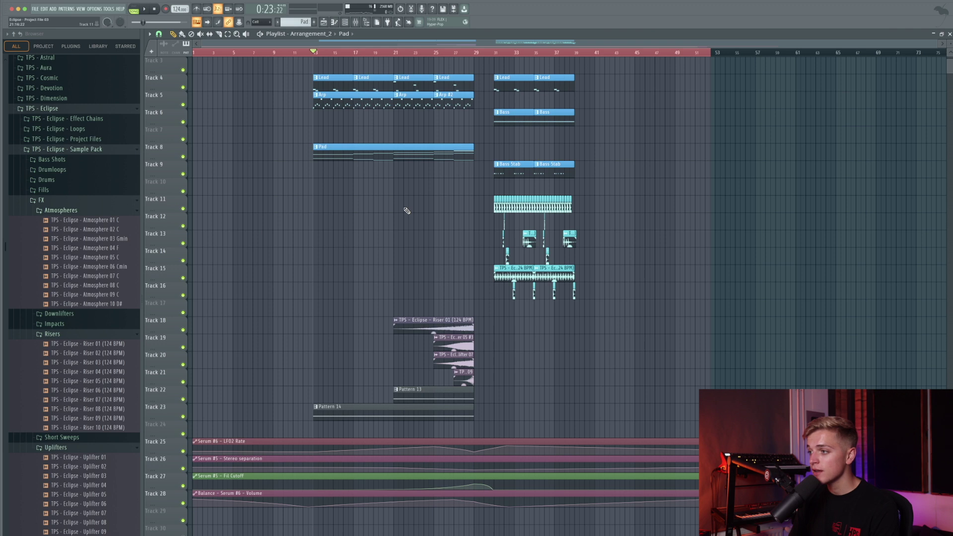
Step: Move the Pad pattern clip from Track 8 up to Track 6, directly below the Arp clips
scroll(407, 211, down, 2)
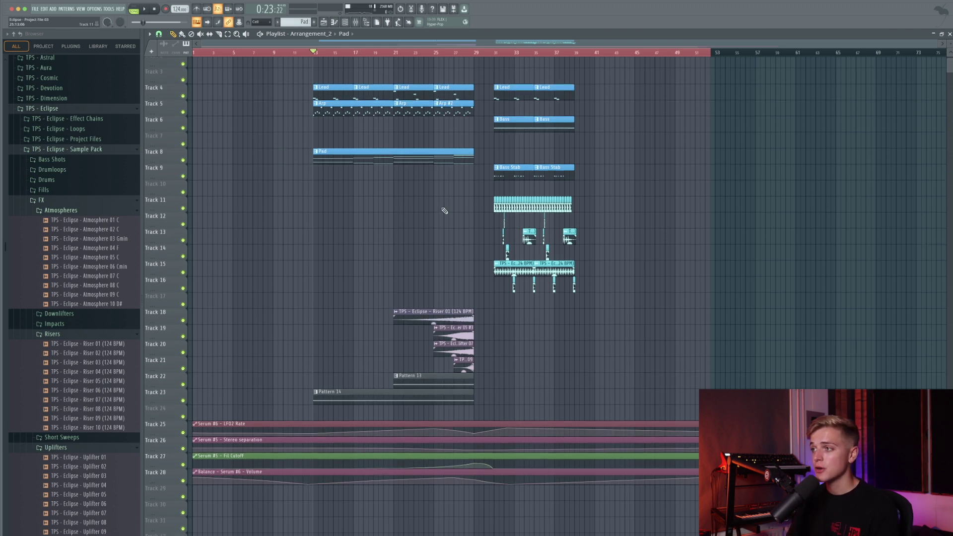
scroll(461, 198, up, 1)
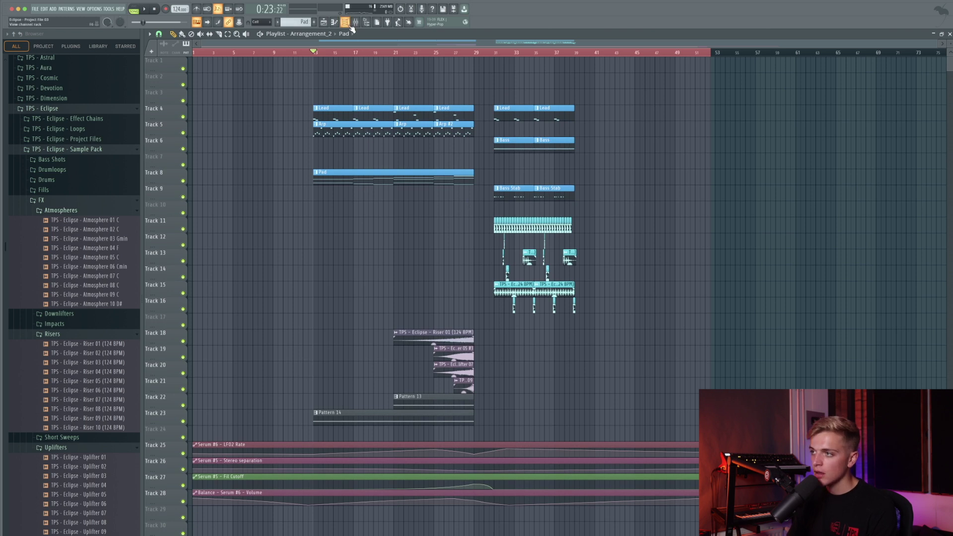
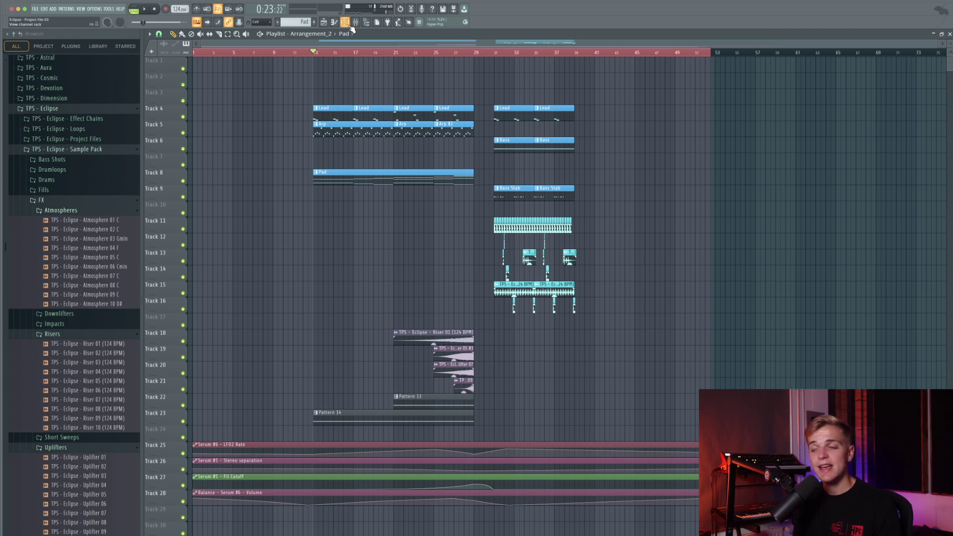
drag(351, 174, 351, 141)
ctrl+click(351, 172)
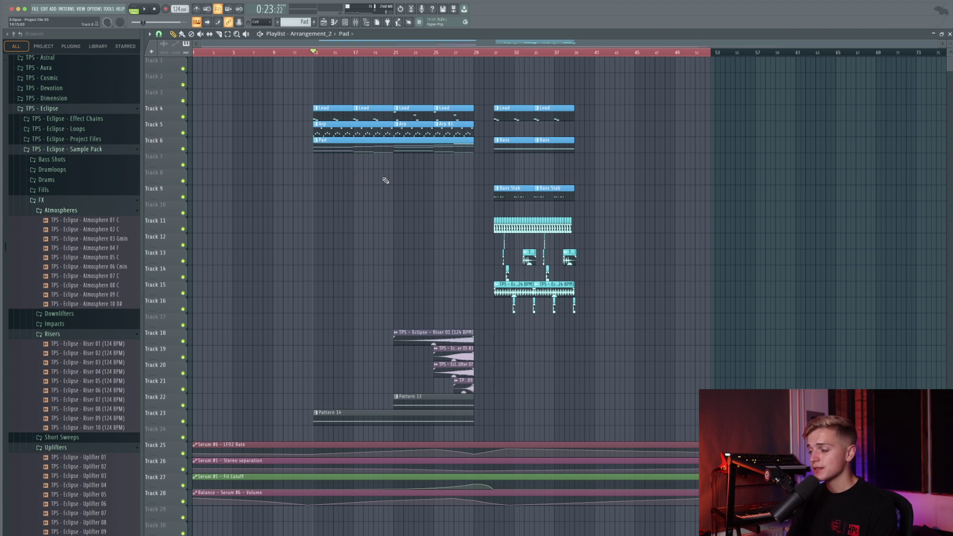
drag(621, 329, 277, 517)
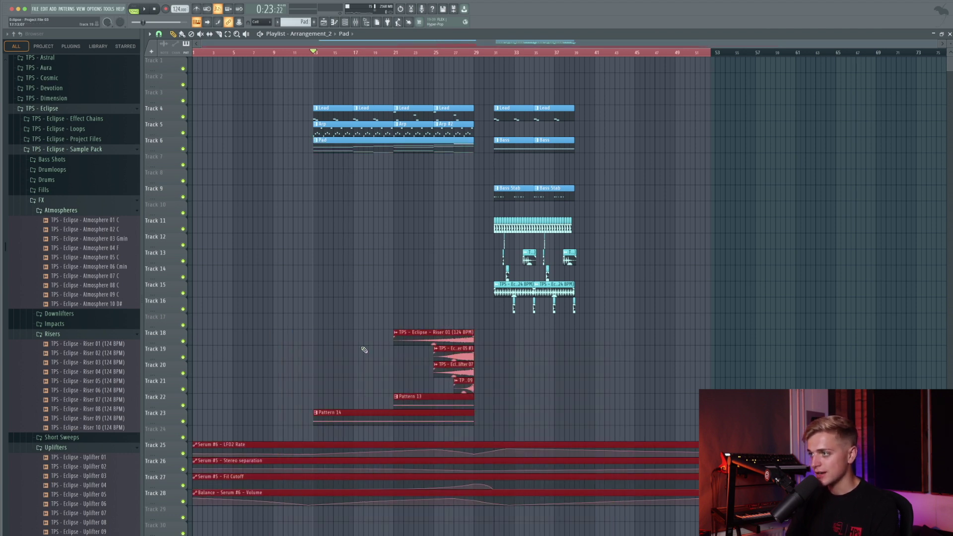
ctrl+click(363, 350)
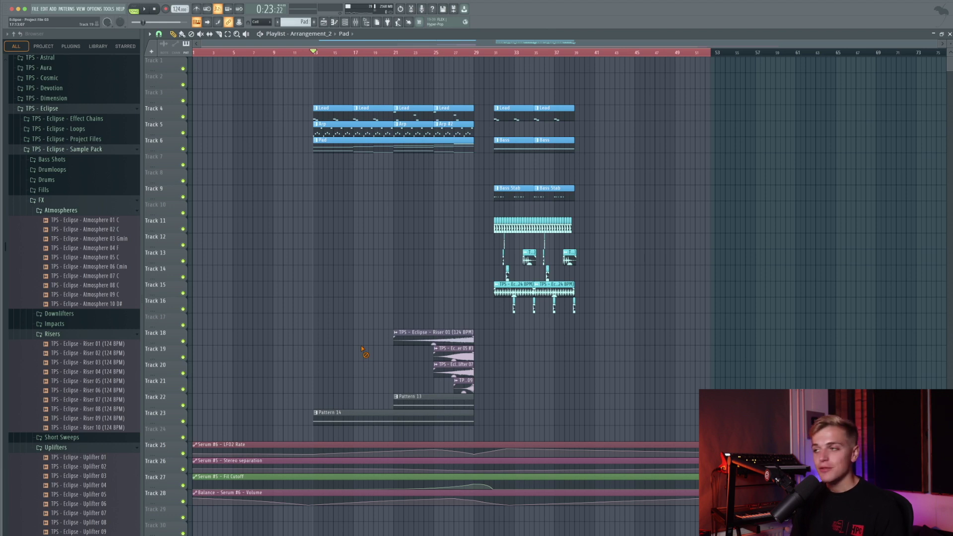
Step: Create an automation clip for the lead Serum's filter cutoff and make it rise from bar 13 to a peak at bar 29
key(F6)
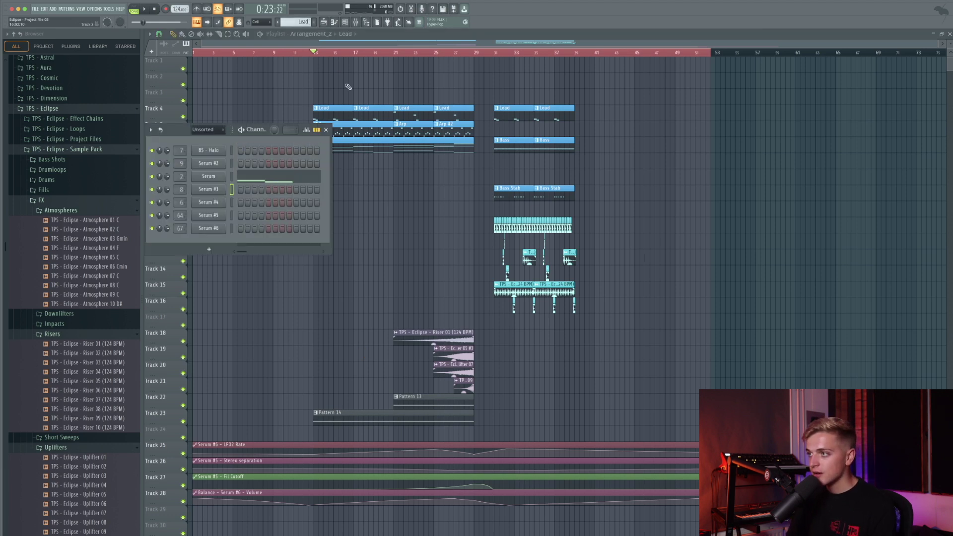
click(206, 180)
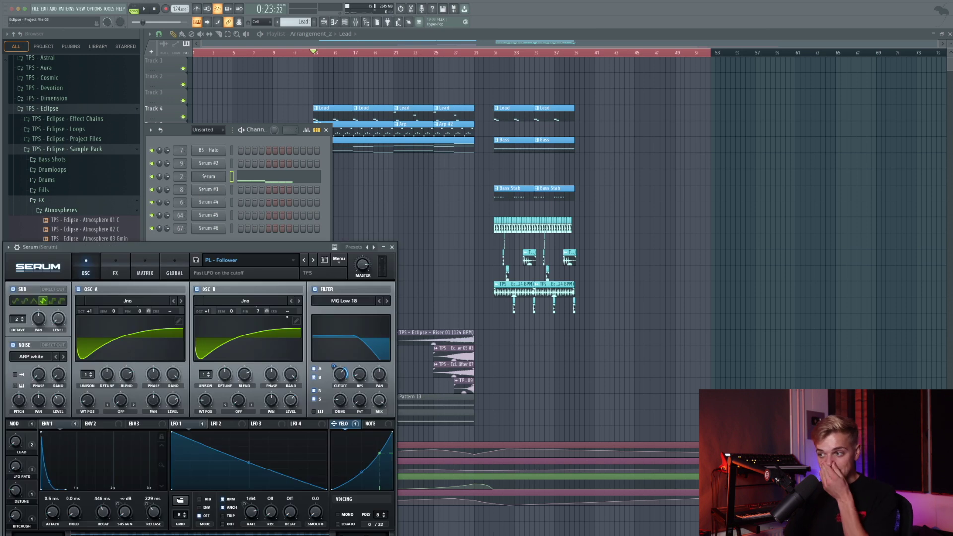
drag(340, 381, 339, 412)
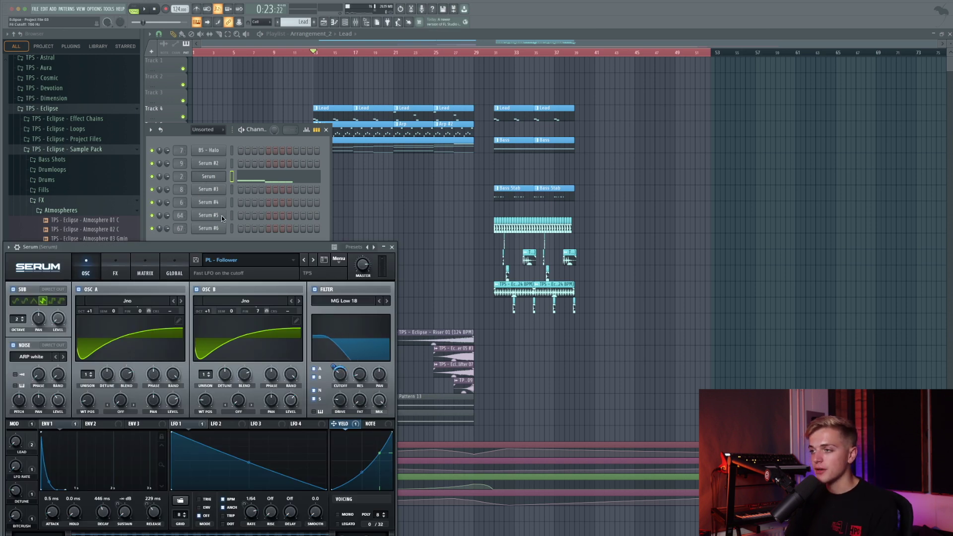
click(108, 9)
mouse_move(134, 113)
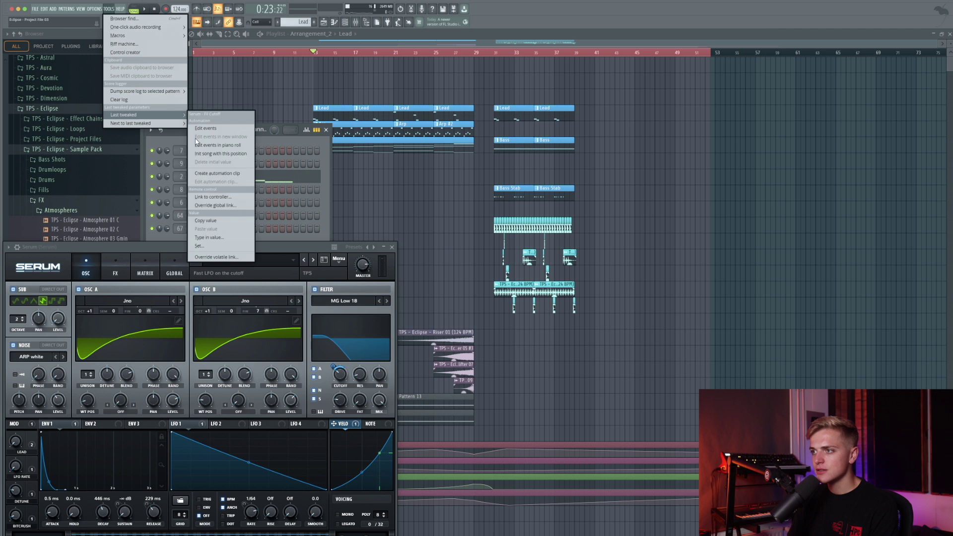
click(248, 173)
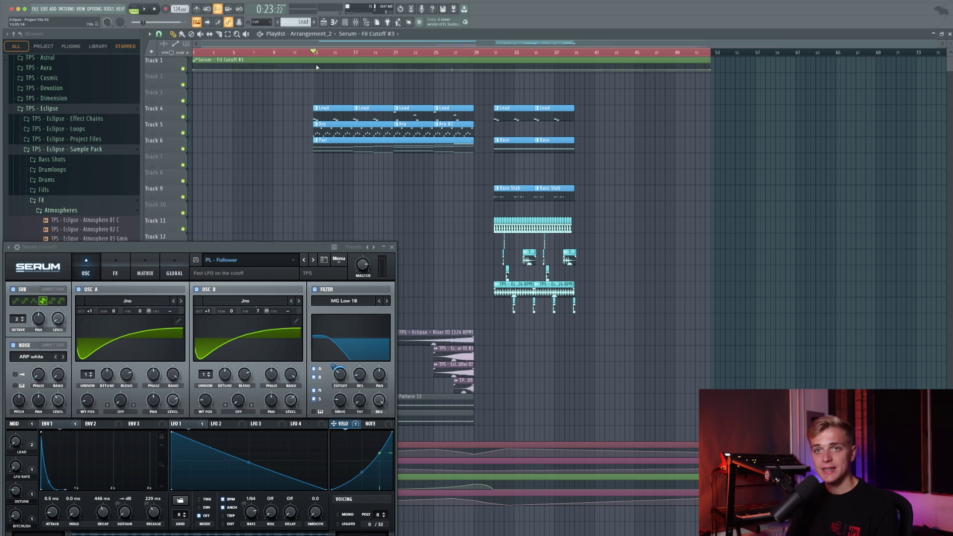
key(space)
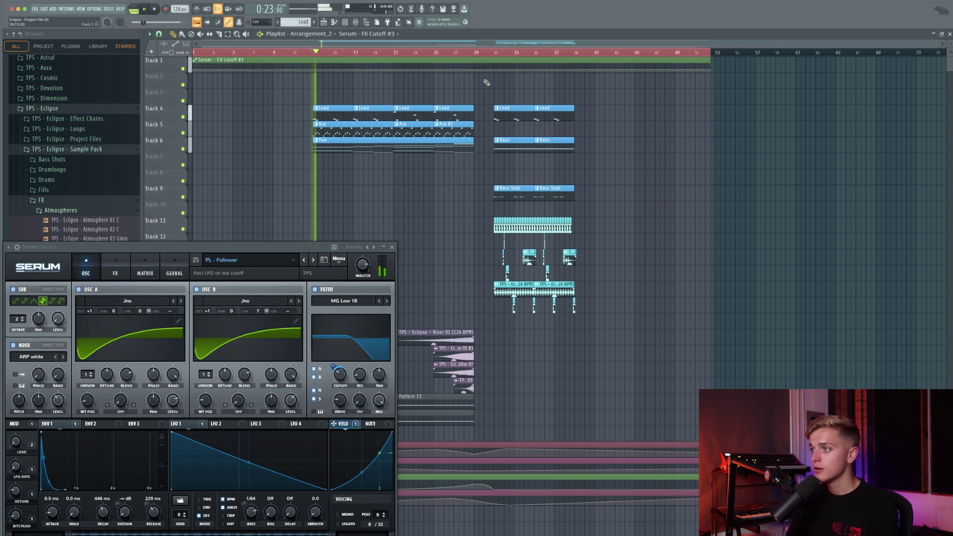
drag(475, 69, 473, 63)
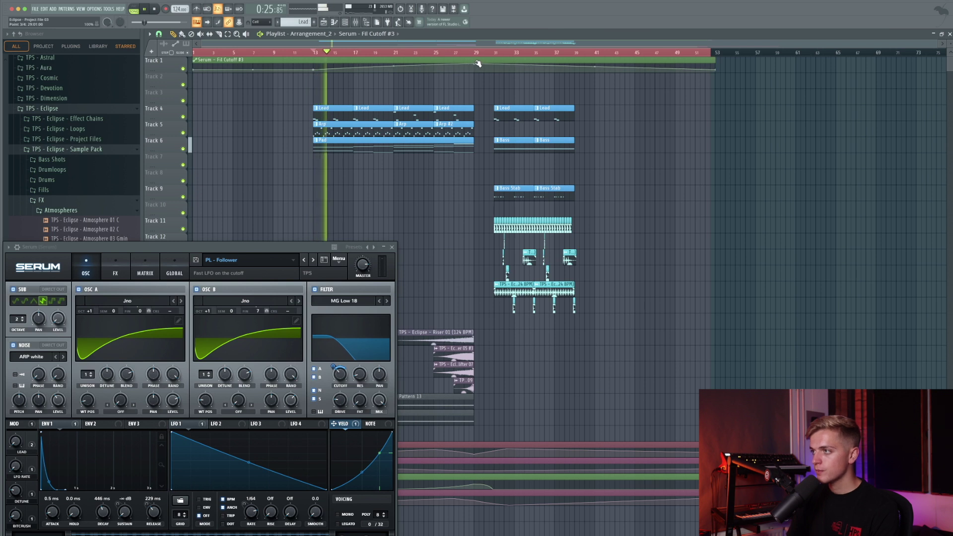
Step: Create automation clips for the wet and dry levels of Fruity Reeverb 2 on the lead Serum's mixer track
click(357, 24)
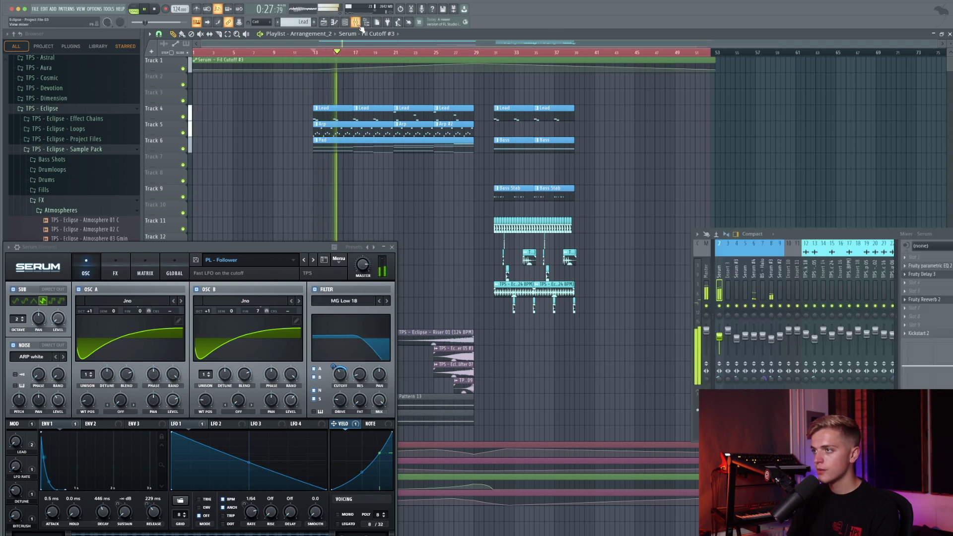
click(918, 292)
click(919, 298)
click(922, 300)
key(space)
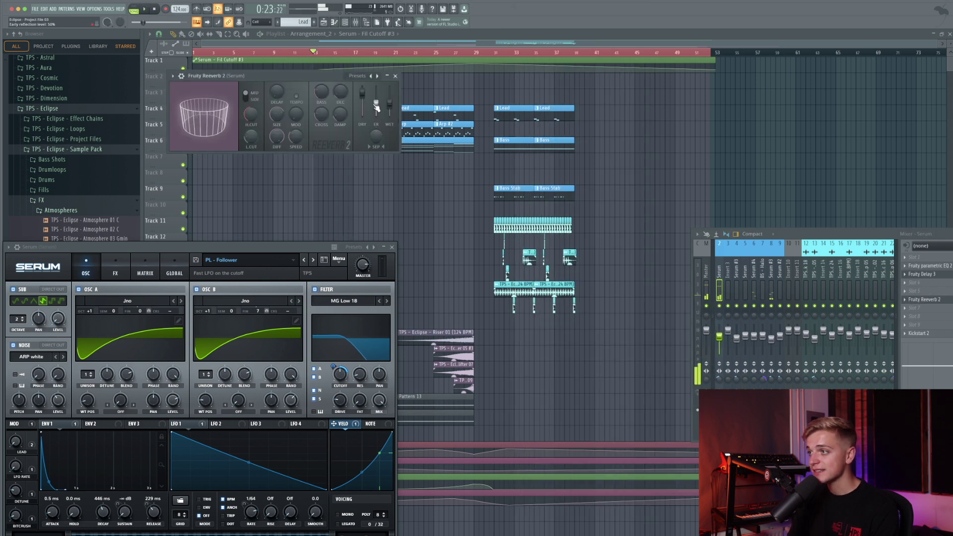
right_click(391, 105)
click(422, 170)
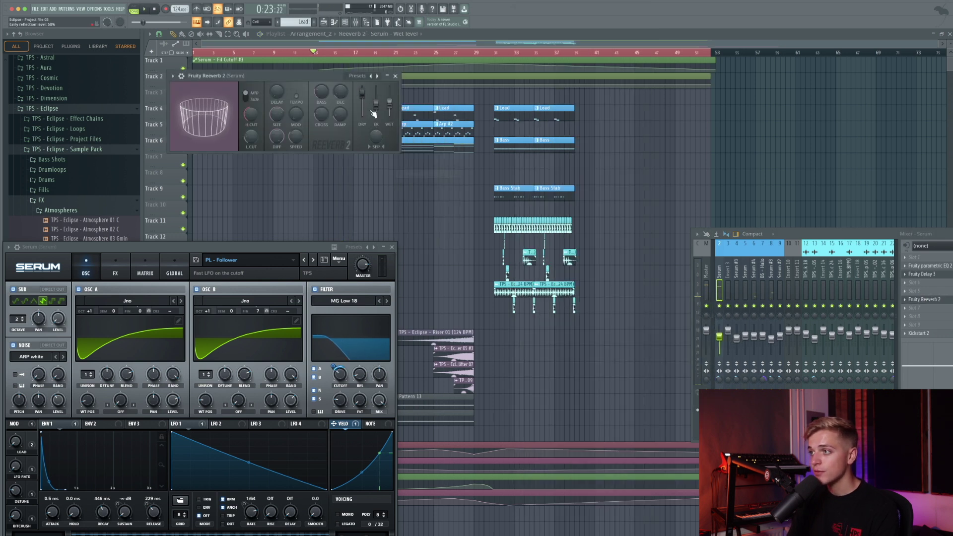
right_click(366, 104)
click(395, 167)
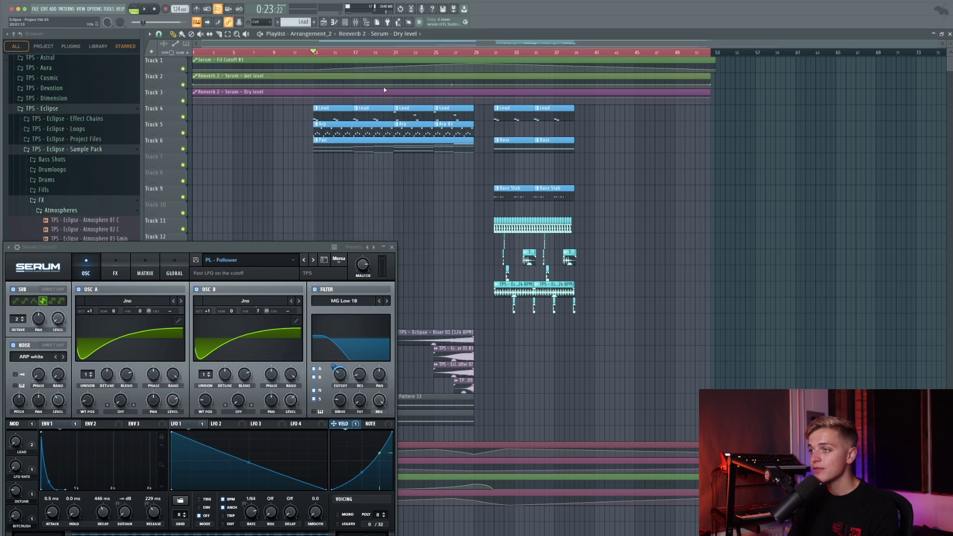
Step: Shape the reverb clips so the wet level rises and the dry level falls towards bar 29, both returning to their starting values at bar 31
right_click(199, 99)
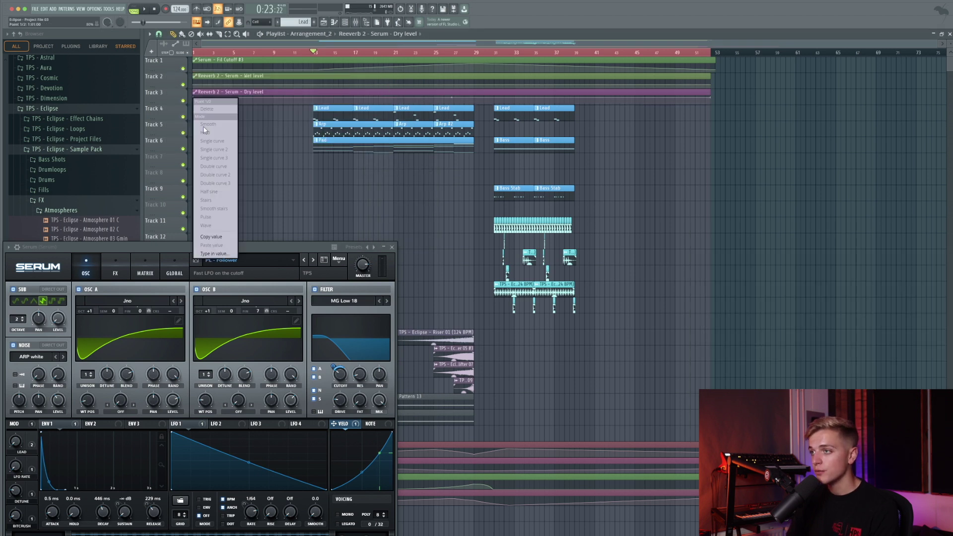
click(220, 237)
right_click(497, 99)
click(511, 245)
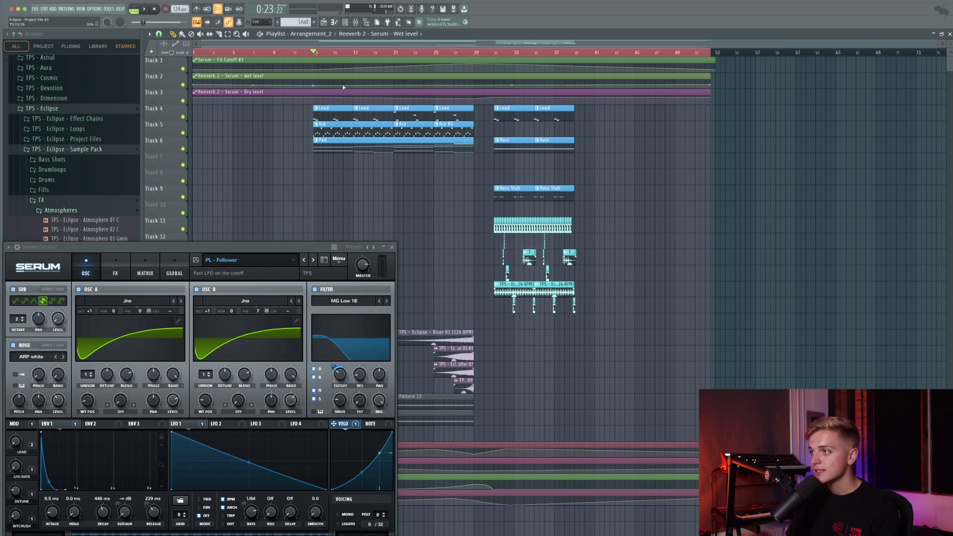
right_click(496, 88)
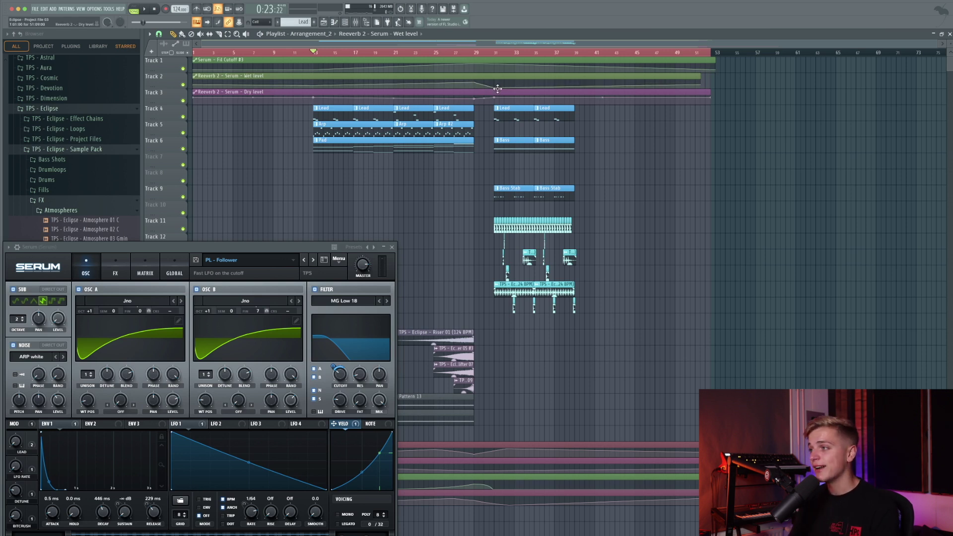
right_click(497, 88)
Step: Bring the lead cutoff automation back down by bar 31 and move the three lead automation clips to Tracks 29–31
key(space)
drag(398, 52, 428, 53)
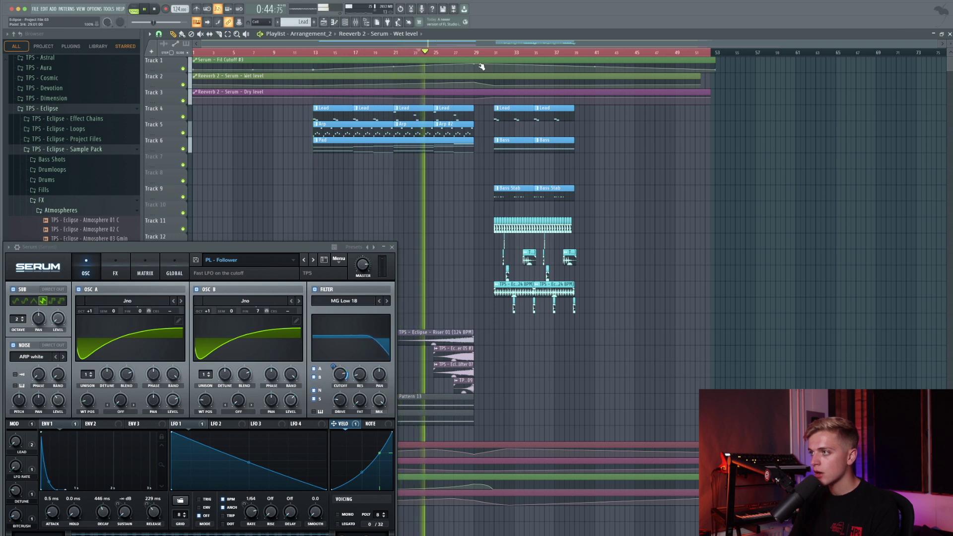
right_click(312, 69)
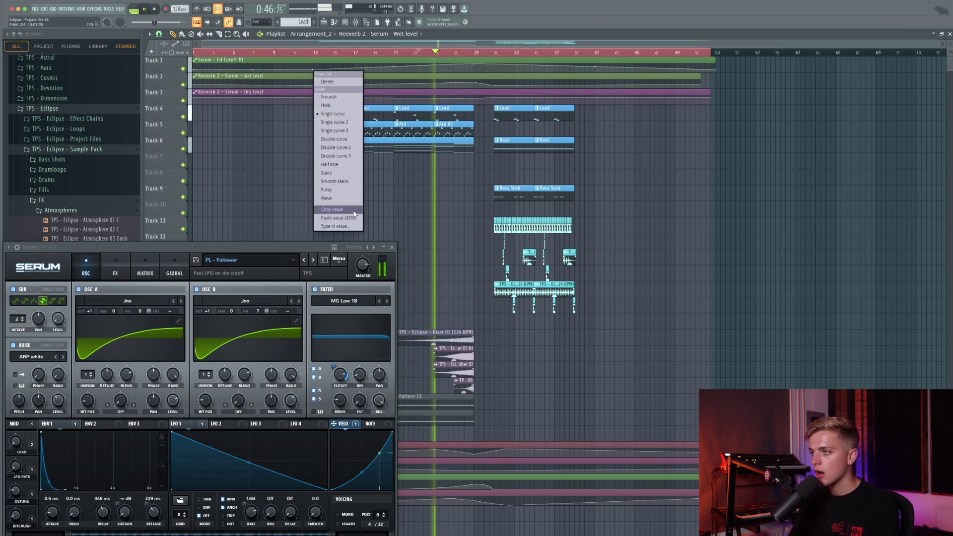
key(Escape)
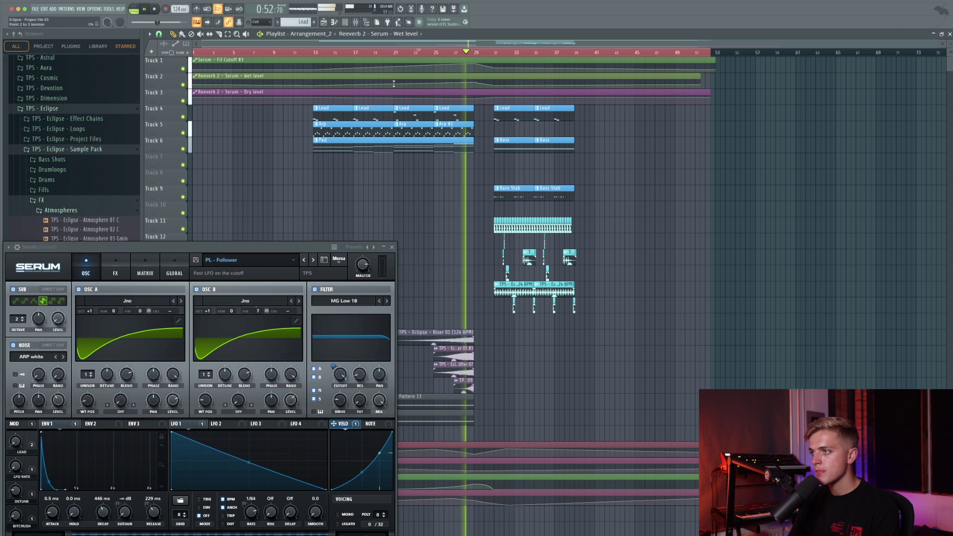
click(392, 247)
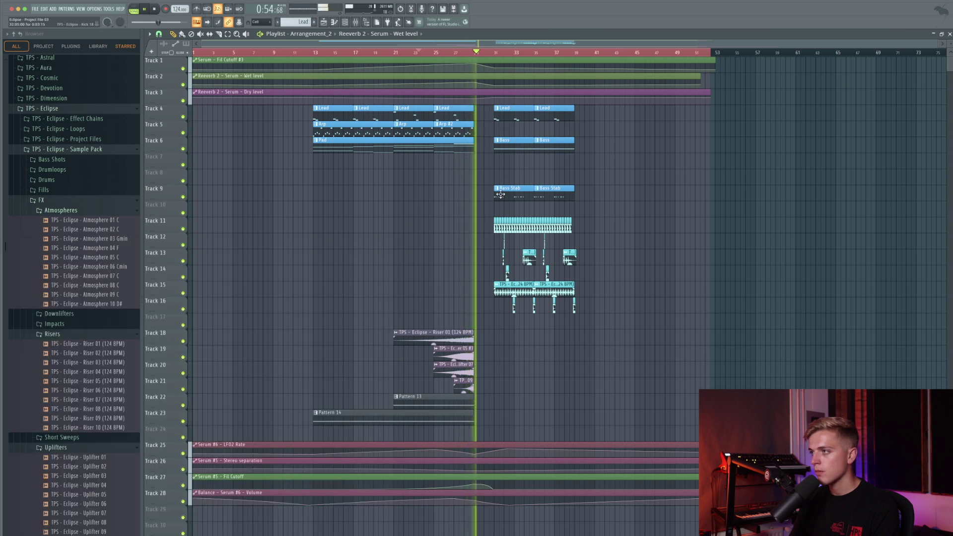
drag(482, 120, 485, 158)
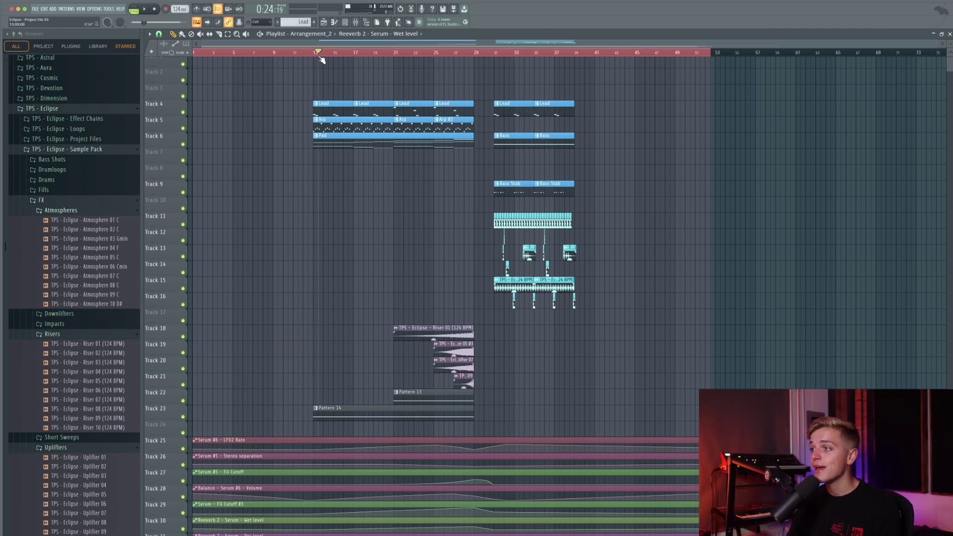
Step: Create an automation clip for the filter cutoff of the Pad's Serum #3
click(345, 22)
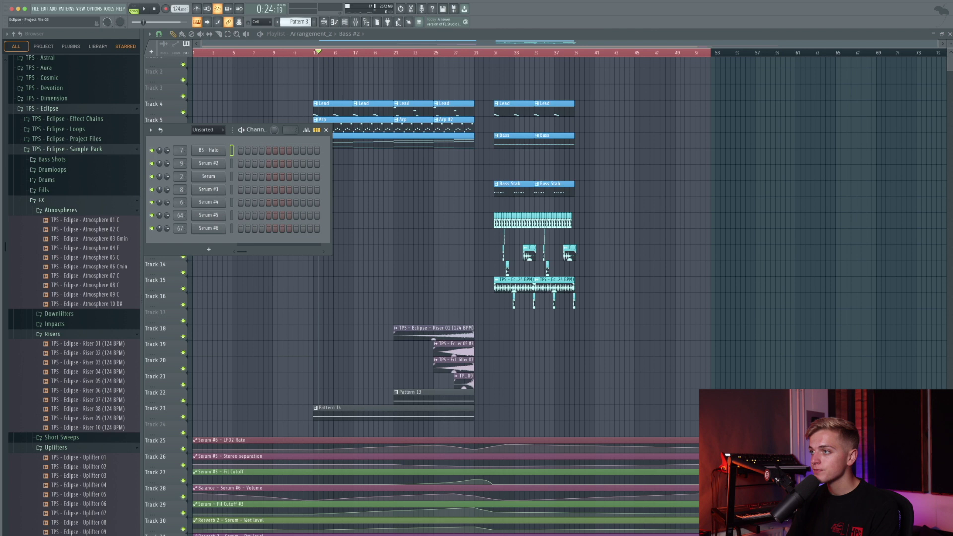
double_click(389, 138)
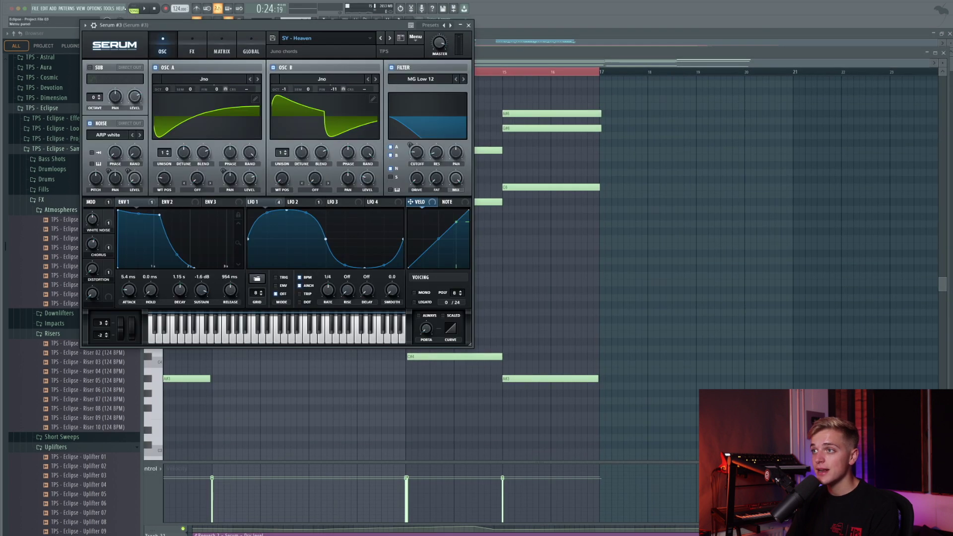
click(94, 8)
mouse_move(109, 9)
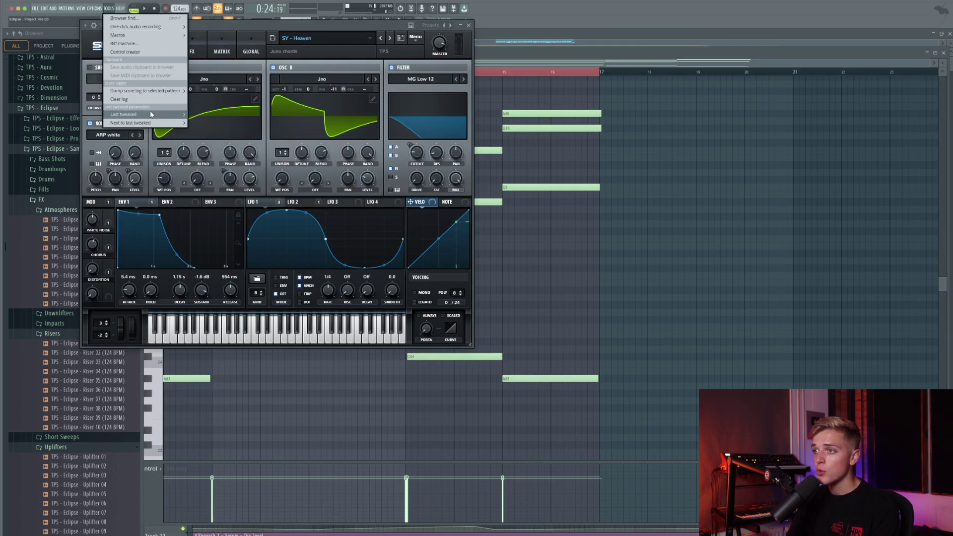
mouse_move(151, 115)
click(224, 173)
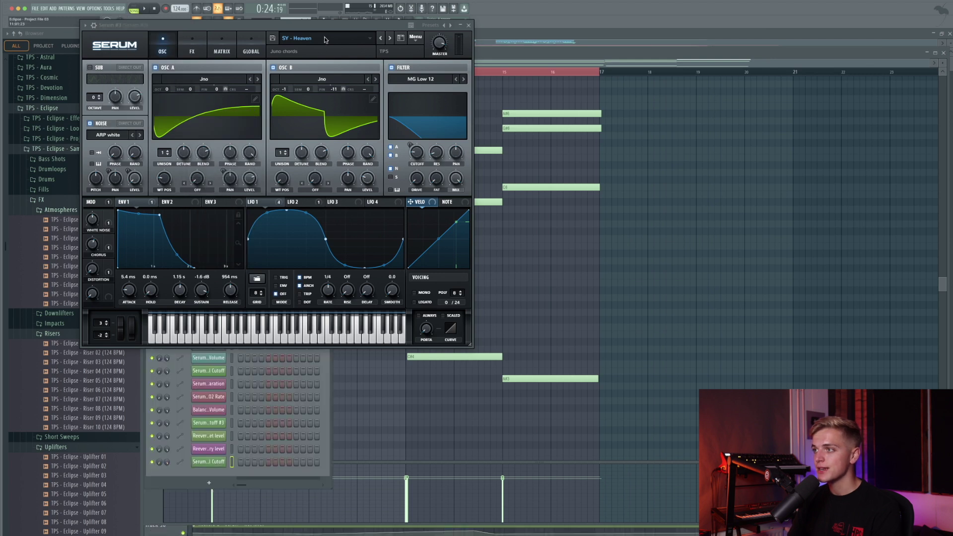
click(467, 26)
click(326, 22)
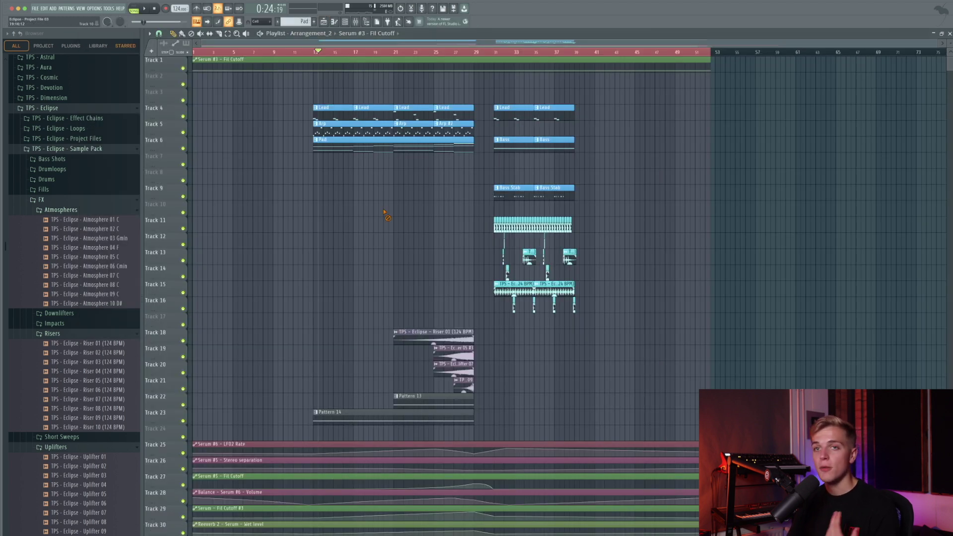
Step: Copy the starting value of the Serum #3 cutoff clip to a new point at bar 13
right_click(199, 69)
click(214, 211)
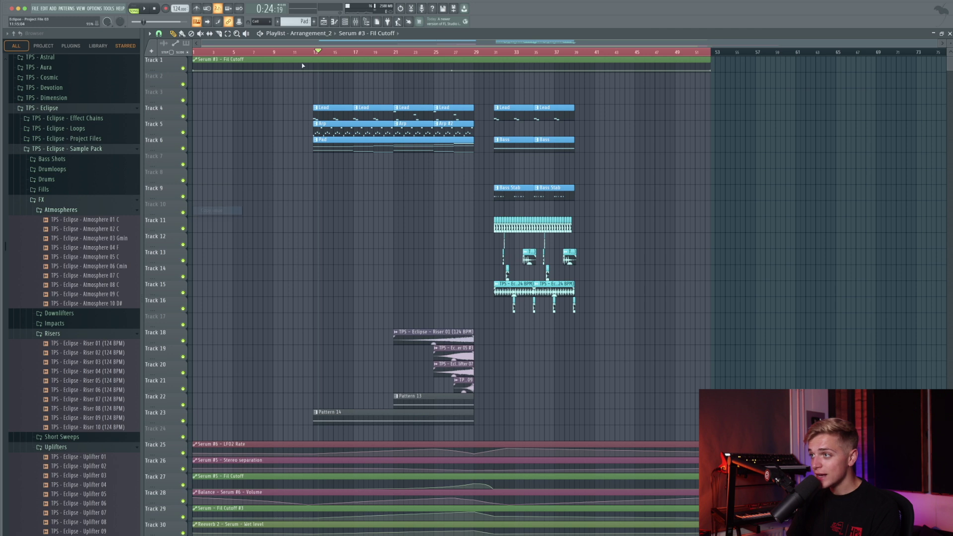
right_click(318, 71)
click(343, 218)
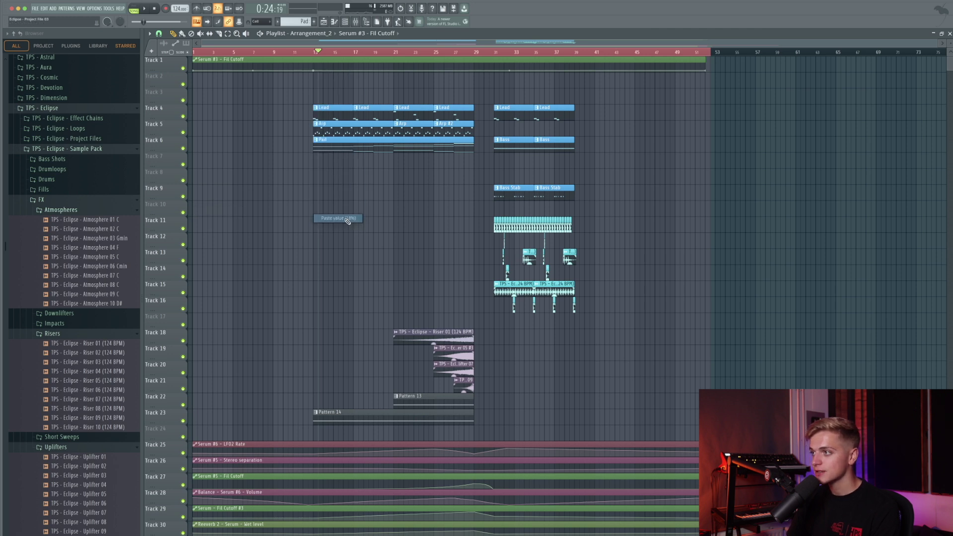
Step: Play the build-up while curving the Serum #3 cutoff clip up to a peak at bar 29 and back to its starting value at bar 31
key(space)
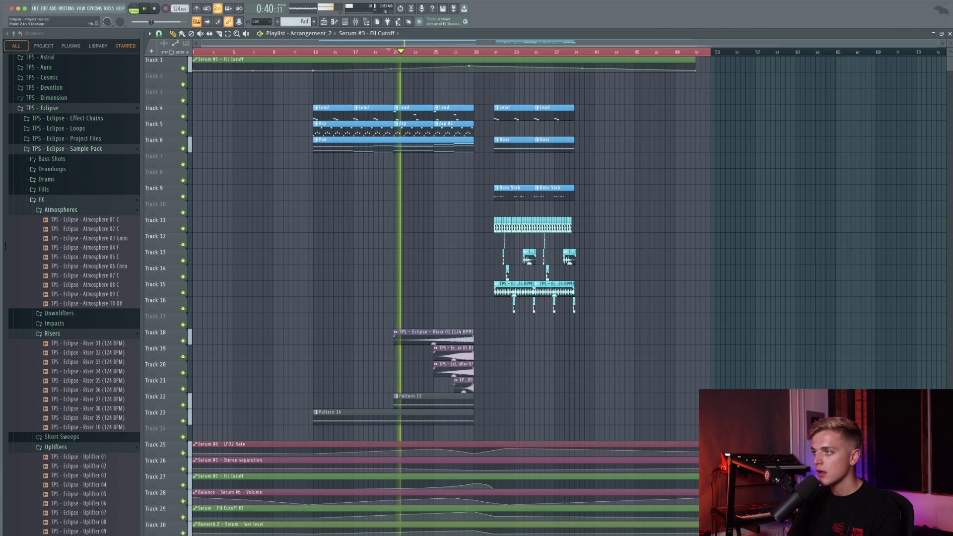
right_click(494, 70)
right_click(495, 70)
click(528, 217)
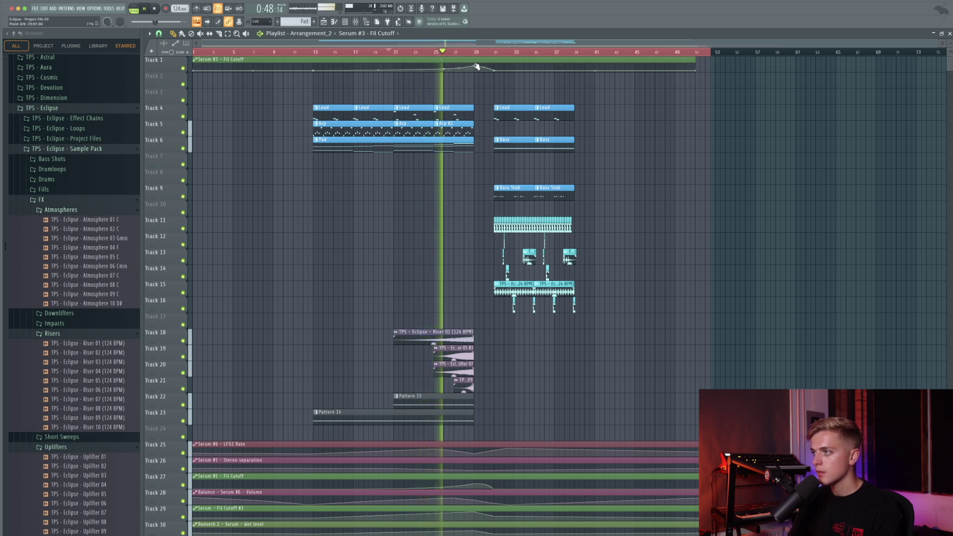
drag(476, 67, 476, 66)
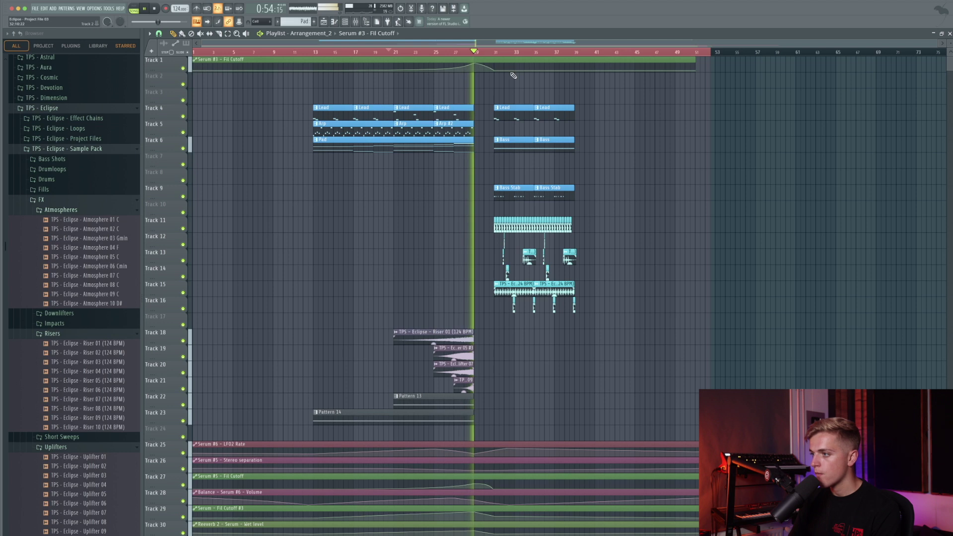
Step: Add Fruity Parametric EQ 2 to slot 9 of the Serum #3 mixer insert and load its 20Hz + 18kHz cut preset
click(357, 22)
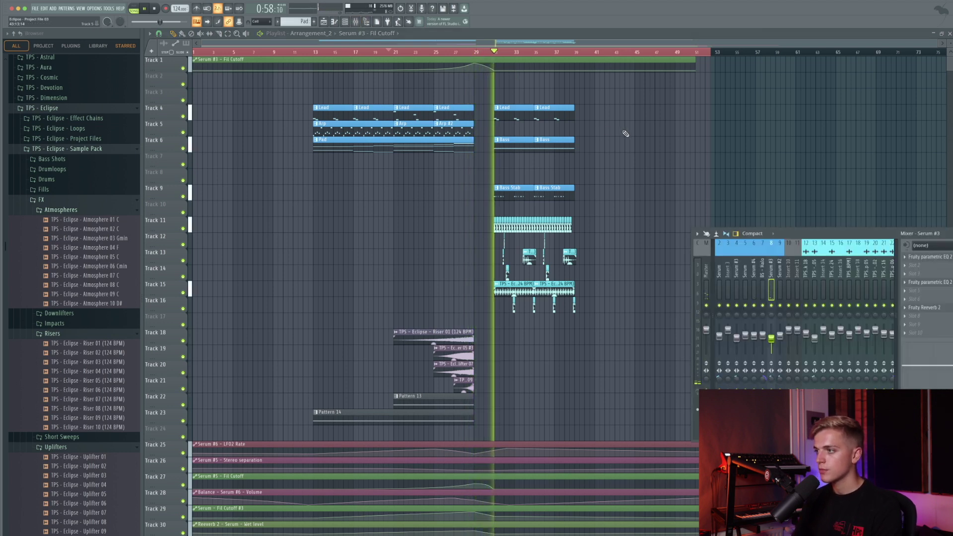
key(space)
click(933, 325)
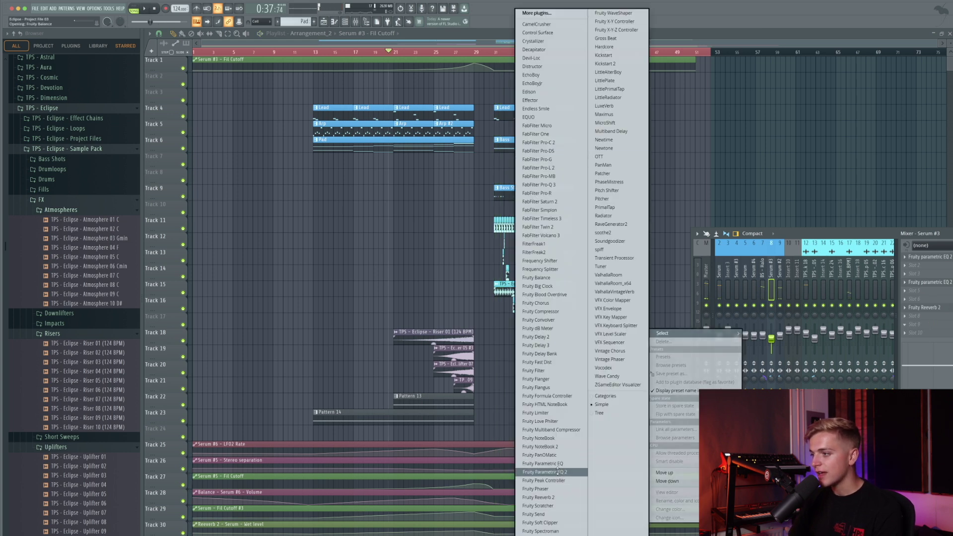
click(557, 472)
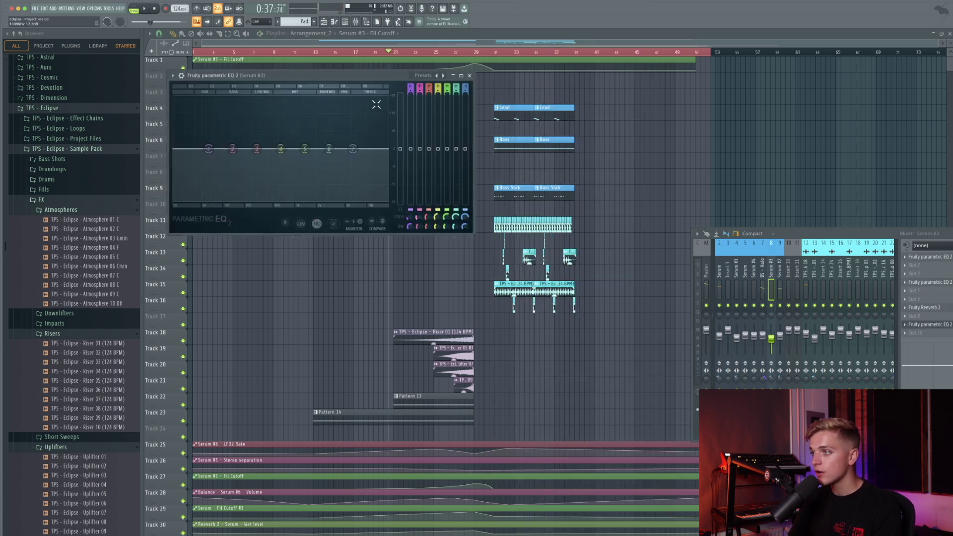
click(423, 76)
click(444, 105)
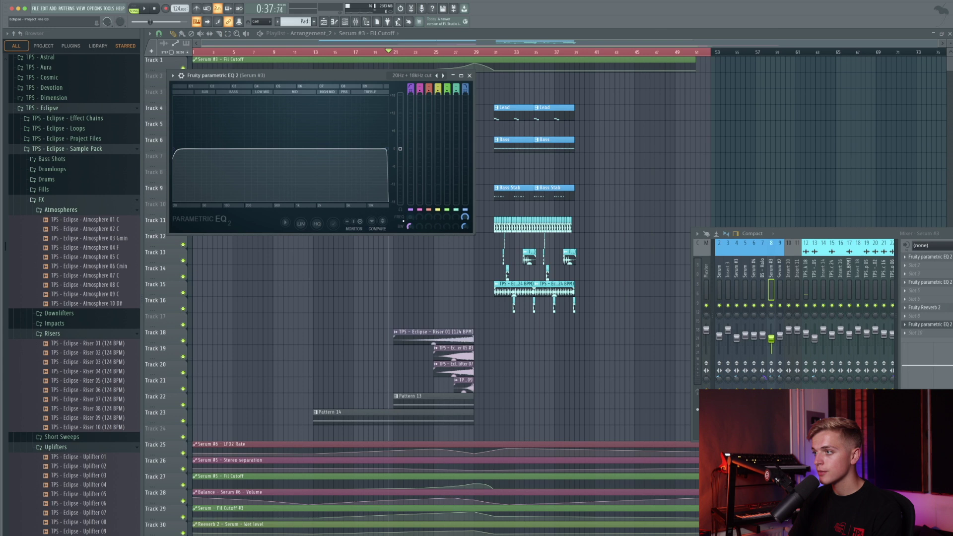
Step: Create an automation clip for the Serum #3 EQ's Band 1 frequency, curving it up to a peak at bar 29 and back down by bar 31
right_click(411, 218)
click(437, 293)
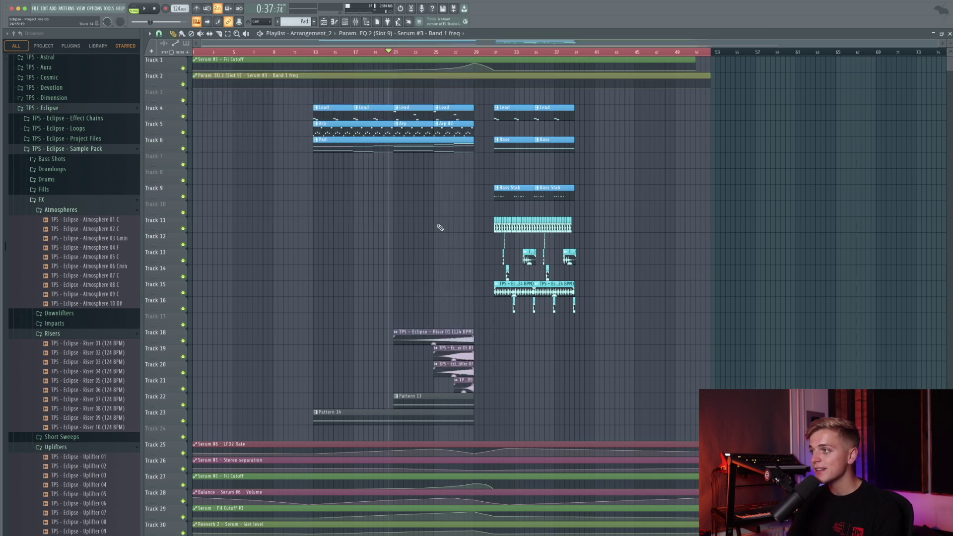
scroll(395, 182, down, 1)
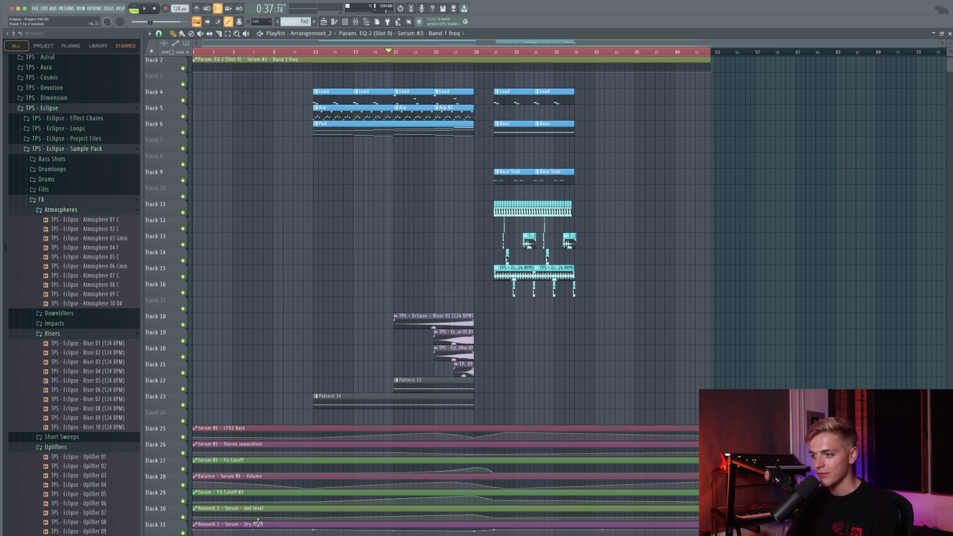
scroll(329, 165, up, 1)
ctrl+scroll(467, 90, up, 2)
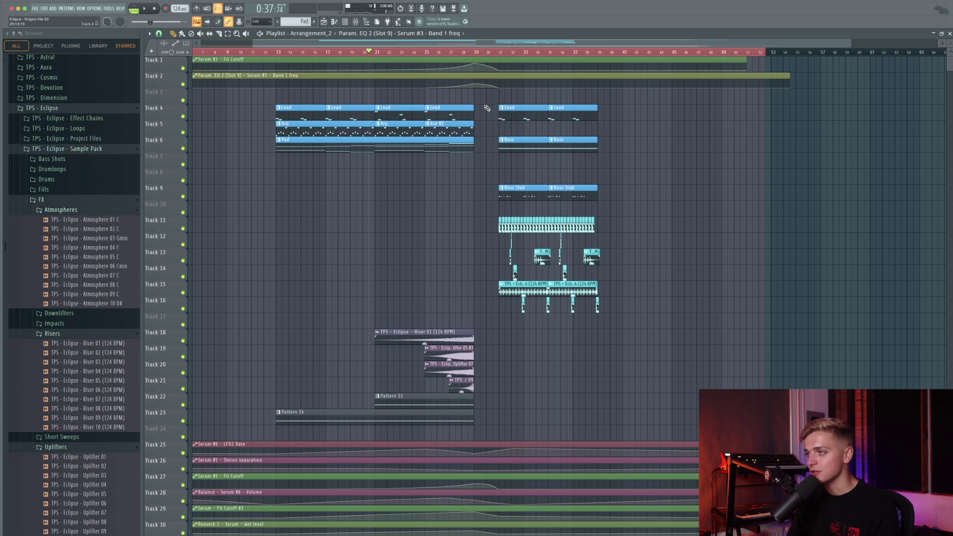
Step: Play the build-up while moving the Serum #3 cutoff and EQ frequency clips below the other automation clips under Track 31
key(space)
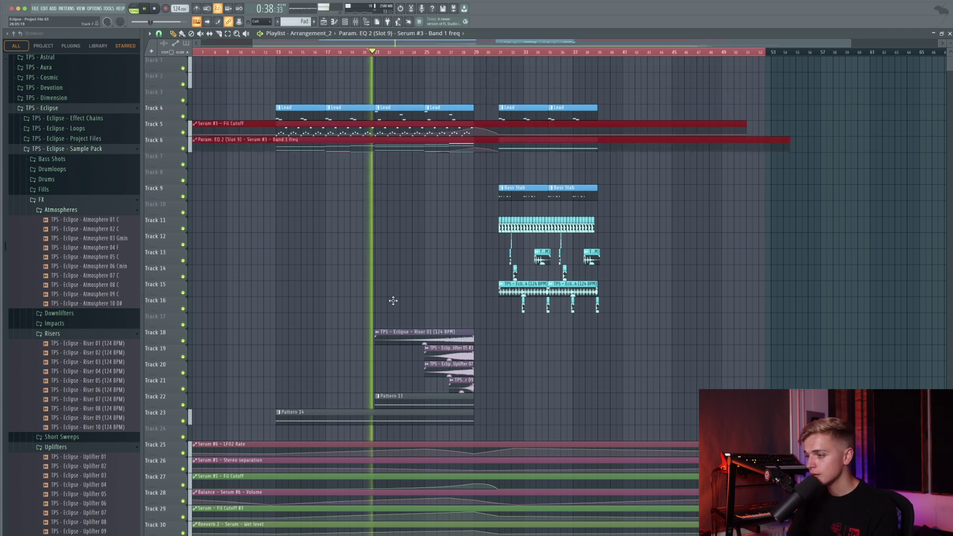
scroll(422, 248, down, 2)
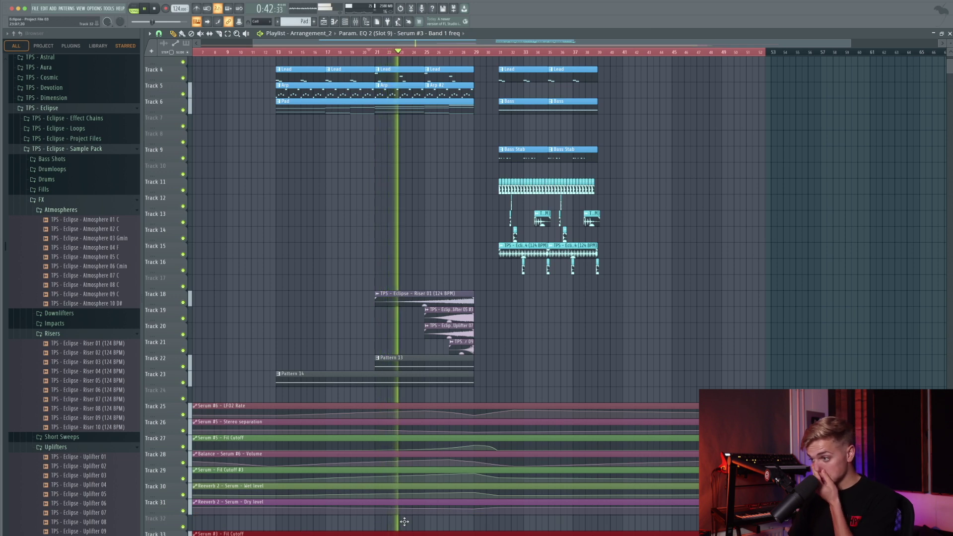
drag(399, 533, 400, 501)
scroll(405, 477, up, 2)
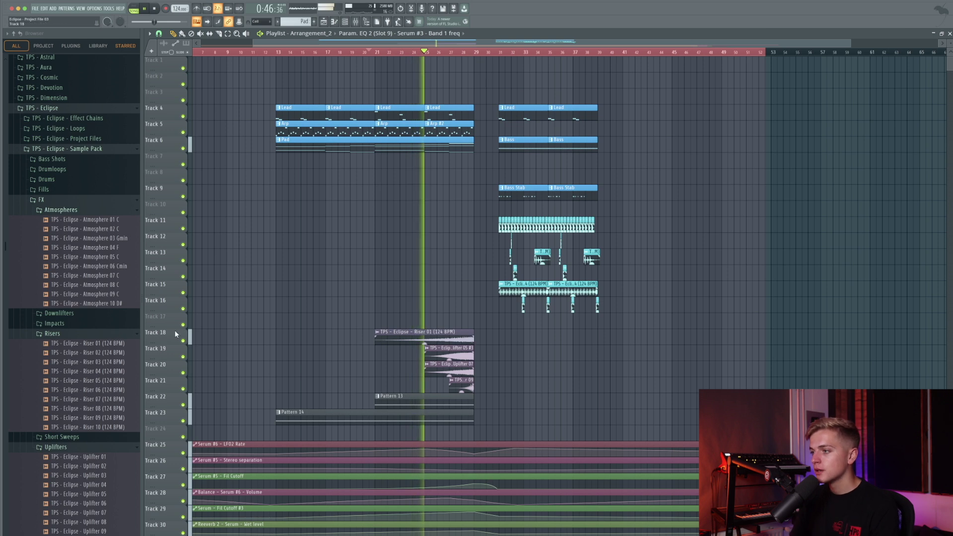
ctrl+scroll(337, 299, down, 1)
ctrl+scroll(337, 299, down, 1)
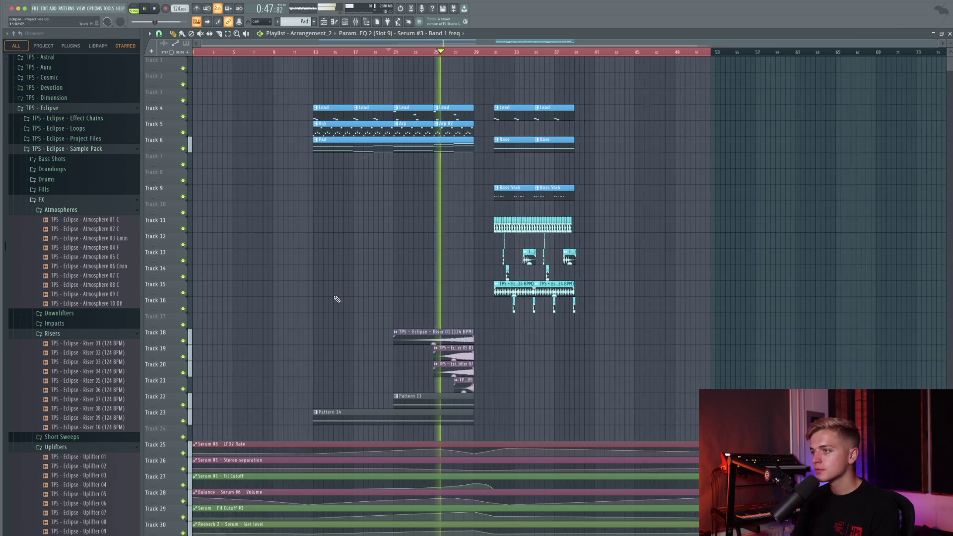
key(space)
Step: Add TPS - Eclipse - Impact 06 from the Impacts folder to Track 14, aligning its hit with bar 21
click(134, 324)
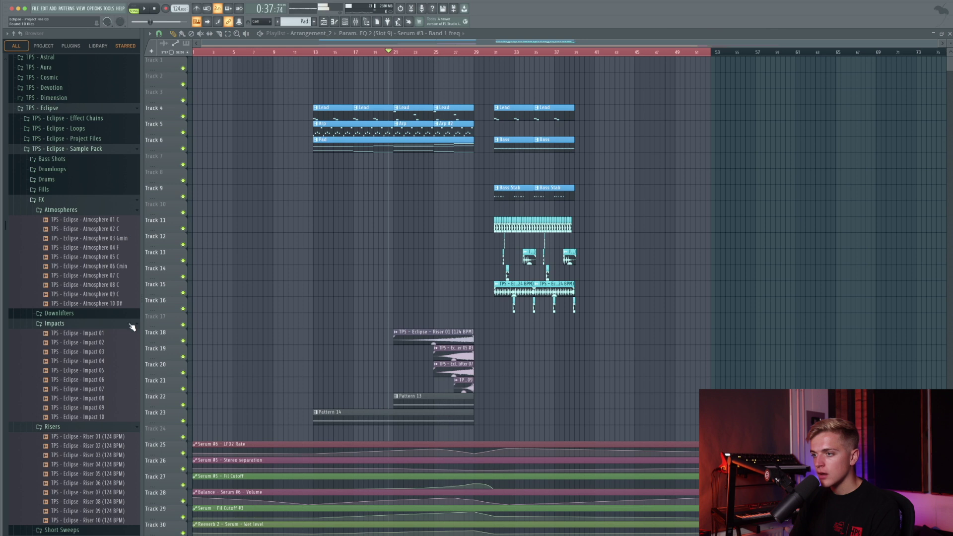
drag(110, 384, 358, 287)
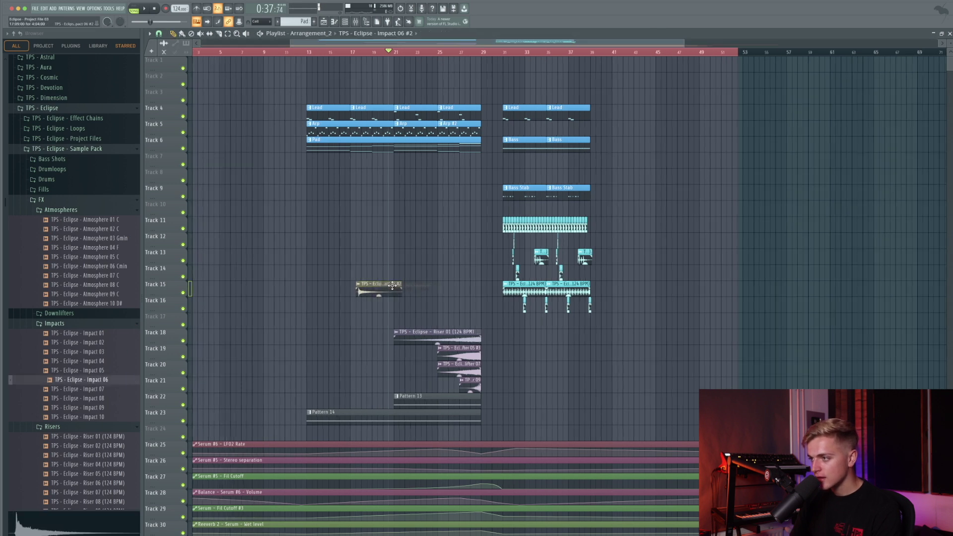
ctrl+scroll(343, 279, up, 3)
drag(414, 274, 341, 271)
right_click(436, 275)
right_click(428, 290)
ctrl+scroll(415, 273, up, 1)
click(415, 273)
ctrl+scroll(413, 273, up, 5)
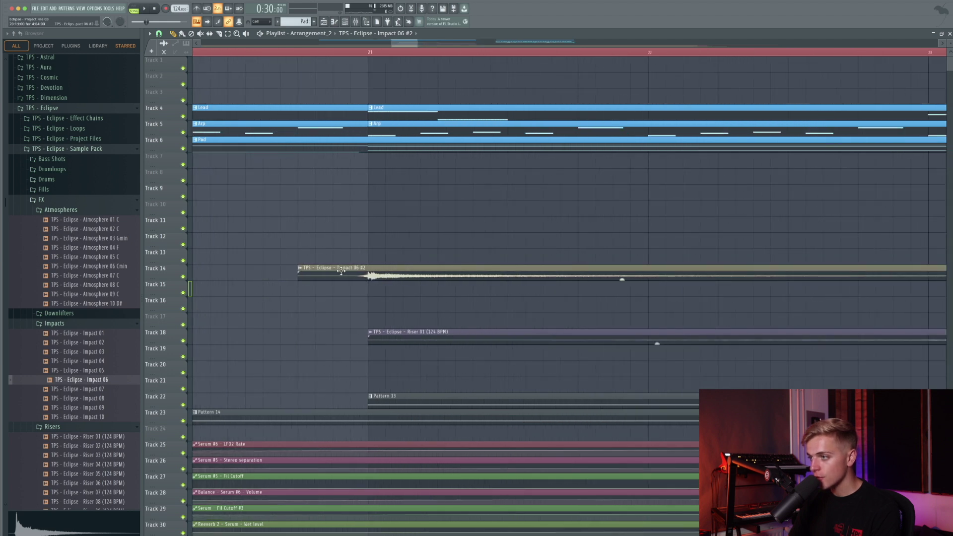
Step: Play the impact in context and lower the Impact 06 channel volume to 21%
click(208, 52)
key(space)
double_click(349, 263)
right_click(356, 258)
right_click(499, 255)
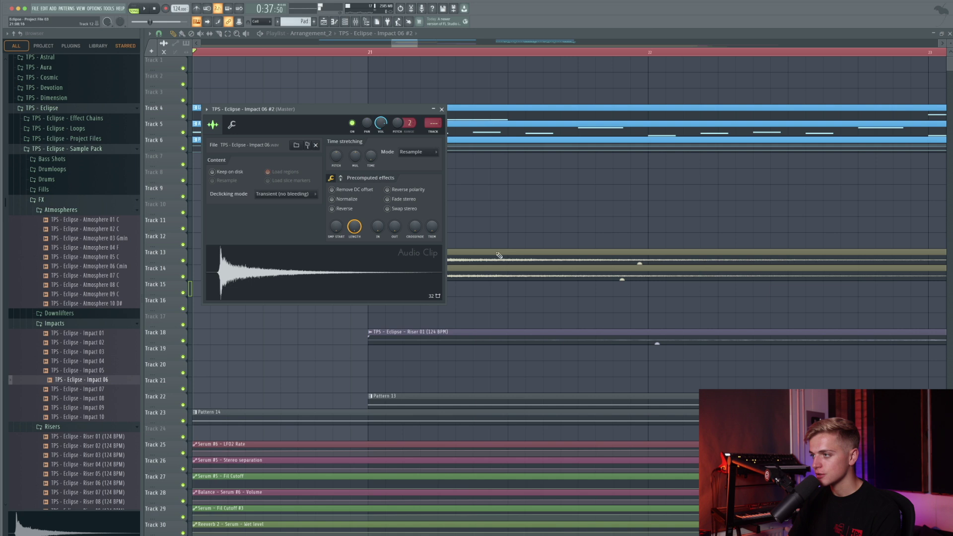
right_click(499, 255)
key(space)
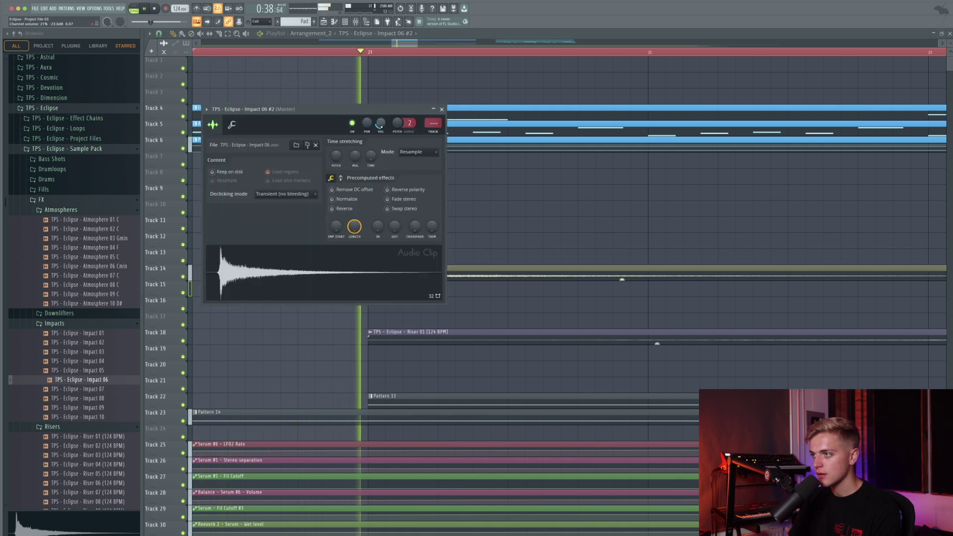
scroll(457, 136, down, 5)
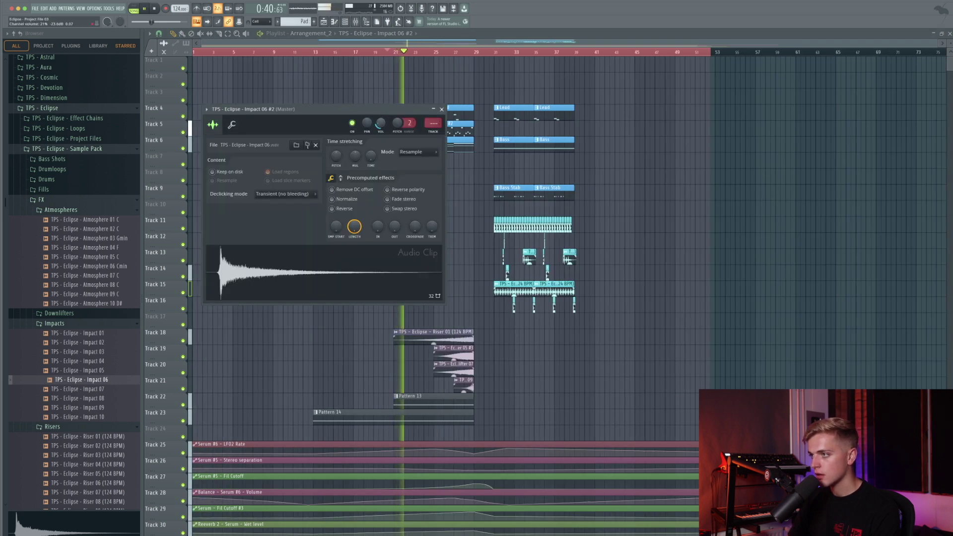
click(441, 109)
Step: Move the Impact 06 clip to Track 17 and place a copy with its hit aligned to the drop at bar 31
drag(417, 281, 417, 329)
drag(513, 323, 492, 323)
scroll(493, 324, up, 8)
scroll(471, 322, down, 8)
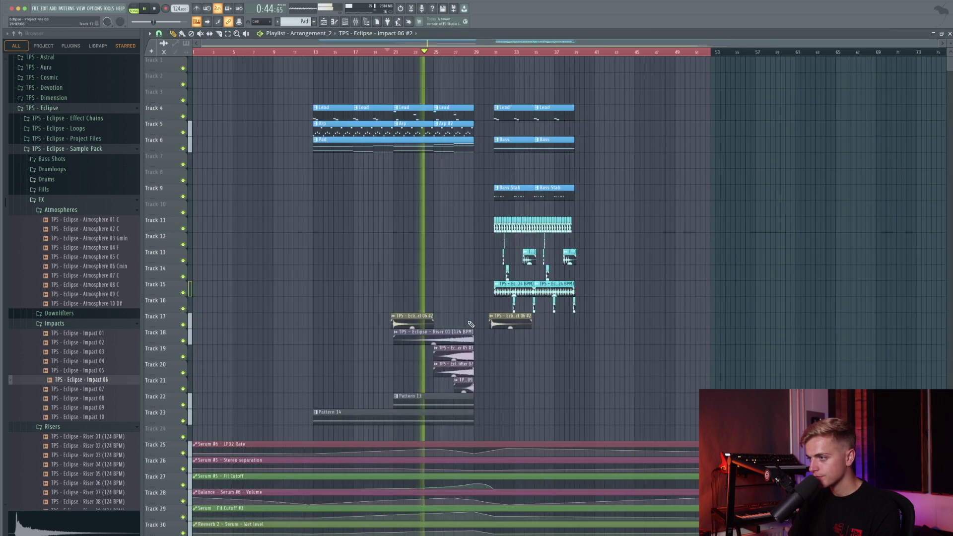
scroll(471, 323, up, 8)
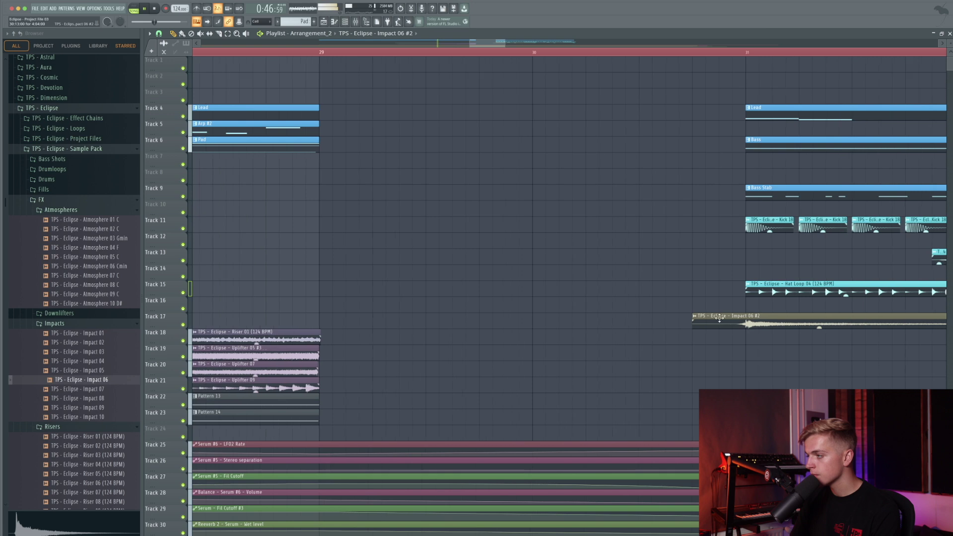
scroll(596, 208, down, 8)
Step: Play the arrangement from the end of the build-up into the drop to check the impacts
click(459, 52)
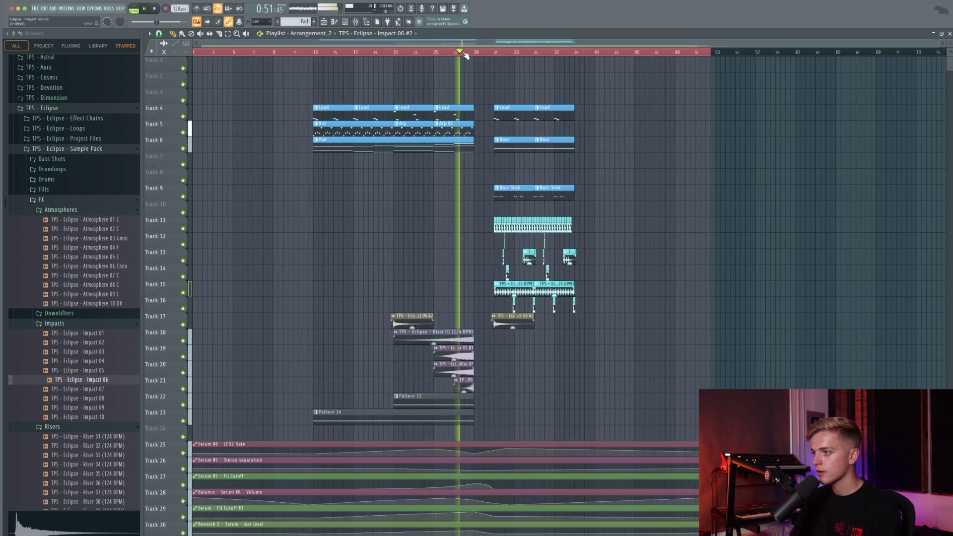
scroll(465, 62, up, 3)
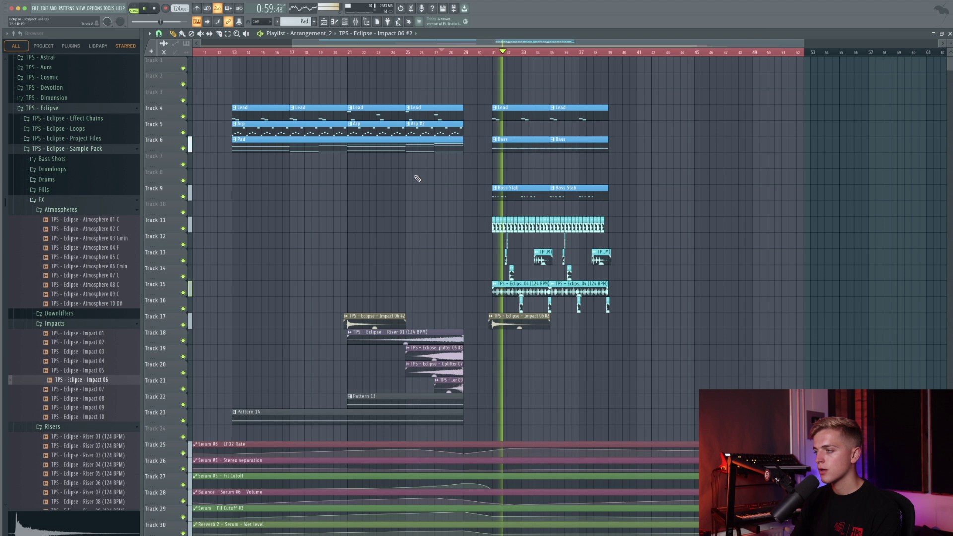
scroll(418, 178, down, 3)
key(super+s)
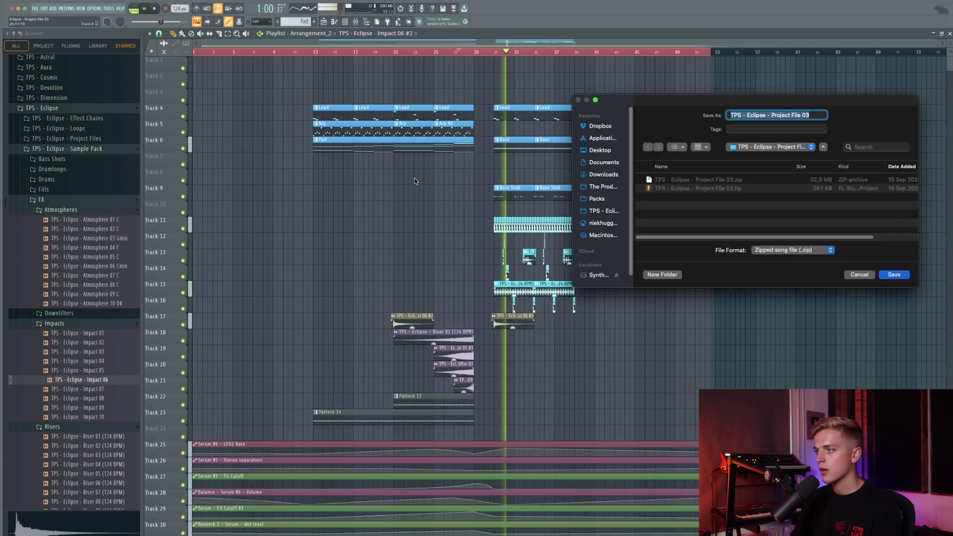
click(848, 275)
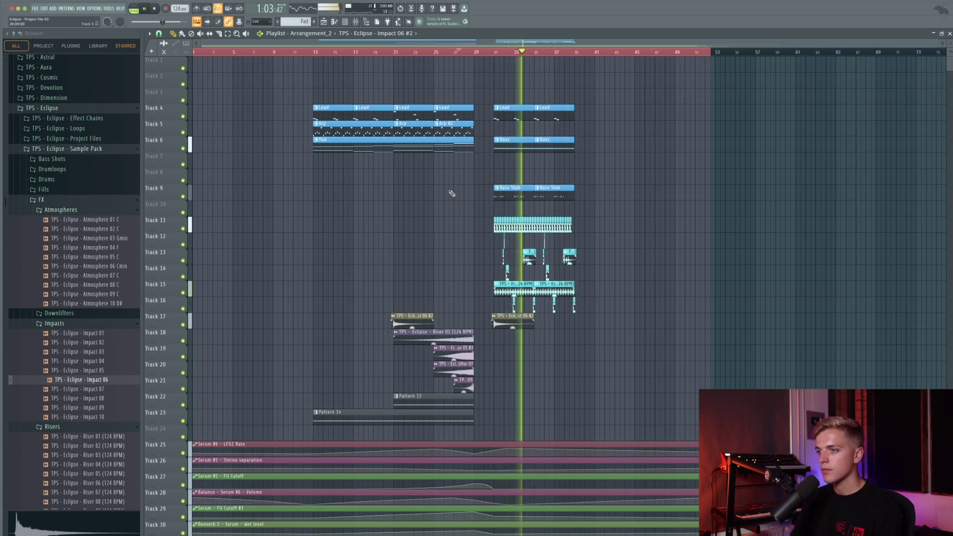
key(space)
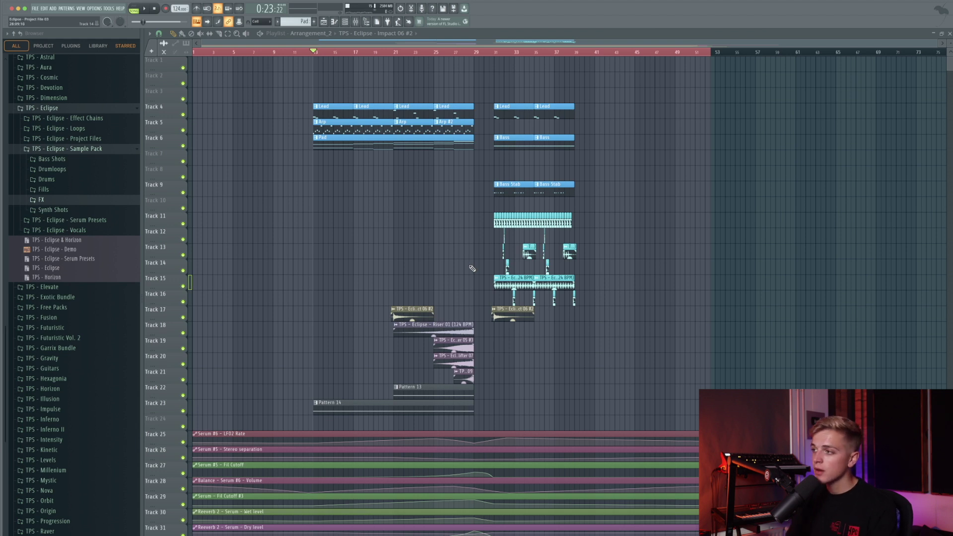
Step: Copy the drop's Hat Loop 04 clip into the build-up on Track 15 at bars 21 and 25
scroll(505, 95, up, 3)
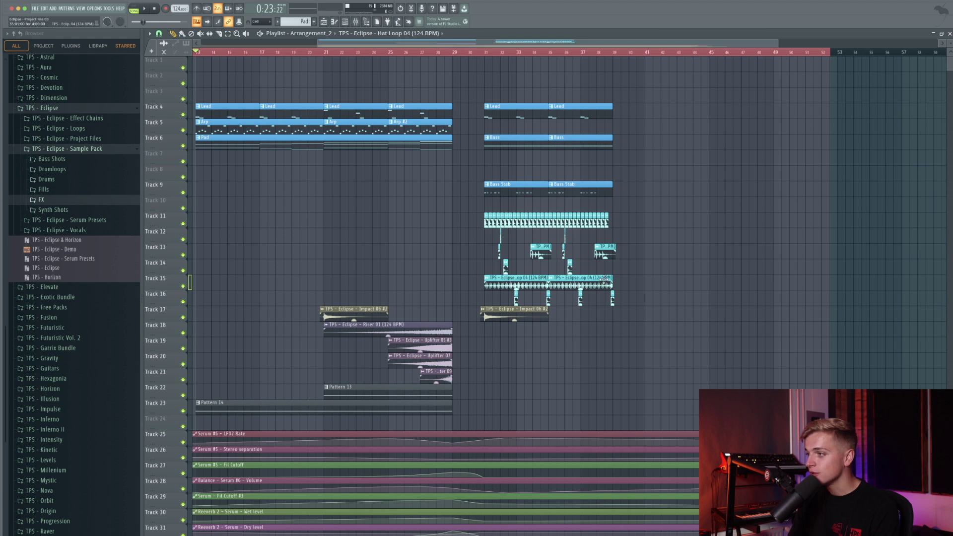
scroll(327, 287, up, 5)
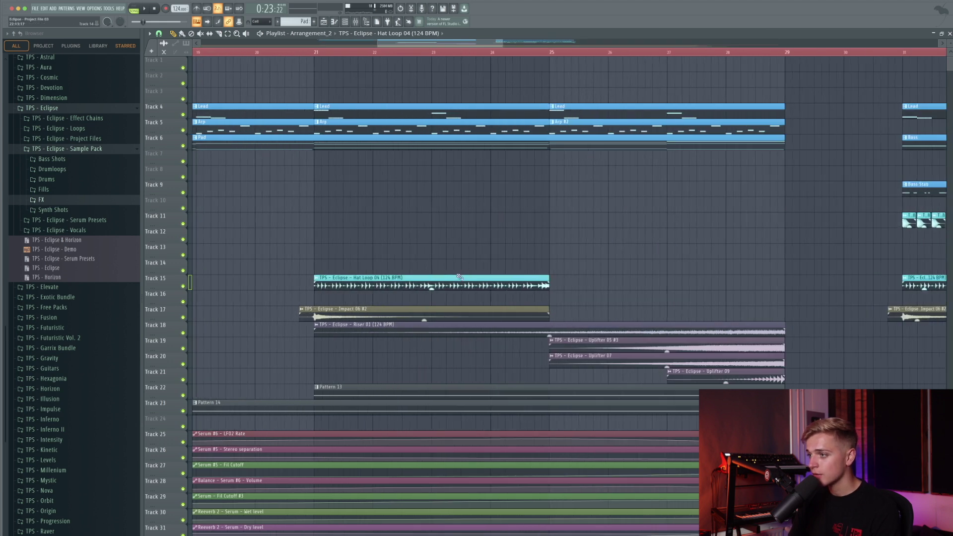
click(590, 276)
scroll(449, 185, down, 5)
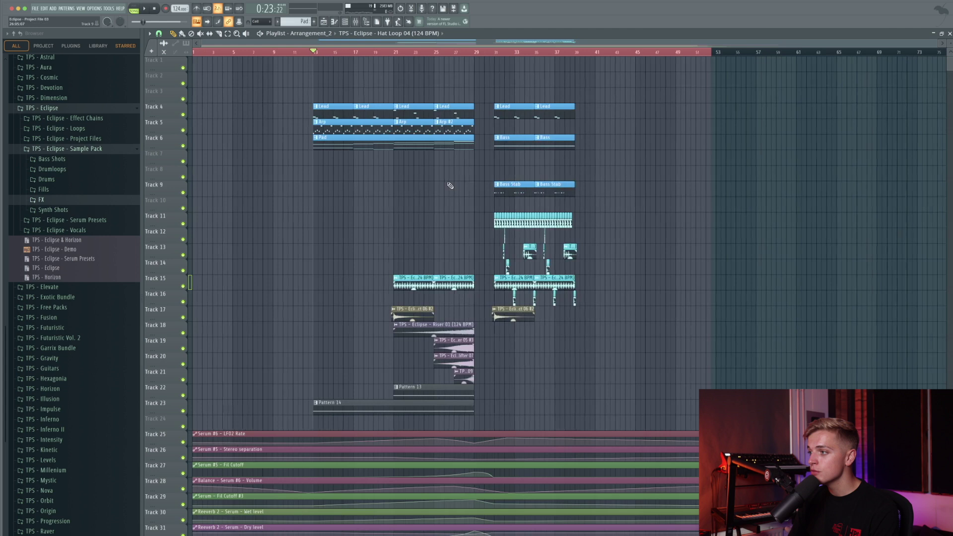
scroll(397, 89, up, 5)
scroll(383, 104, down, 2)
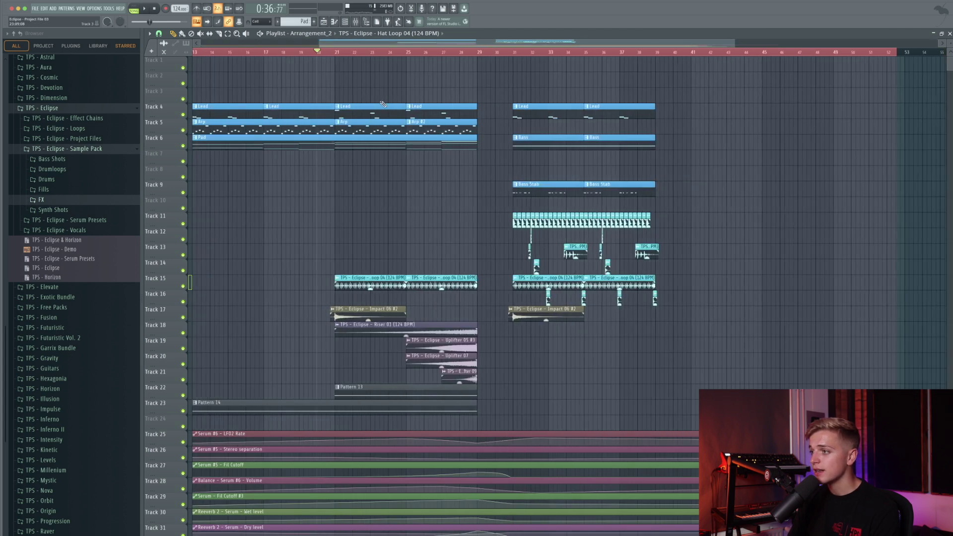
Step: Create a Fruity Reverb 2 wet level automation clip for Hat Loop 04, rising to a peak at bar 29 and falling back by bar 31
key(space)
scroll(389, 180, up, 4)
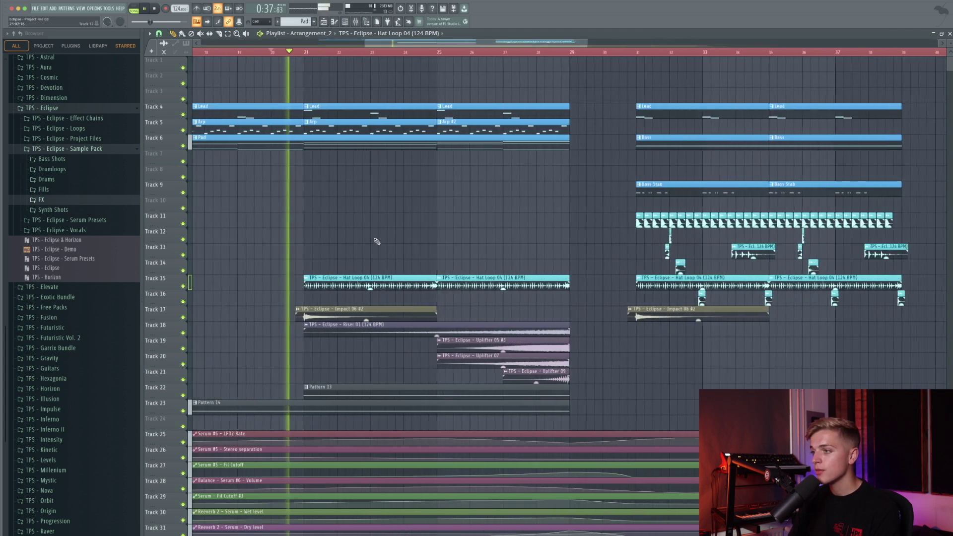
double_click(386, 280)
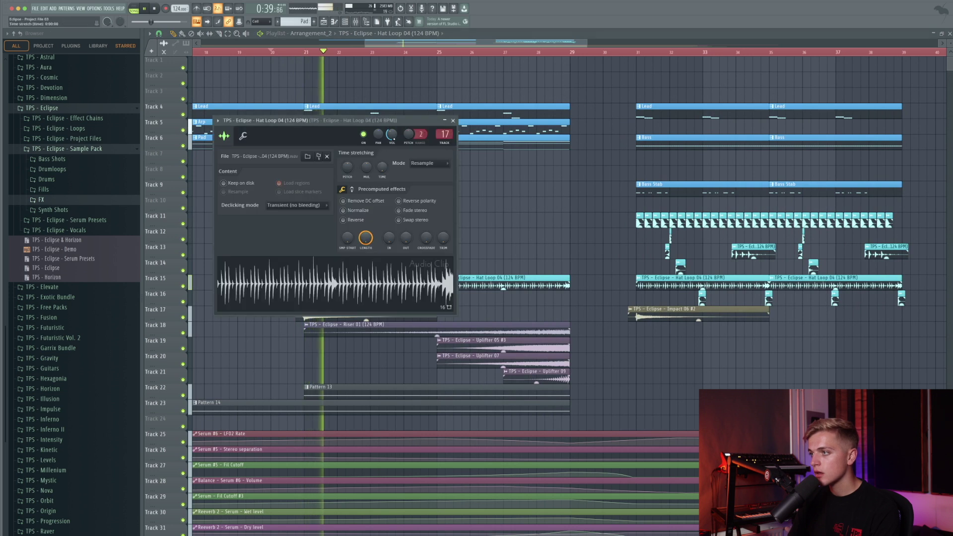
right_click(498, 186)
click(472, 264)
click(472, 264)
click(463, 265)
right_click(474, 268)
key(space)
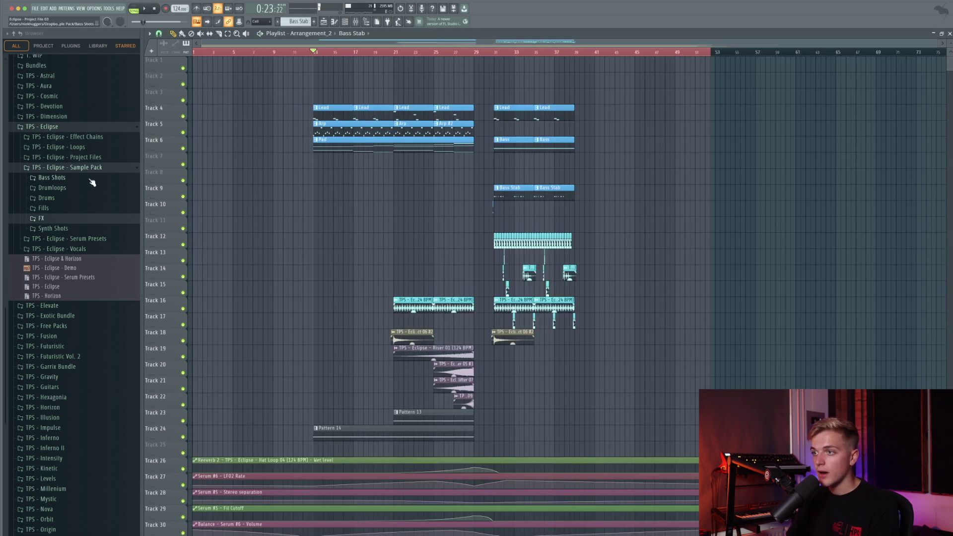
Step: Open the Top Loops folder under the Eclipse sample pack's Drumloops and audition its loops
click(92, 186)
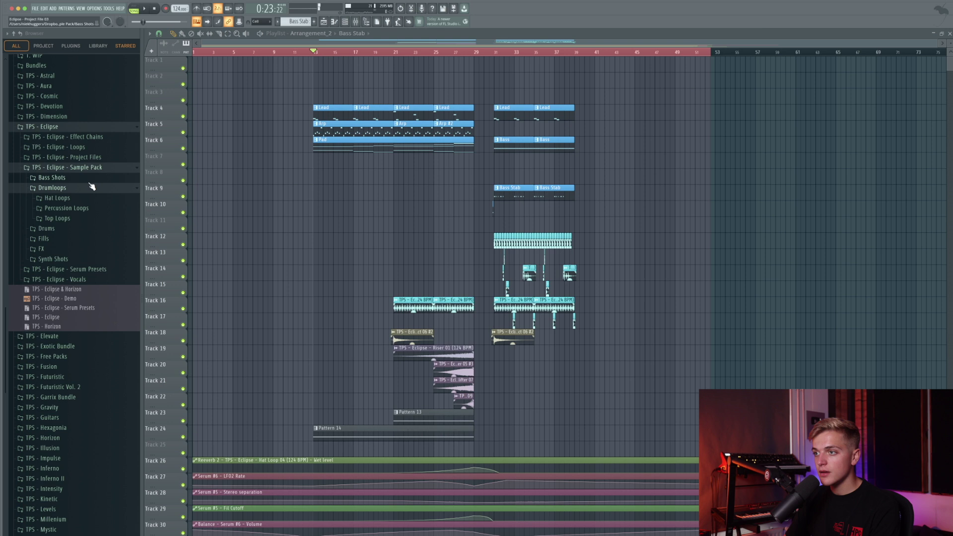
click(81, 221)
click(93, 265)
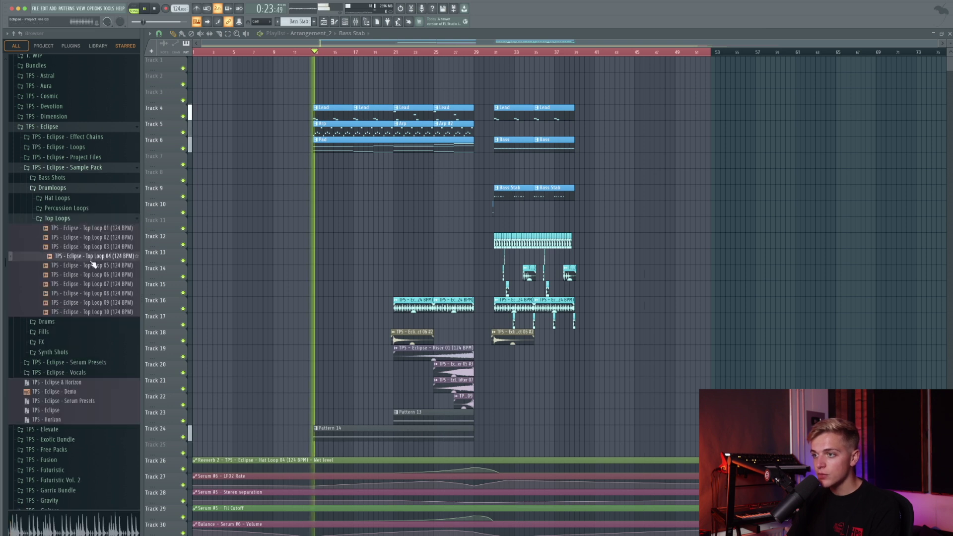
drag(93, 274, 405, 255)
scroll(408, 256, up, 3)
right_click(408, 256)
Step: Place Top Loop 05 on Track 12 at bar 21 and repeat it at bar 25, filling the build-up up to bar 29
drag(125, 265, 437, 250)
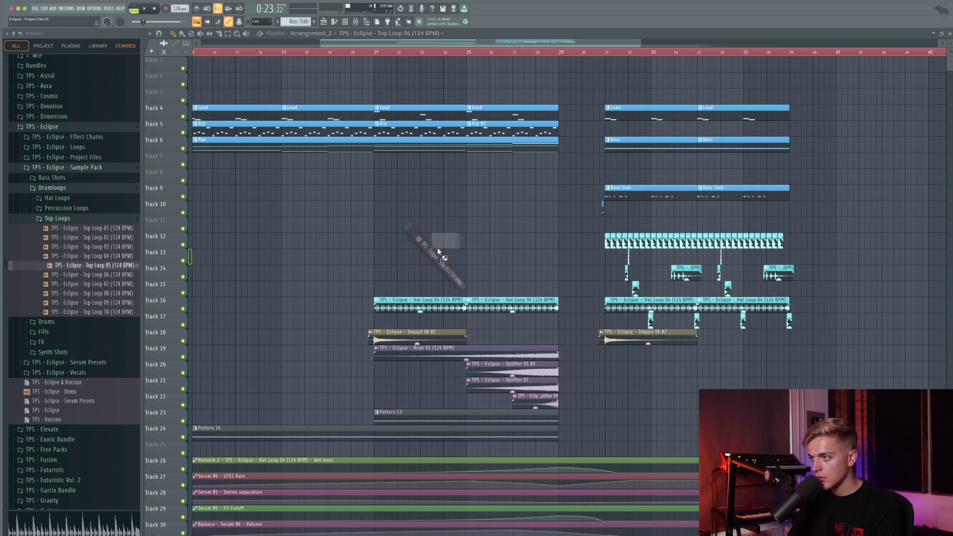
drag(370, 246, 372, 241)
key(space)
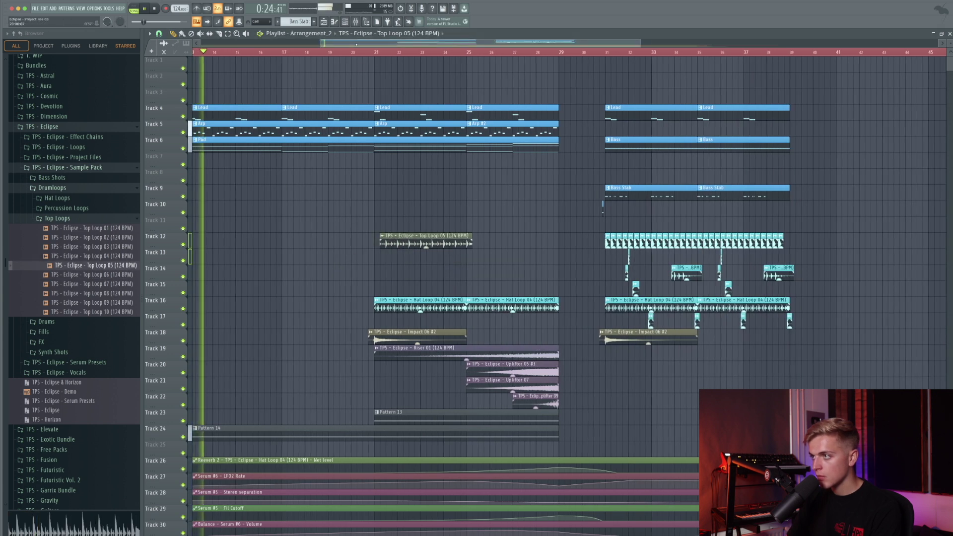
drag(432, 220, 470, 242)
Step: Lower the channel volume of Top Loop 05 while the build-up plays
double_click(470, 243)
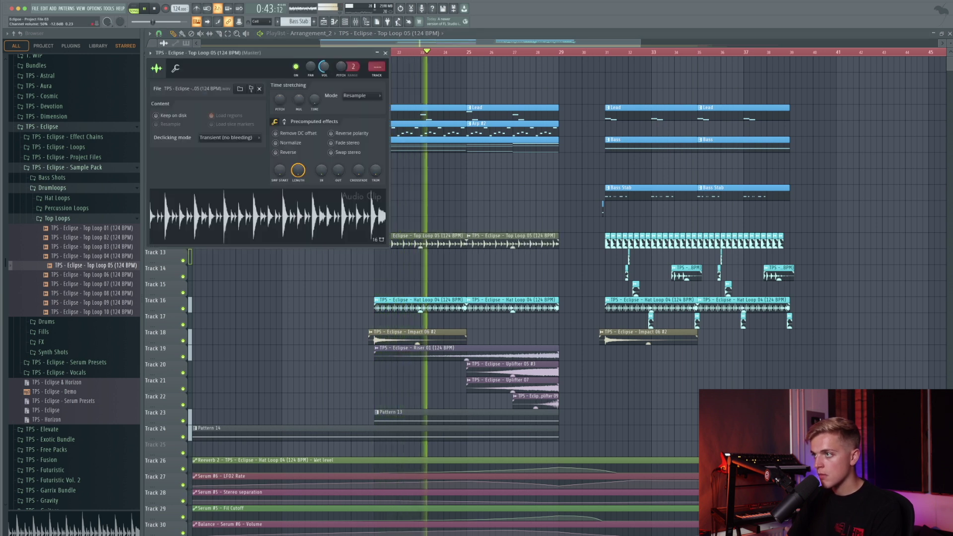
scroll(536, 233, up, 2)
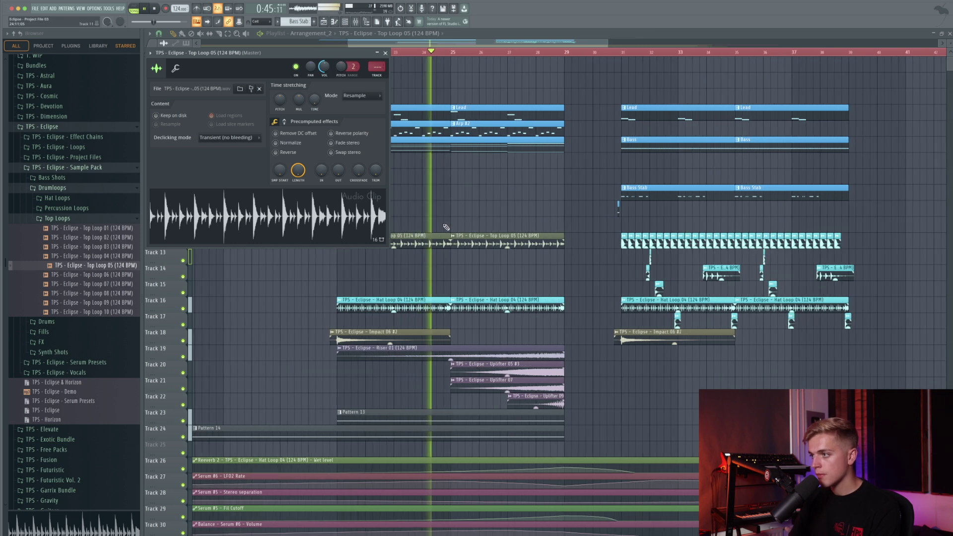
key(Escape)
key(space)
Step: Create a volume automation clip for the second Top Loop 05 clip, fading down from bar 25 to a low at bar 29, and extend it to bar 30
click(453, 236)
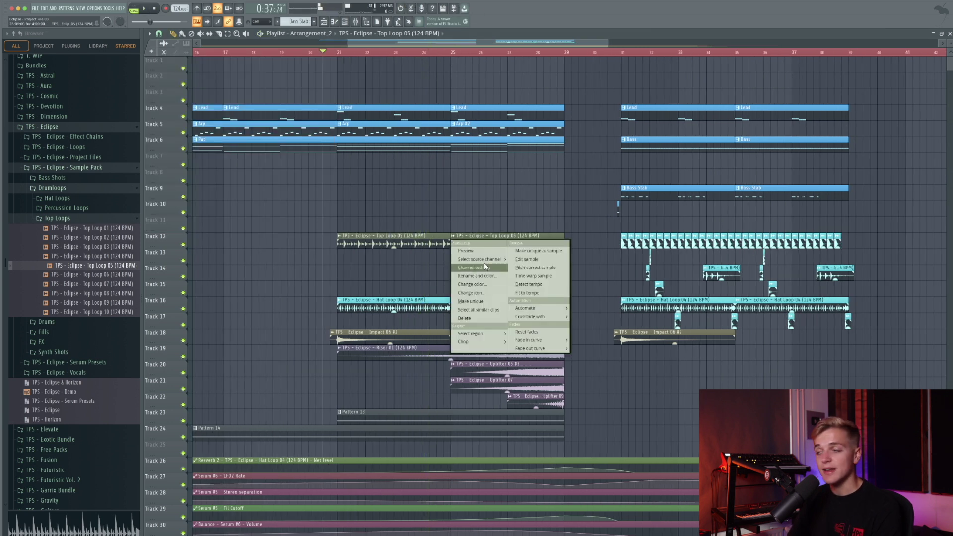
mouse_move(555, 316)
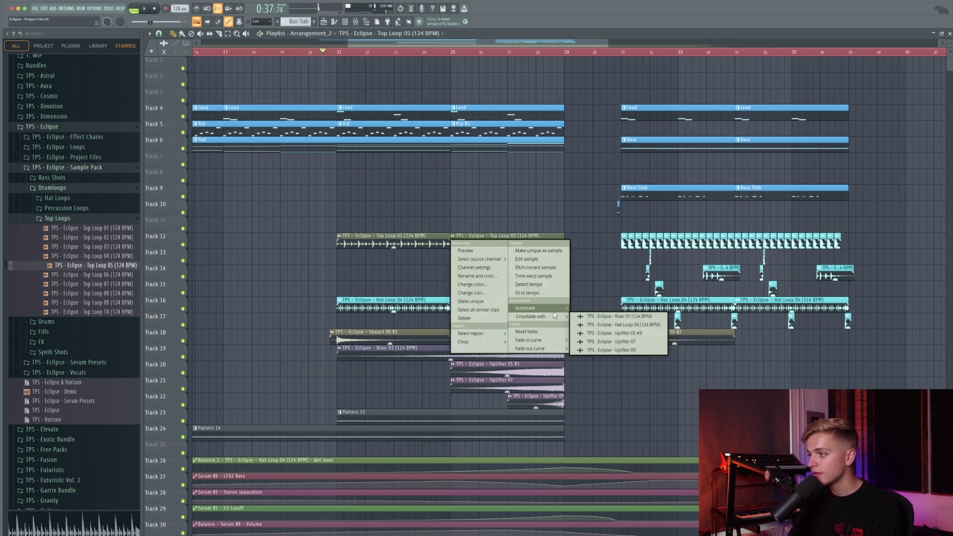
click(582, 318)
key(space)
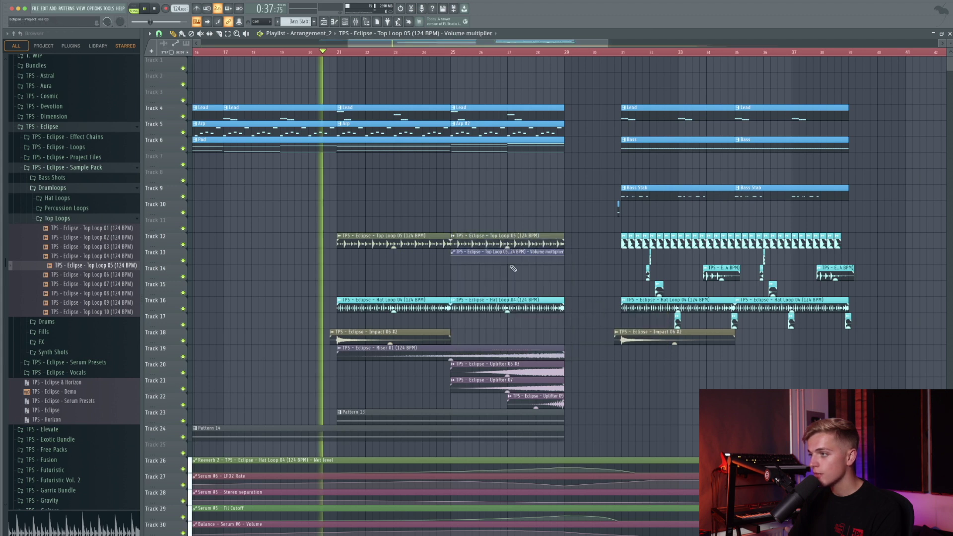
right_click(537, 260)
drag(537, 260, 568, 276)
drag(507, 259, 507, 257)
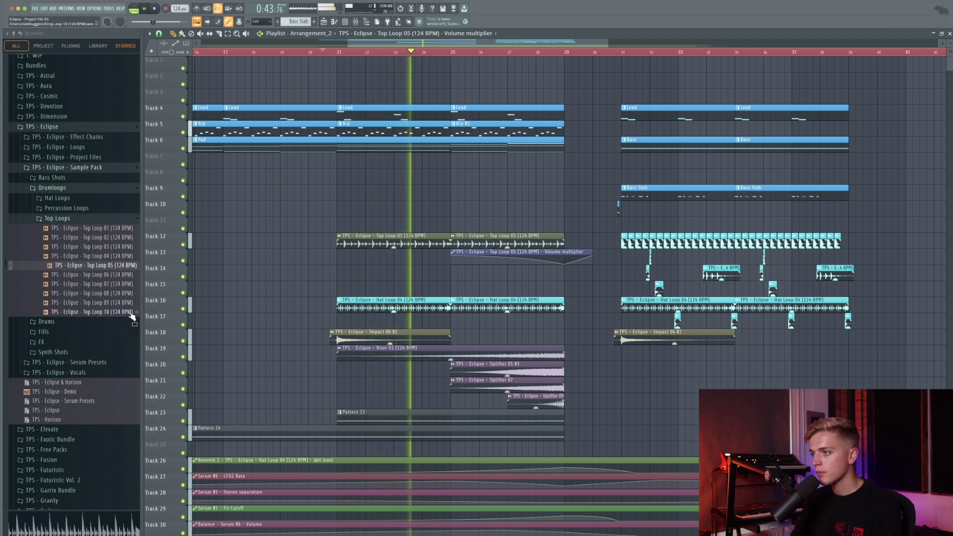
Step: Shift all drum, effect and automation clips from Track 12 downward by two tracks, then clear the selection
scroll(340, 243, down, 5)
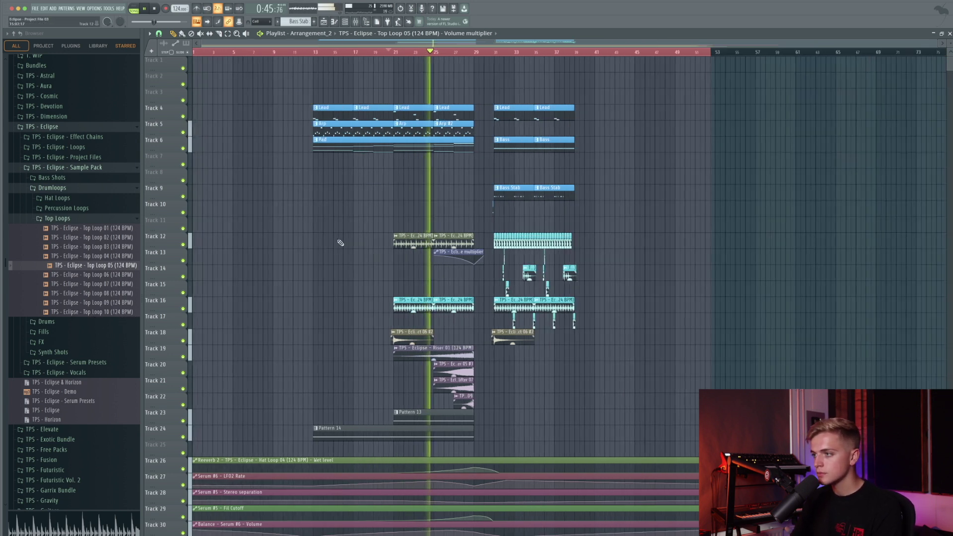
scroll(341, 242, up, 2)
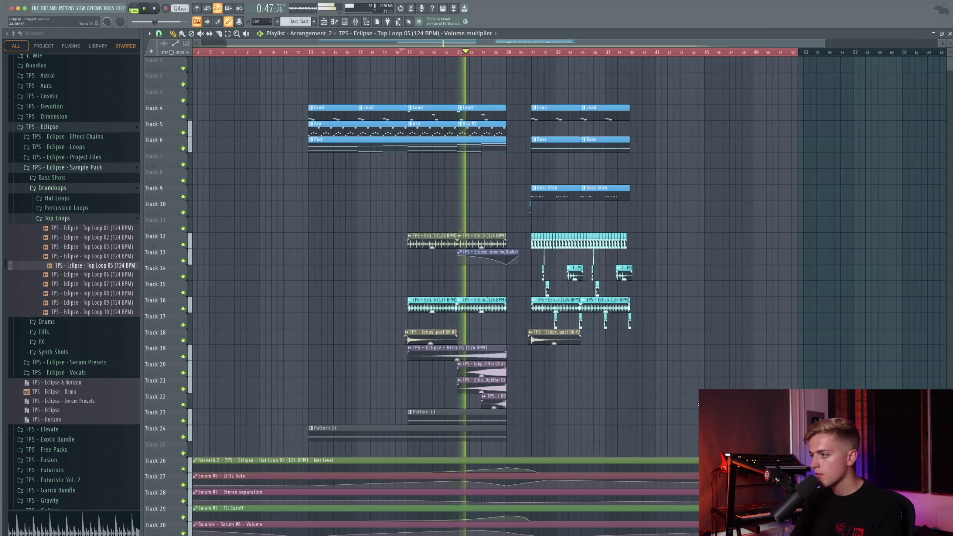
scroll(675, 316, down, 4)
drag(742, 169, 186, 535)
key(shift+Down)
key(shift+Down)
scroll(434, 347, up, 5)
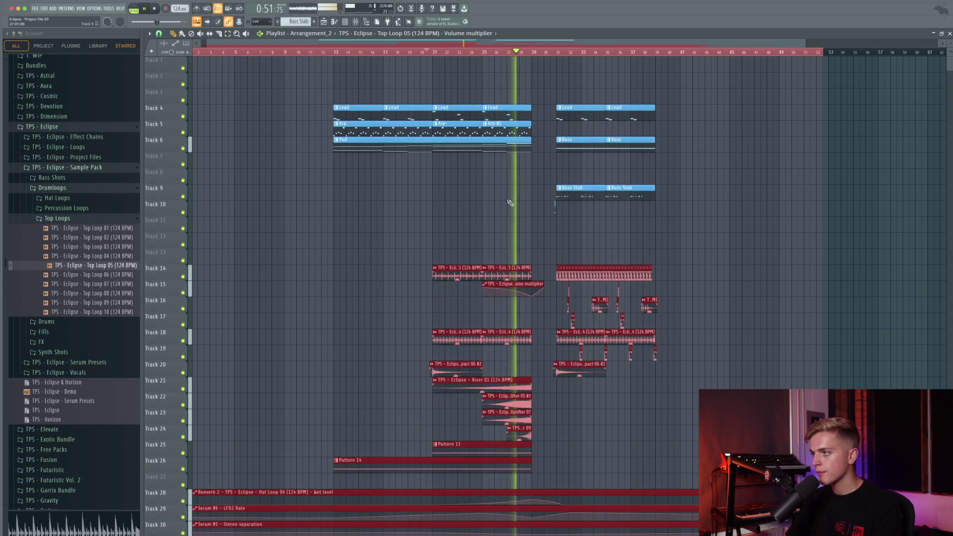
super+click(509, 204)
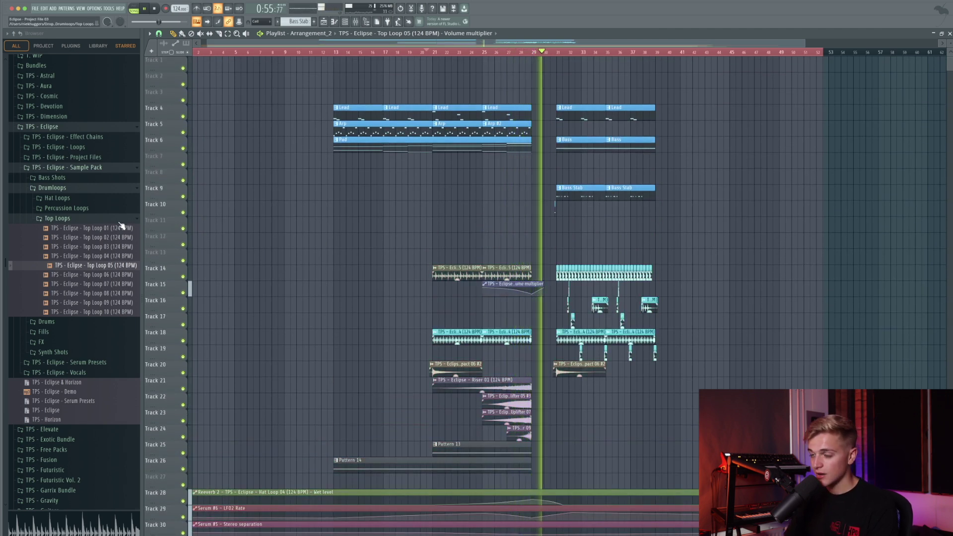
Step: Browse the Eclipse sample pack's Drums folder and audition the samples in its Snares folder
key(space)
click(46, 322)
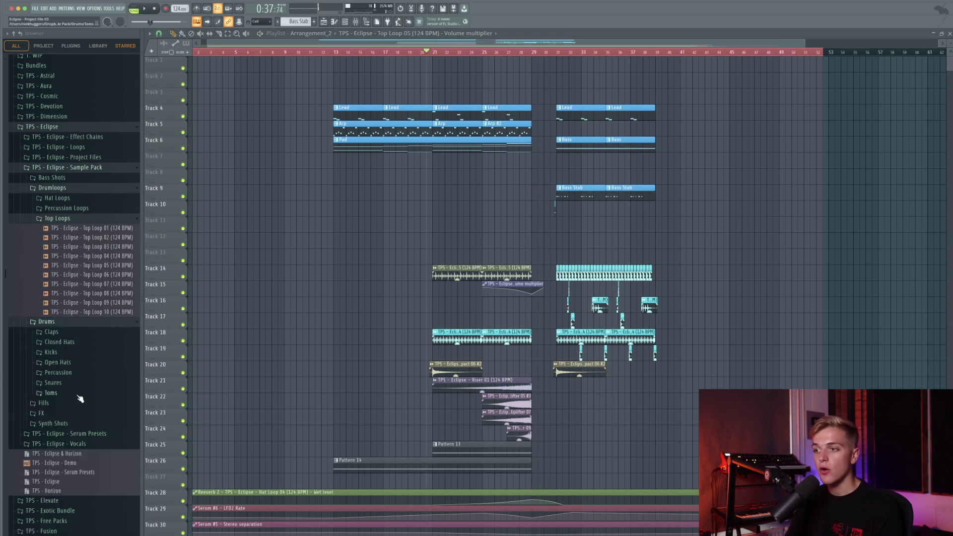
click(74, 373)
click(85, 177)
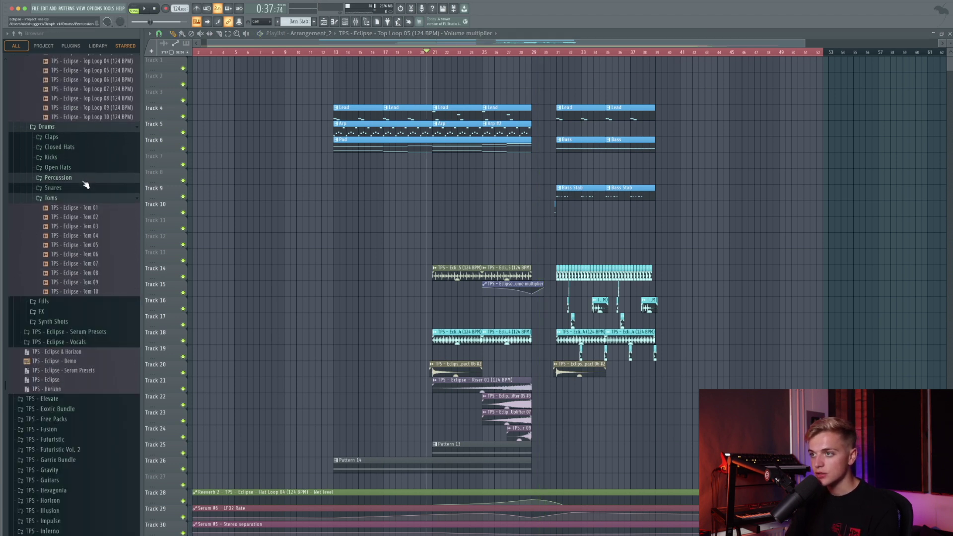
click(85, 187)
click(95, 244)
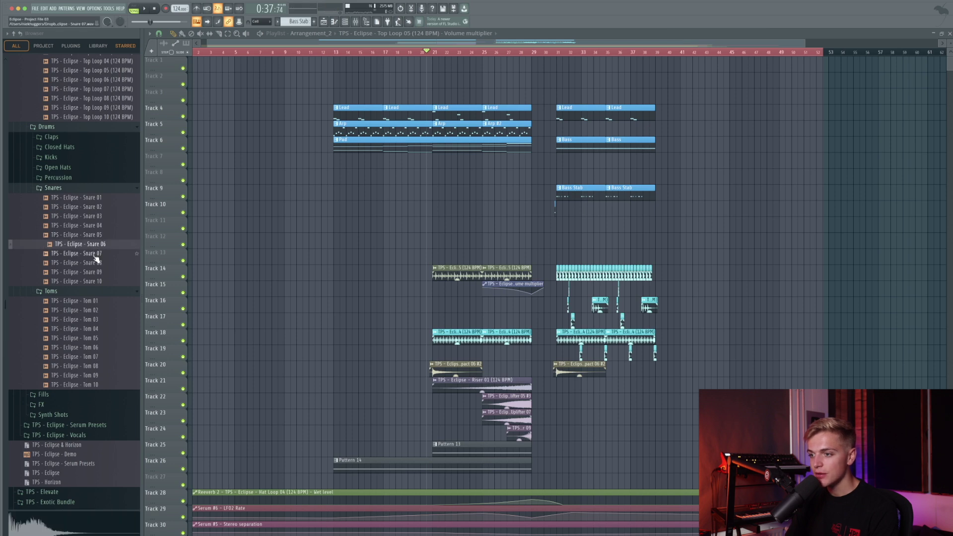
click(94, 271)
click(95, 282)
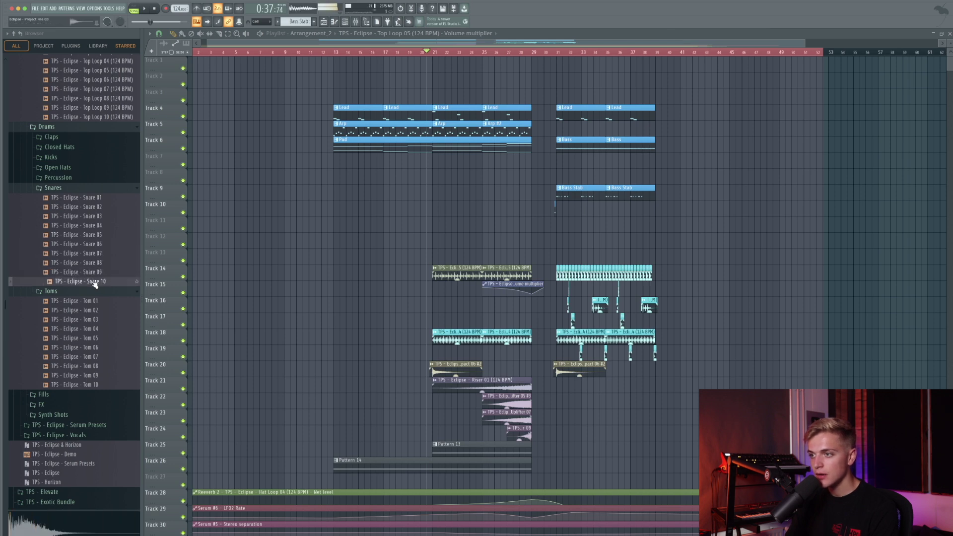
click(87, 216)
click(82, 198)
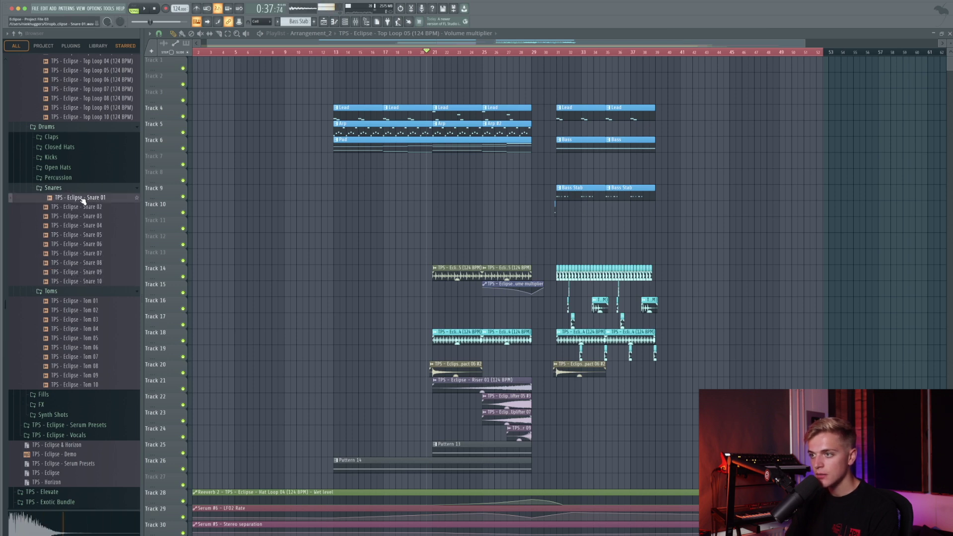
click(83, 216)
click(82, 236)
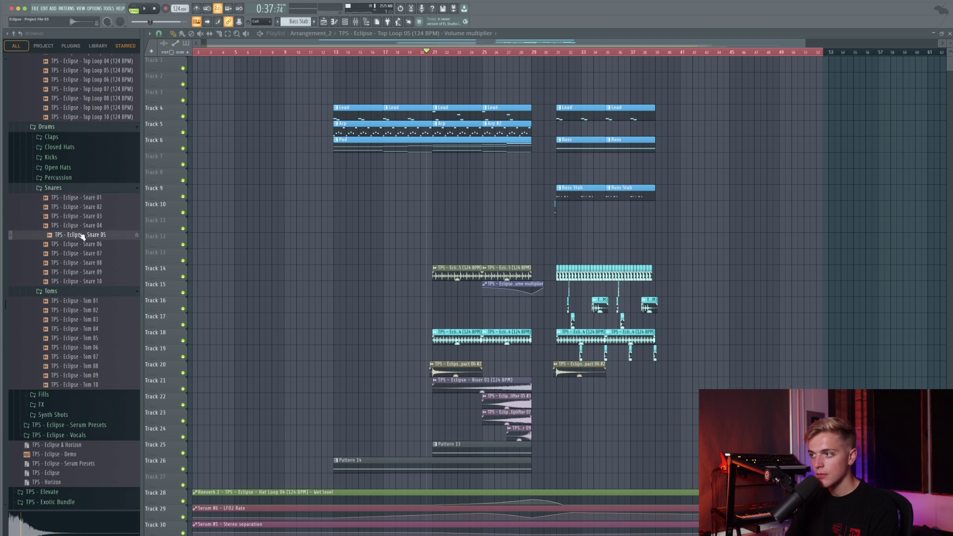
Step: Place Snare 05 on Track 11 at bar 21, trimmed to half a beat, and add a second hit directly after it
drag(424, 256, 437, 255)
scroll(436, 255, up, 8)
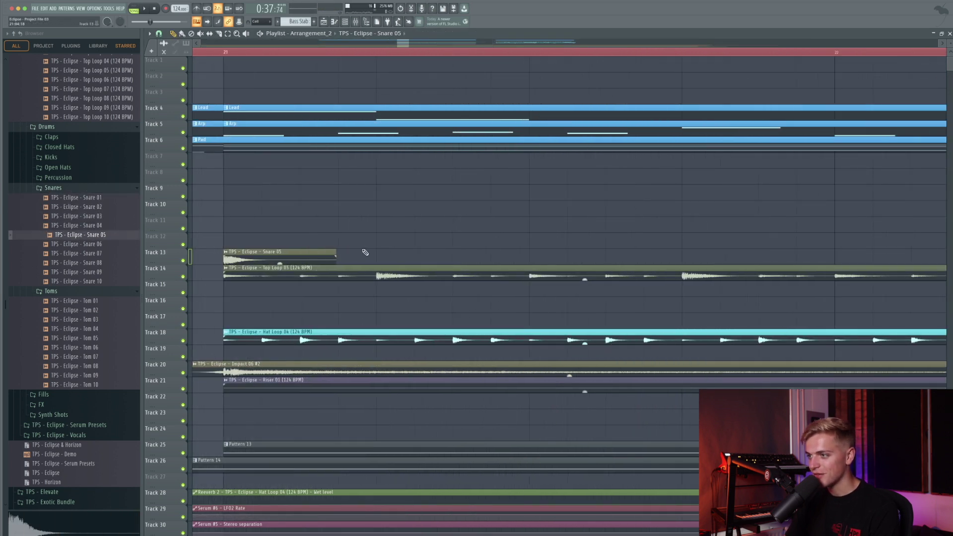
scroll(315, 240, down, 8)
drag(280, 232, 278, 226)
scroll(278, 223, up, 5)
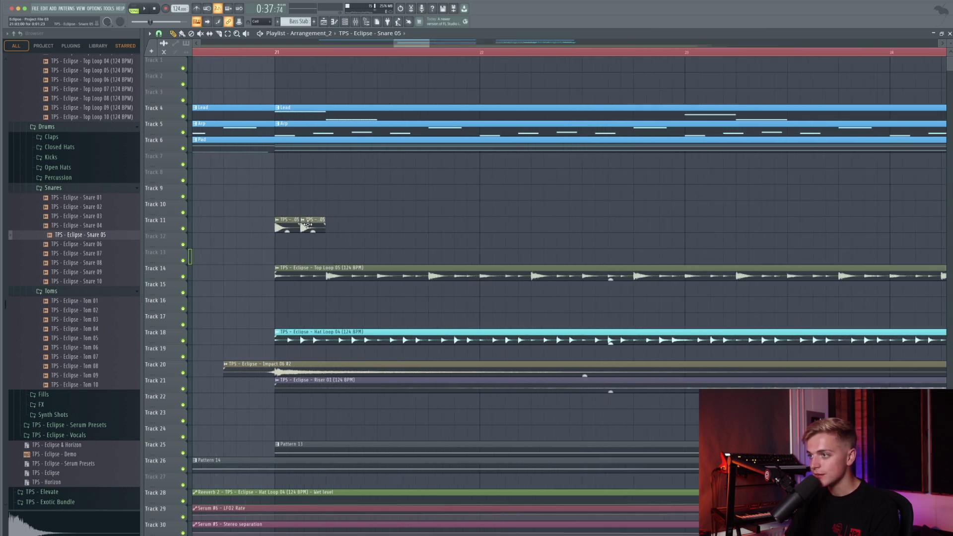
Step: Repeat the Snare 05 hits on Track 11 continuously from bar 21 up to bar 29
drag(332, 53, 277, 59)
drag(271, 201, 311, 230)
key(ctrl+b)
key(ctrl+b)
scroll(312, 224, down, 6)
key(ctrl+b)
key(ctrl+b)
key(ctrl+b)
key(ctrl+b)
key(ctrl+b)
key(ctrl+b)
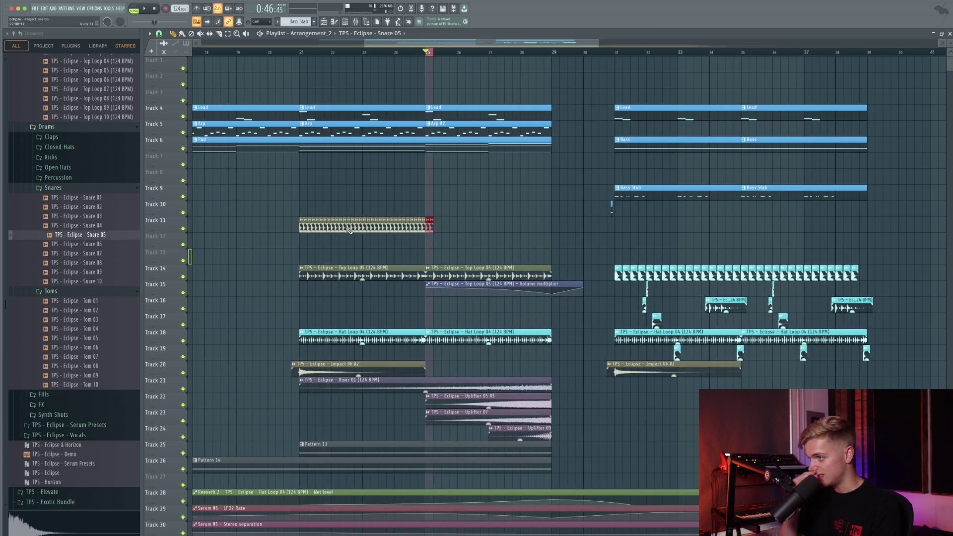
key(ctrl+b)
key(ctrl+b)
key(ctrl+b)
key(ctrl+b)
key(ctrl+b)
key(ctrl+b)
key(ctrl+b)
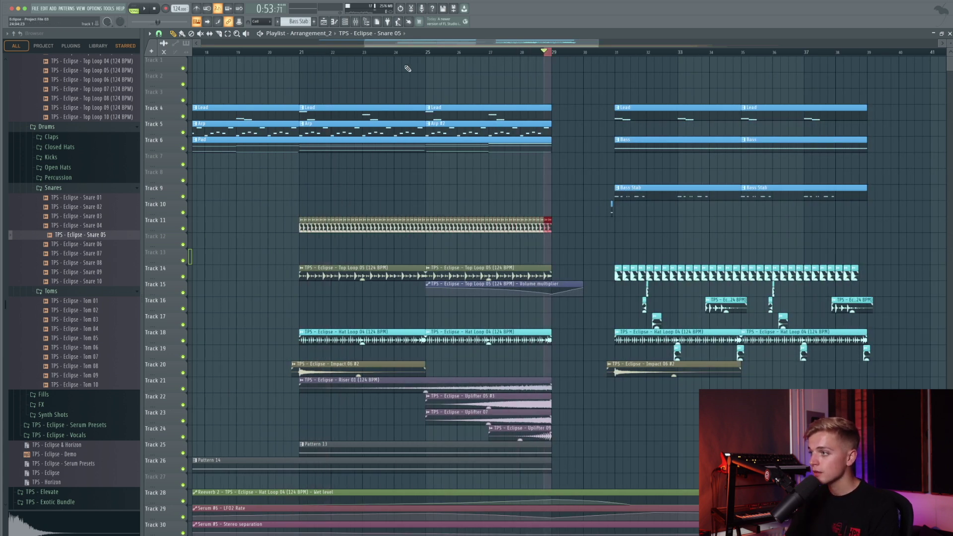
Step: Shorten the Snare 05 hits from bar 25 to a quarter beat and repeat them at double speed up to bar 29
scroll(480, 128, up, 6)
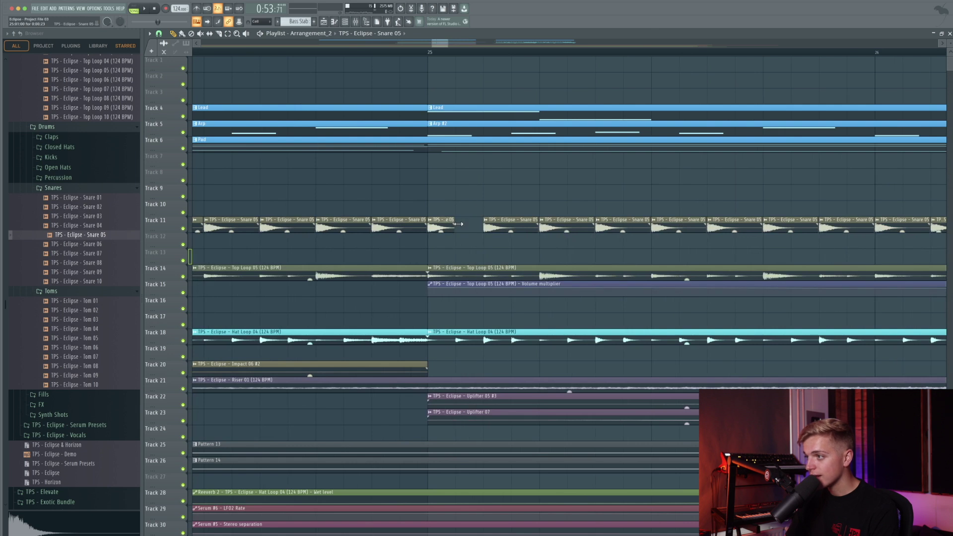
ctrl+click(454, 67)
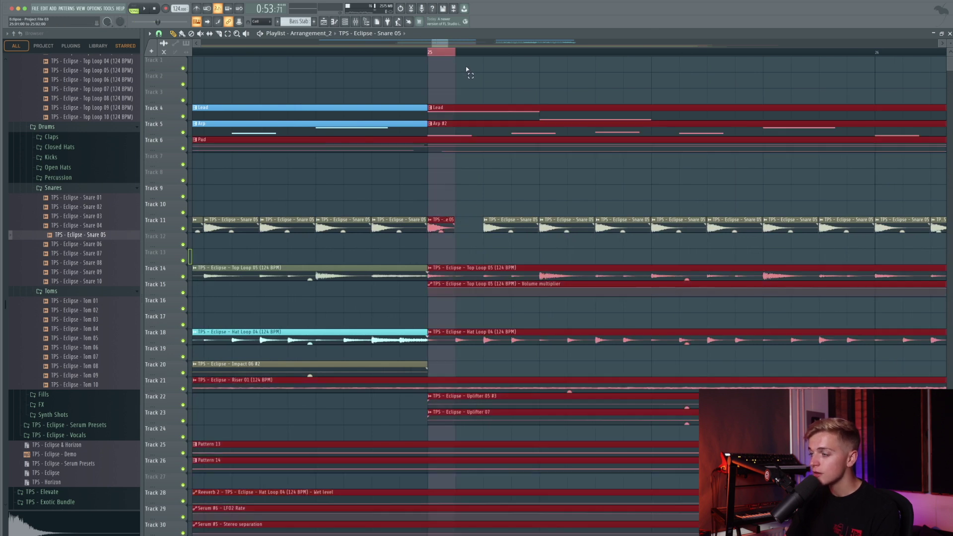
scroll(444, 235, down, 6)
click(448, 246)
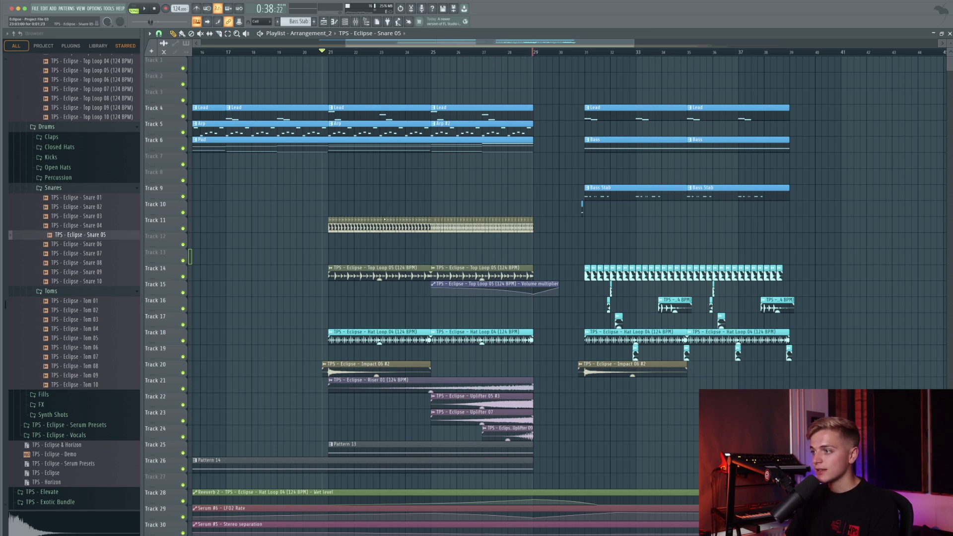
Step: Lower the channel volume of the Snare 05 roll during playback
scroll(384, 219, up, 5)
double_click(381, 219)
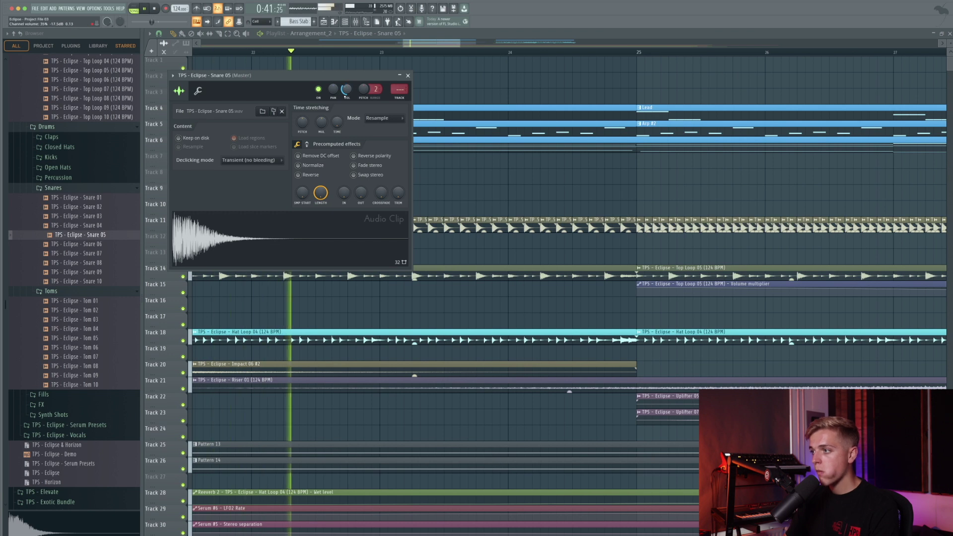
key(Escape)
Step: Play the build-up through to bar 29 to check the snare roll and its speed change at bar 25, reviewing Snare 05's channel settings
scroll(443, 241, down, 5)
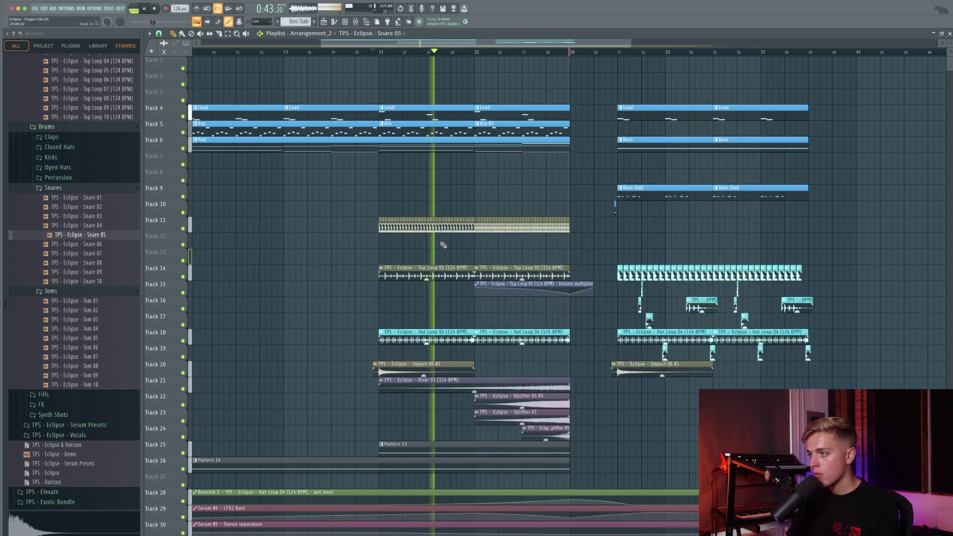
scroll(487, 229, up, 4)
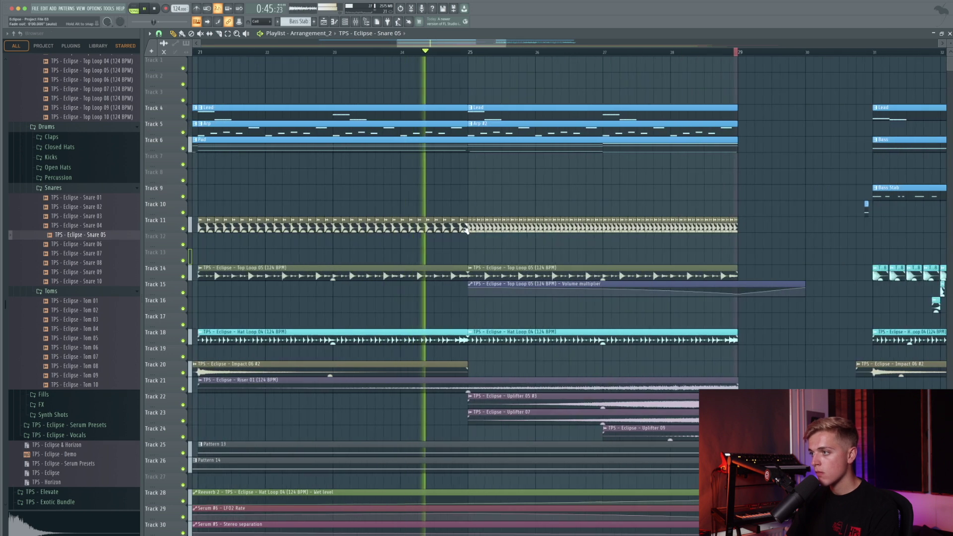
scroll(445, 230, up, 3)
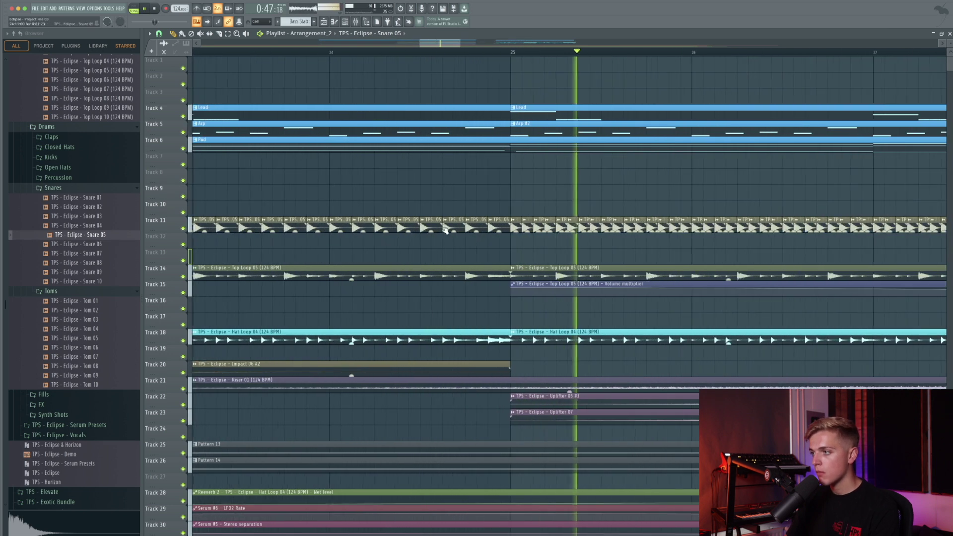
double_click(445, 230)
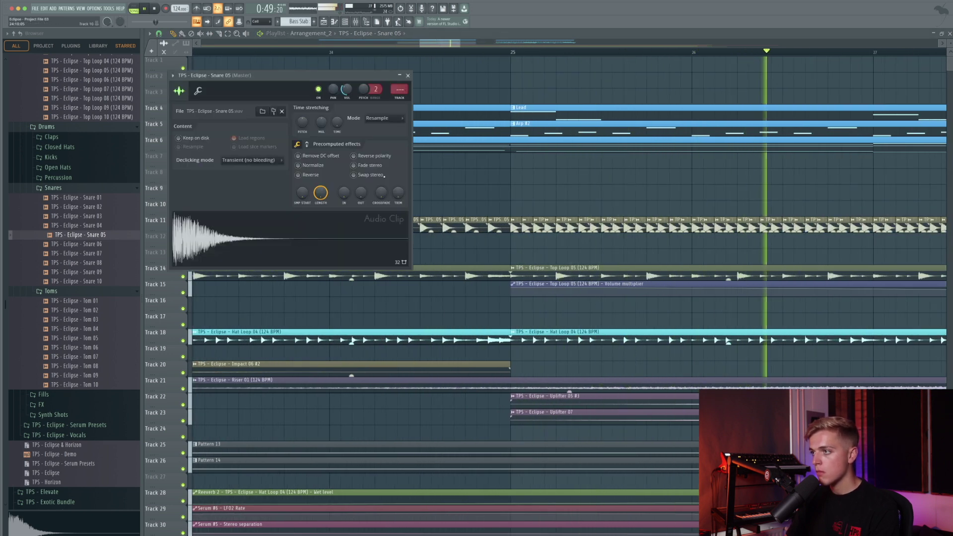
scroll(551, 213, up, 2)
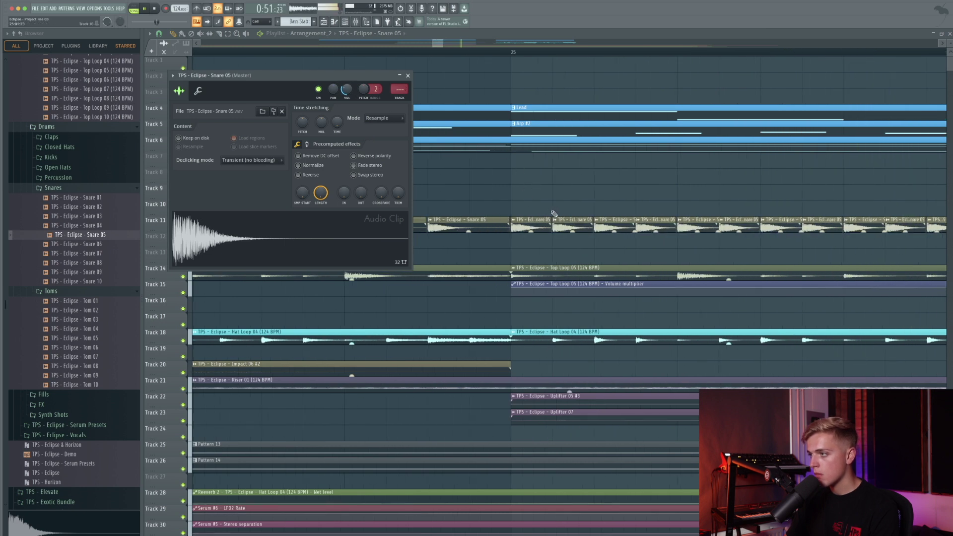
scroll(554, 213, down, 3)
scroll(541, 212, down, 2)
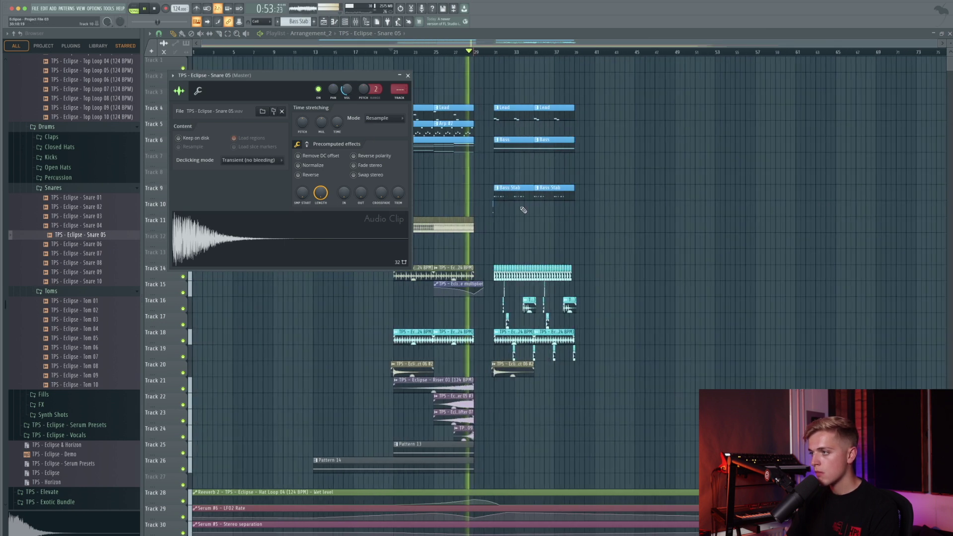
click(407, 76)
scroll(468, 168, up, 5)
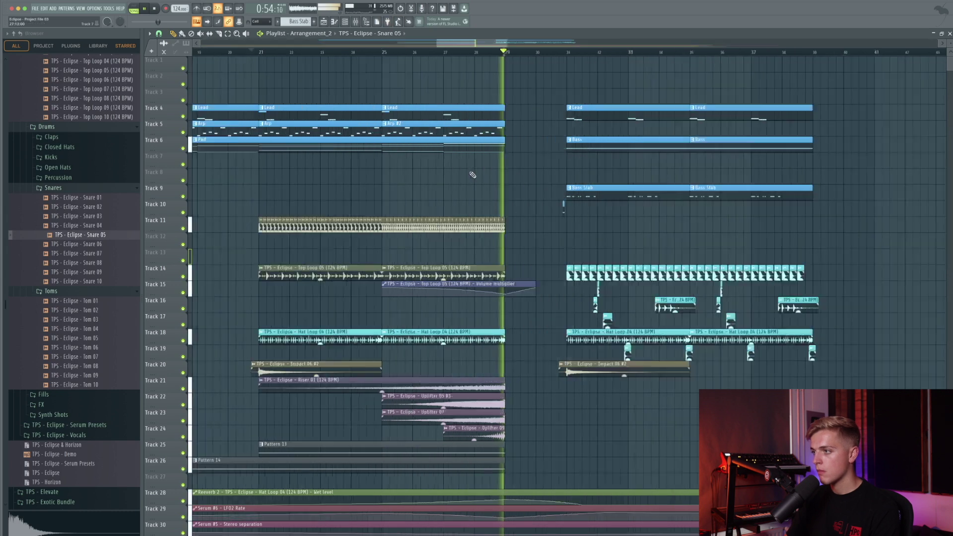
scroll(474, 176, down, 4)
key(ctrl+a)
key(ctrl+d)
scroll(473, 175, down, 4)
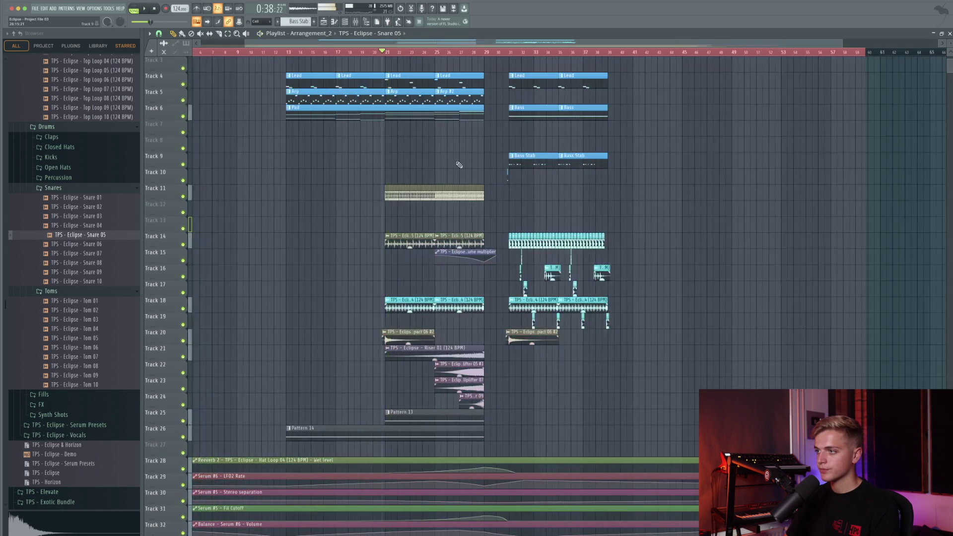
Step: Stop playback and create an automation clip for the volume multiplier of the Snare 05 channel
key(space)
scroll(429, 187, down, 2)
scroll(427, 185, up, 7)
double_click(418, 159)
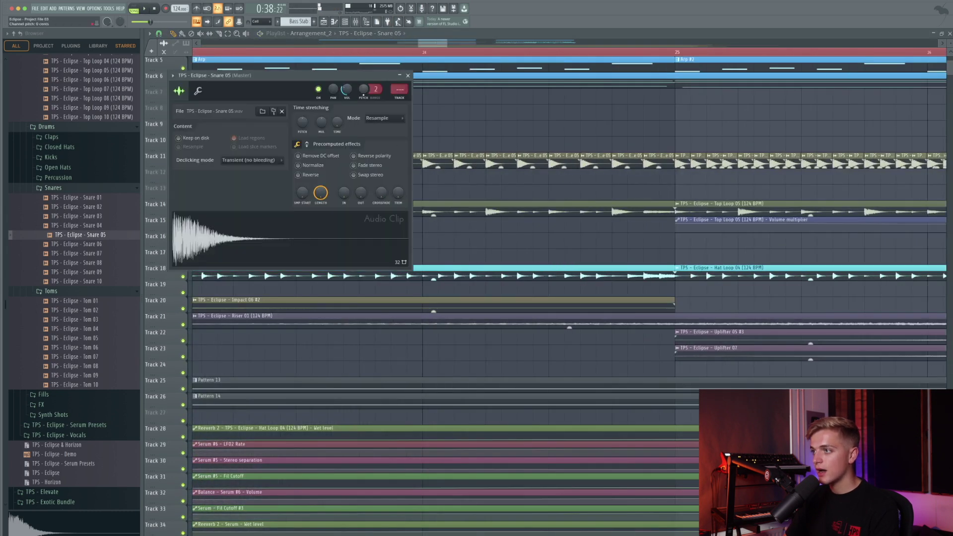
right_click(346, 92)
click(197, 91)
click(198, 91)
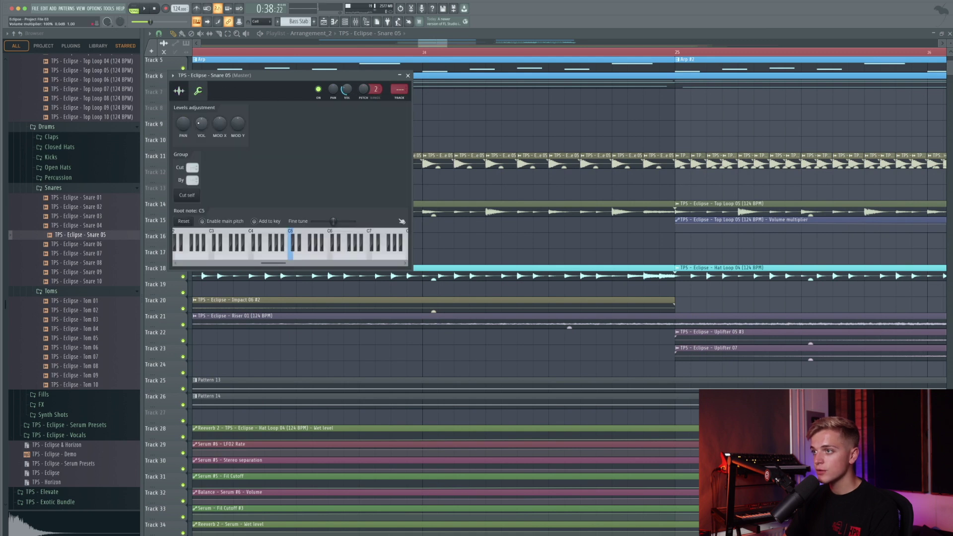
right_click(201, 125)
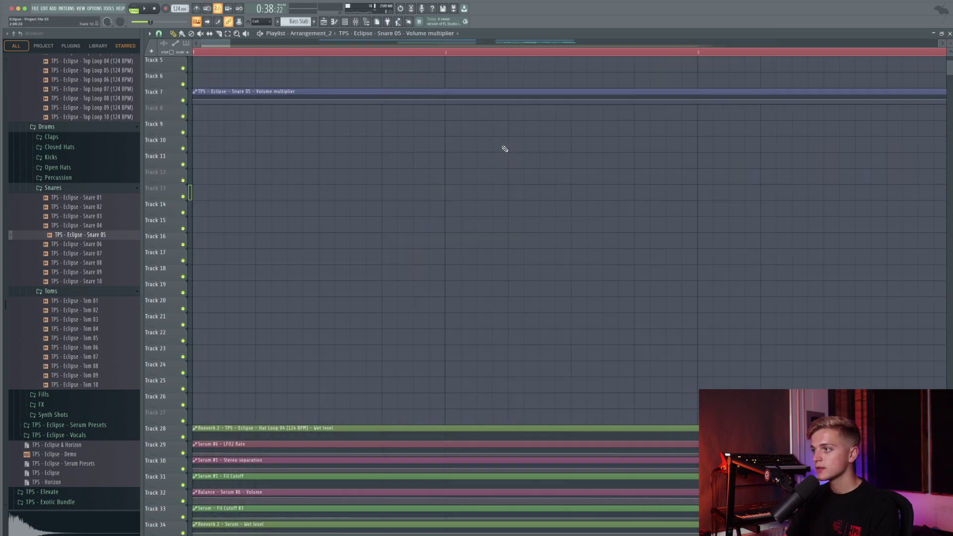
Step: Shape the Snare 05 volume automation into a gradual rise from bar 21 to bar 29, listening to the build-up
scroll(513, 152, down, 10)
scroll(432, 97, up, 1)
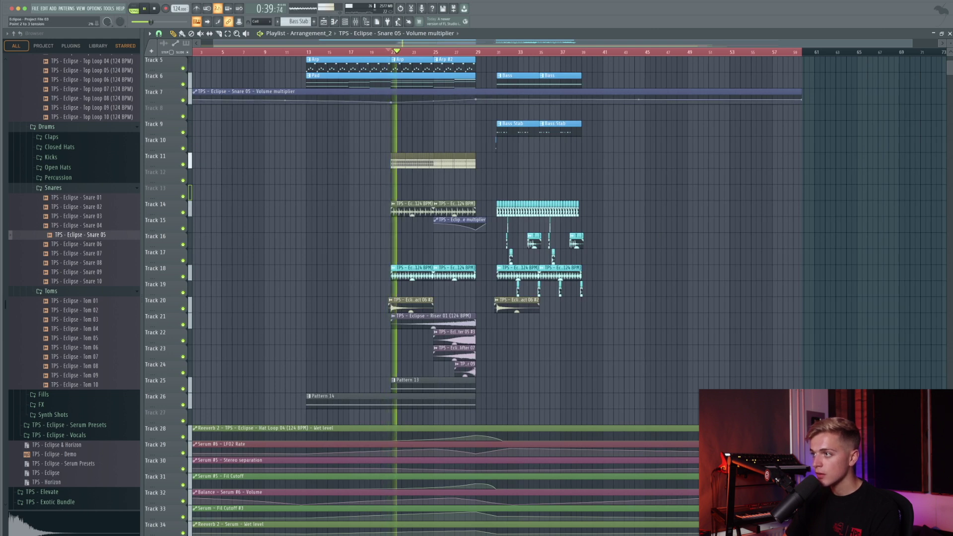
scroll(418, 190, up, 2)
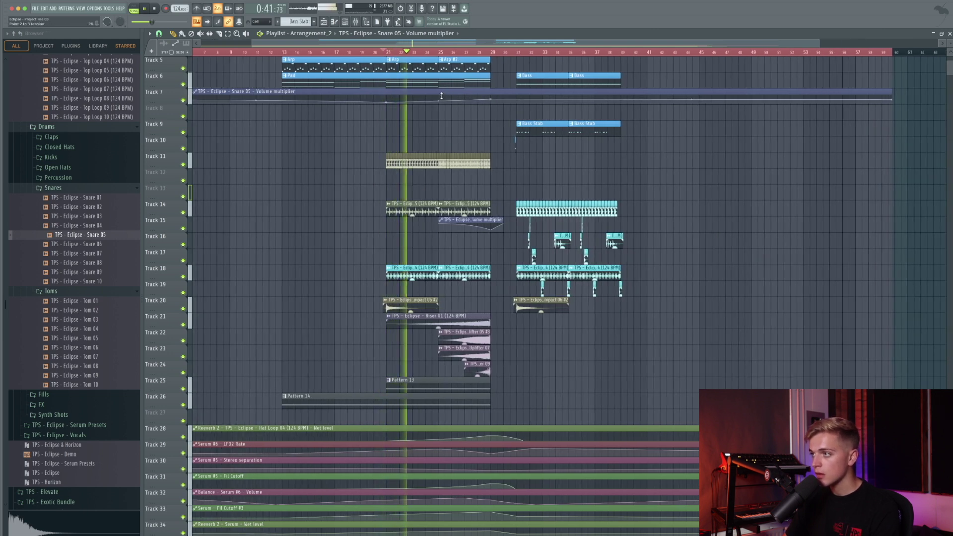
Step: Route Snare 05 to mixer insert 90 and load Fruity Reeverb 2 on it
click(360, 22)
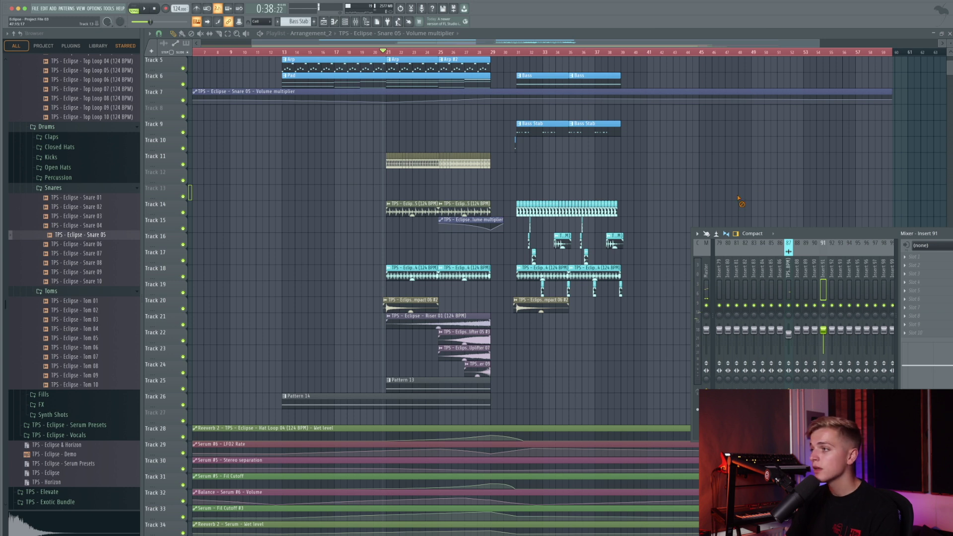
right_click(738, 199)
scroll(434, 163, up, 5)
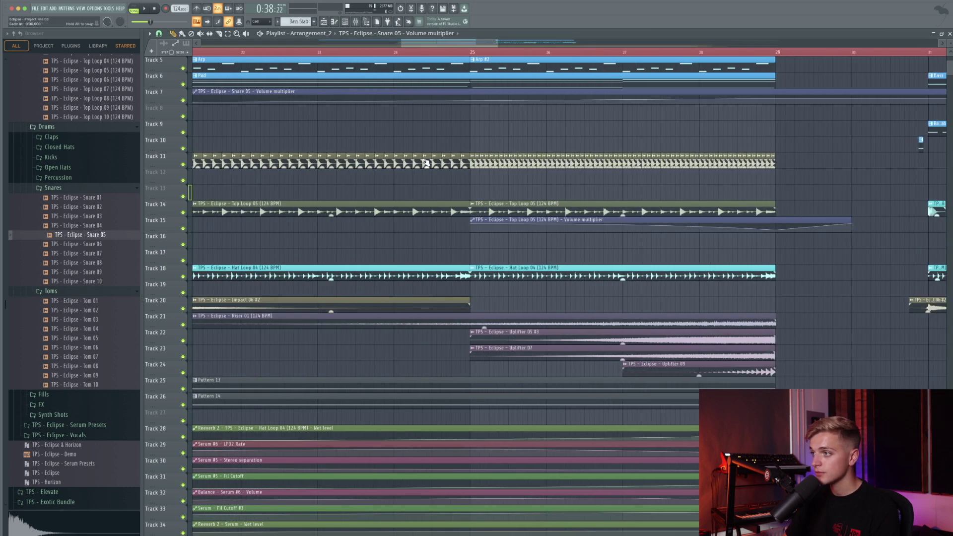
click(356, 22)
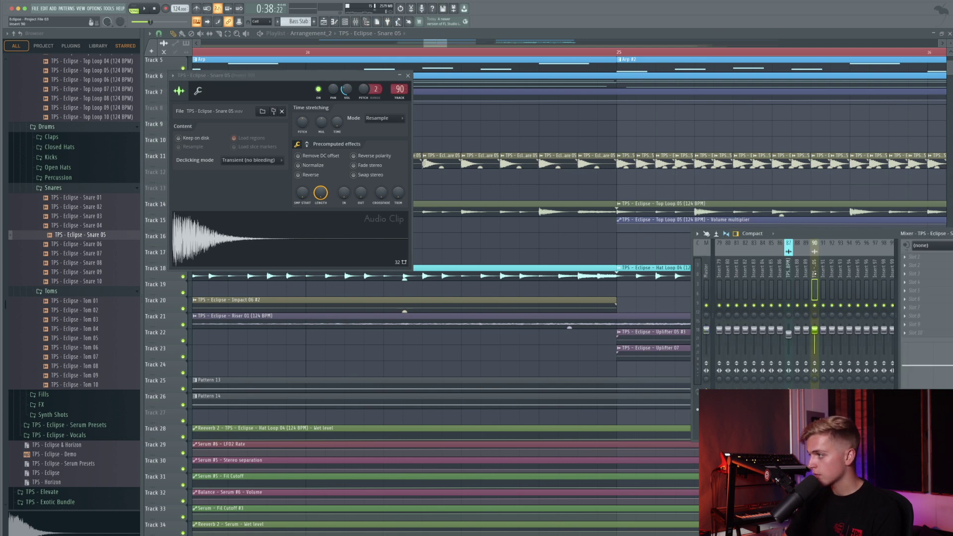
click(937, 266)
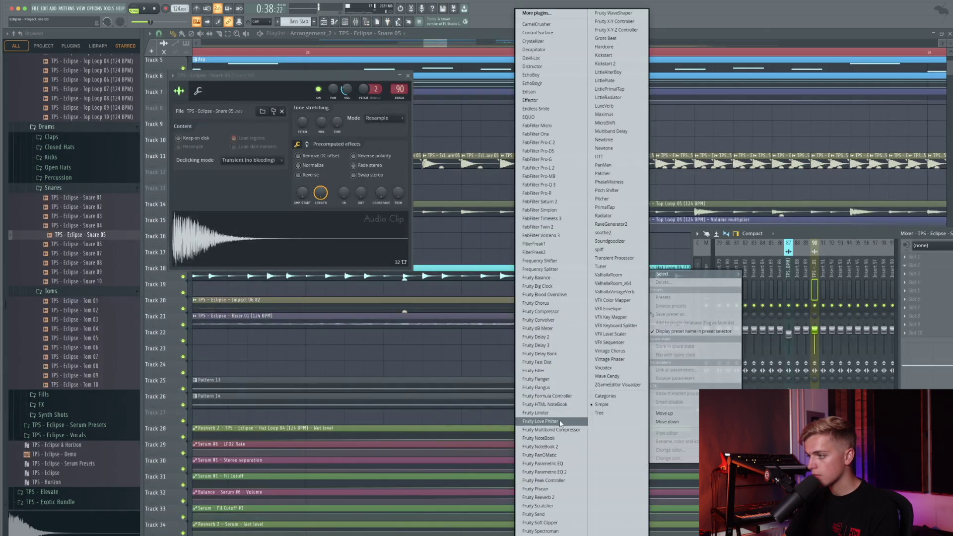
click(566, 497)
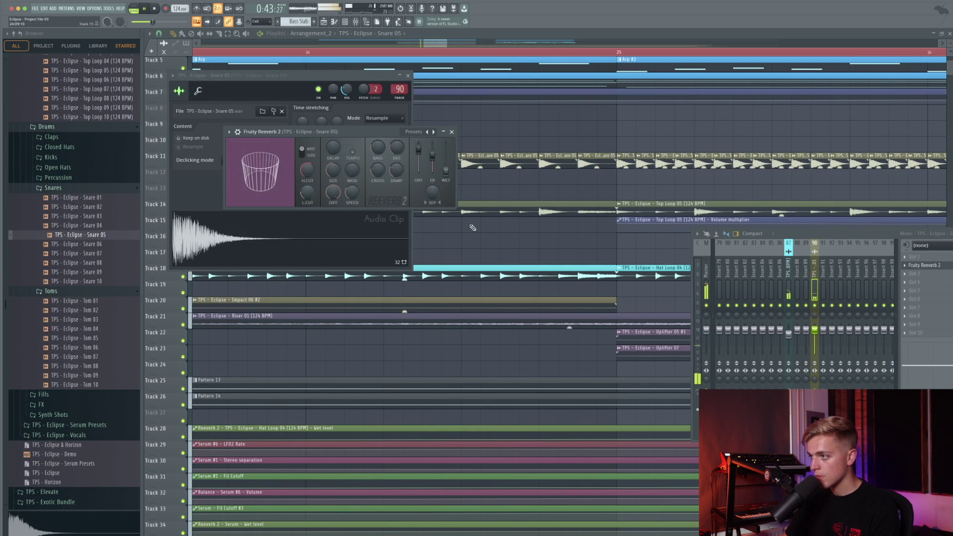
Step: Automate the wet level of Snare 05's Fruity Reeverb 2, rising from bar 21 to bar 29 and falling back by bar 31
right_click(446, 171)
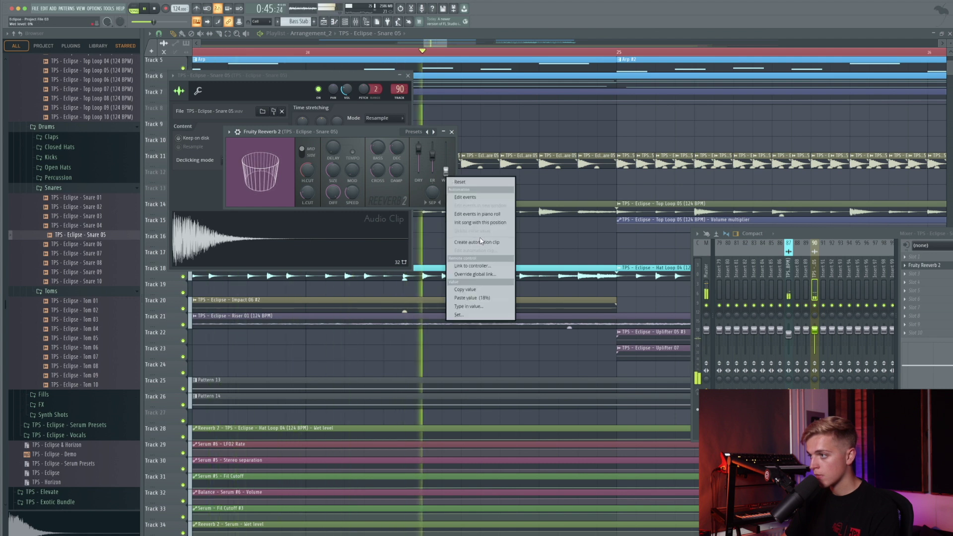
click(473, 217)
right_click(498, 193)
scroll(517, 176, down, 10)
scroll(410, 118, up, 3)
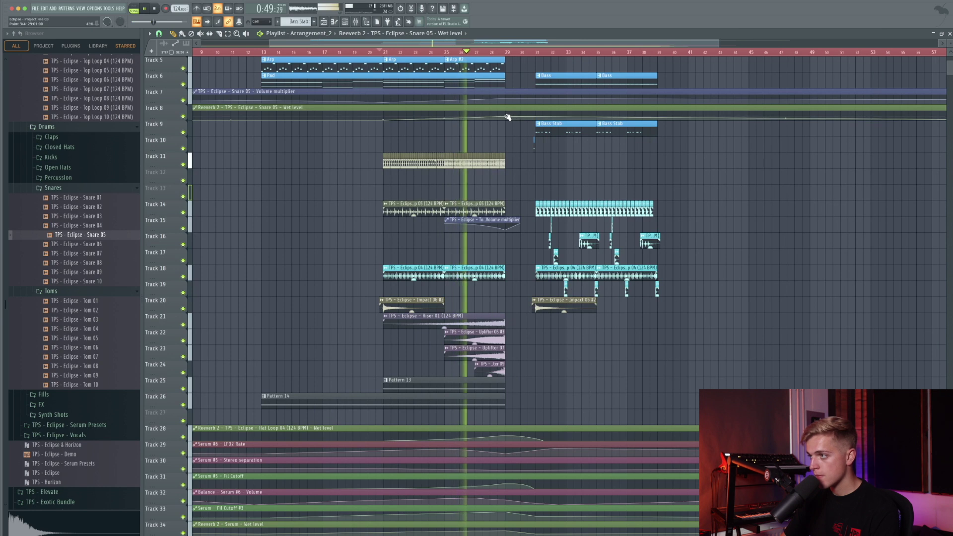
drag(536, 119, 539, 125)
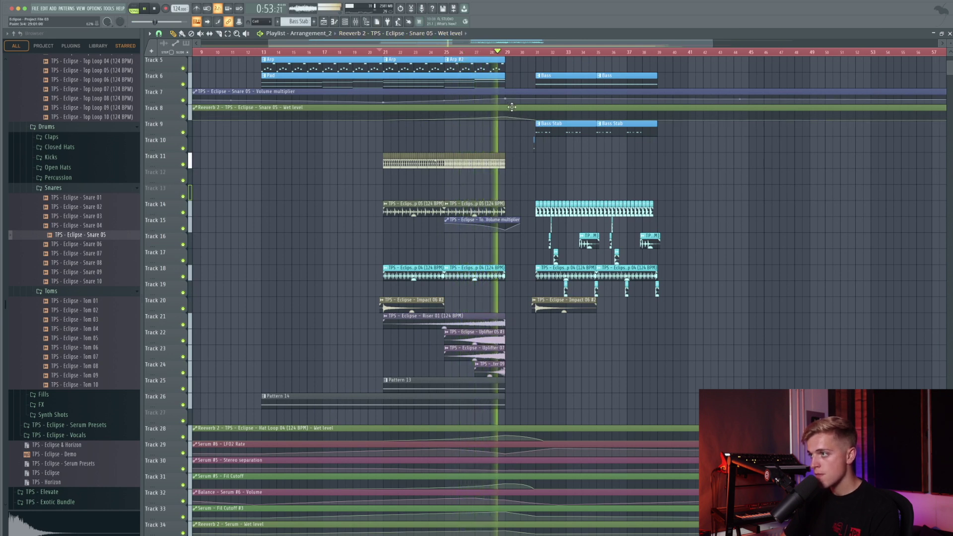
Step: Adjust the Snare 05 volume automation near bar 29 and make the reverb wet level drop off at bar 29
drag(500, 99, 510, 102)
scroll(510, 101, up, 5)
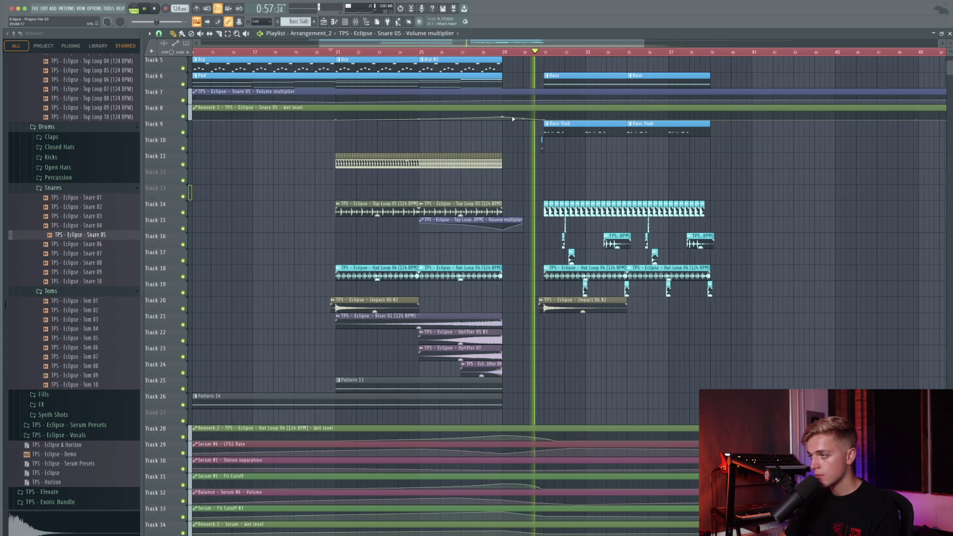
drag(469, 119, 476, 118)
key(space)
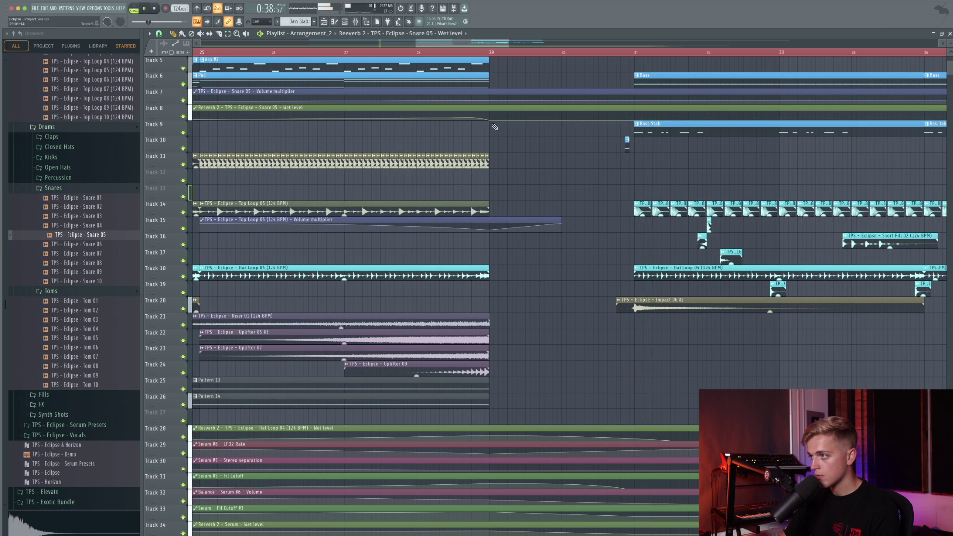
Step: Add Fruity Parametric EQ 2 after the reverb on Snare 05's mixer insert
scroll(490, 121, down, 4)
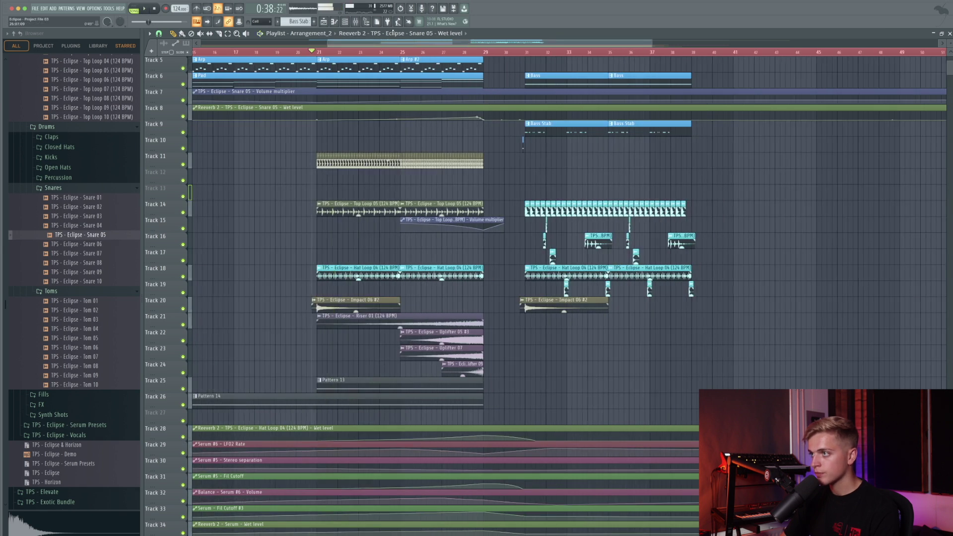
click(355, 22)
click(941, 293)
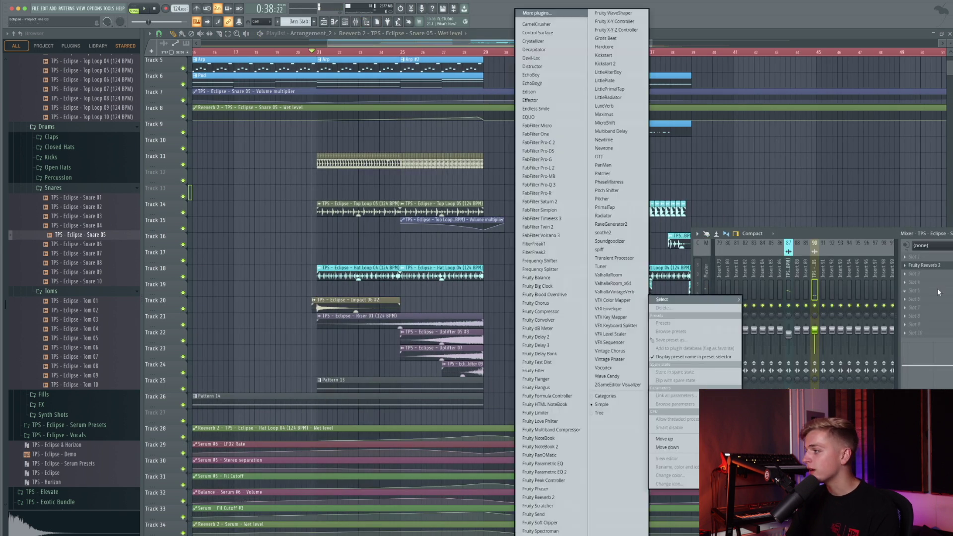
click(573, 473)
Step: Automate the EQ's band 1 frequency on Snare 05 to rise up to bar 29 and drop back at bar 31
click(421, 77)
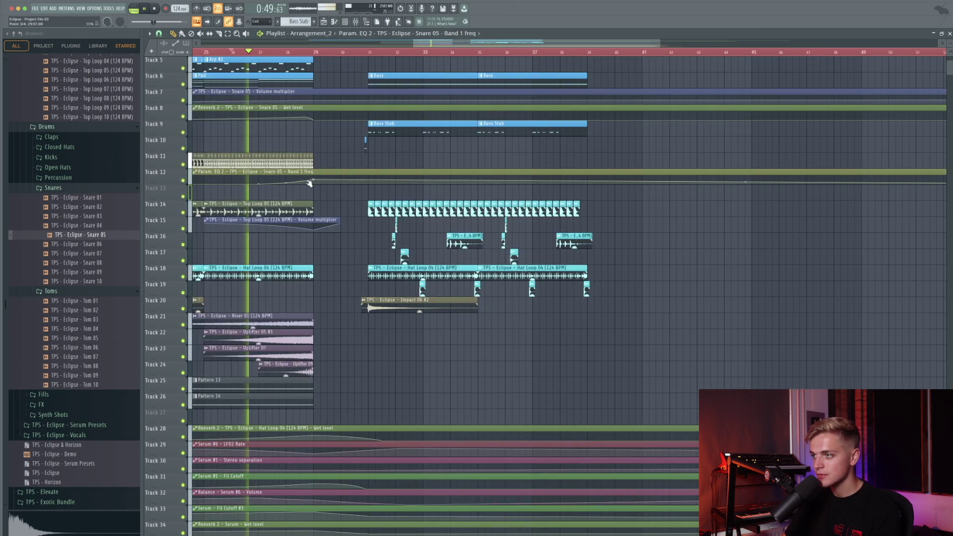
mouse_move(314, 179)
mouse_down()
mouse_move(301, 180)
mouse_move(323, 181)
mouse_up()
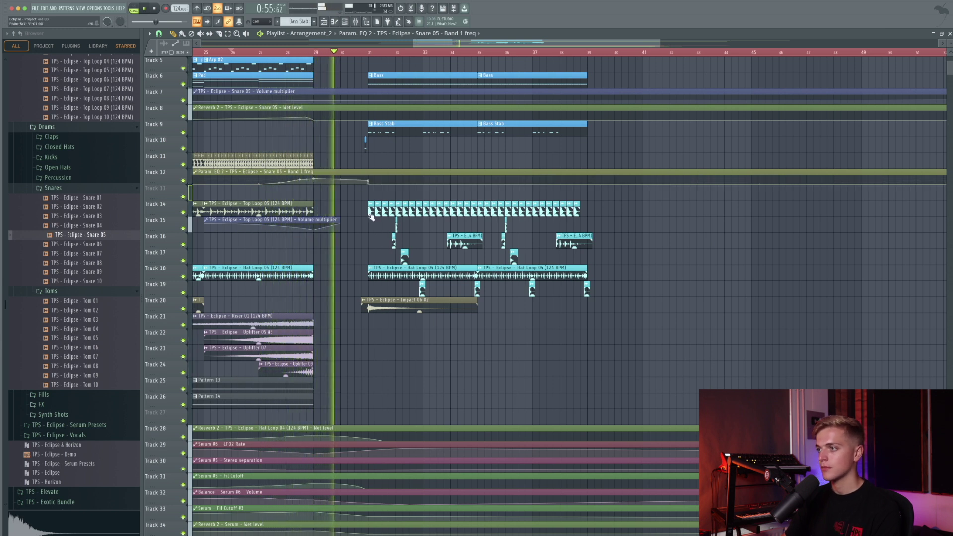
scroll(358, 238, down, 3)
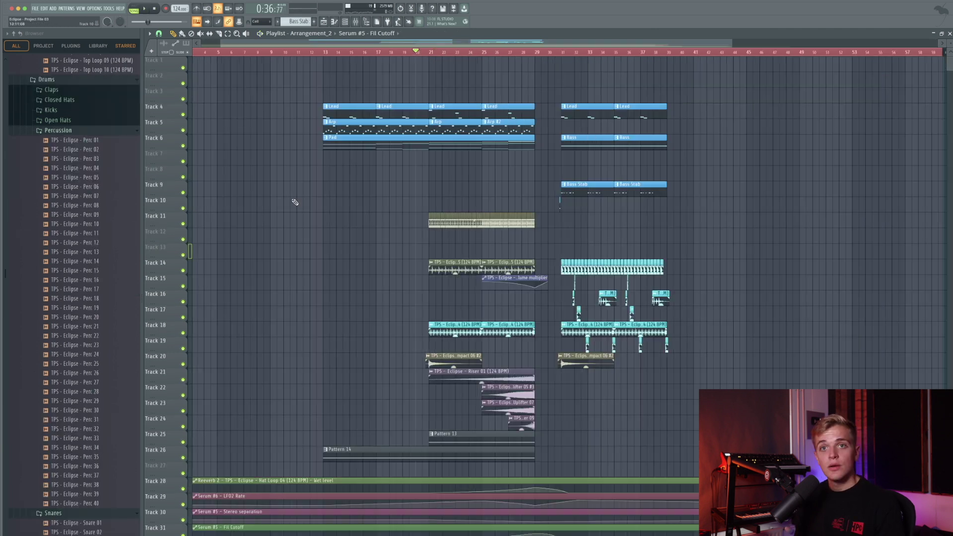